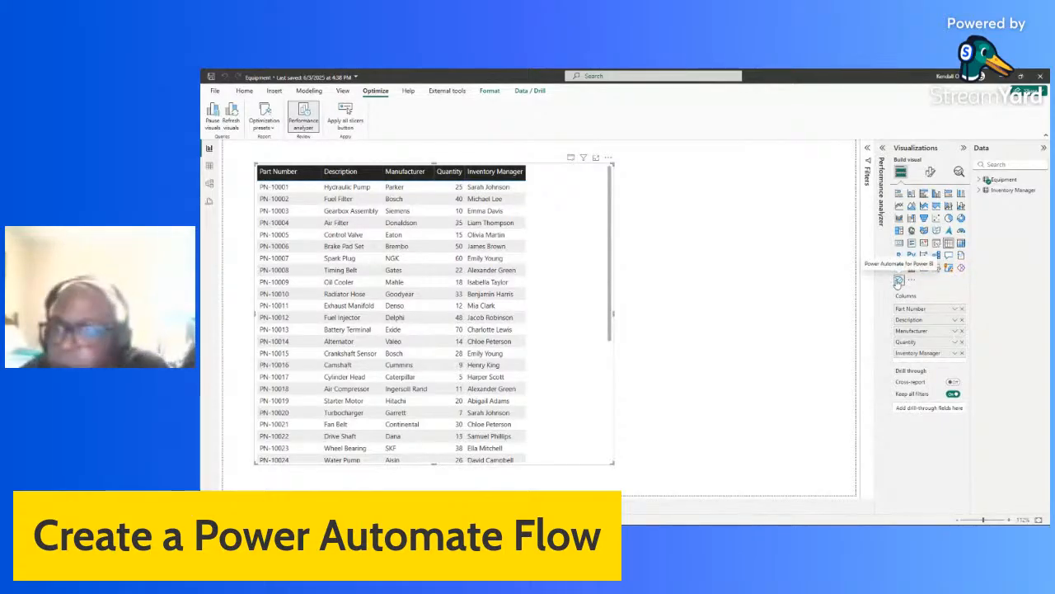
Step: Add a Power Automate visual on the blank canvas beside the equipment table and shrink it slightly
{"action": "left_click", "coordinate": [789, 259]}
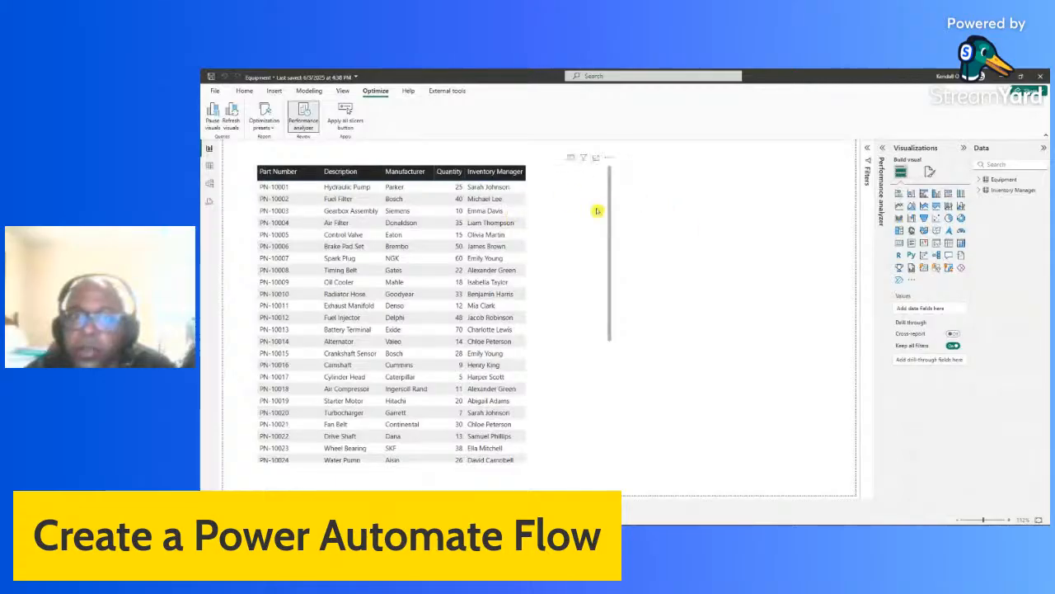
{"action": "left_click", "coordinate": [899, 281]}
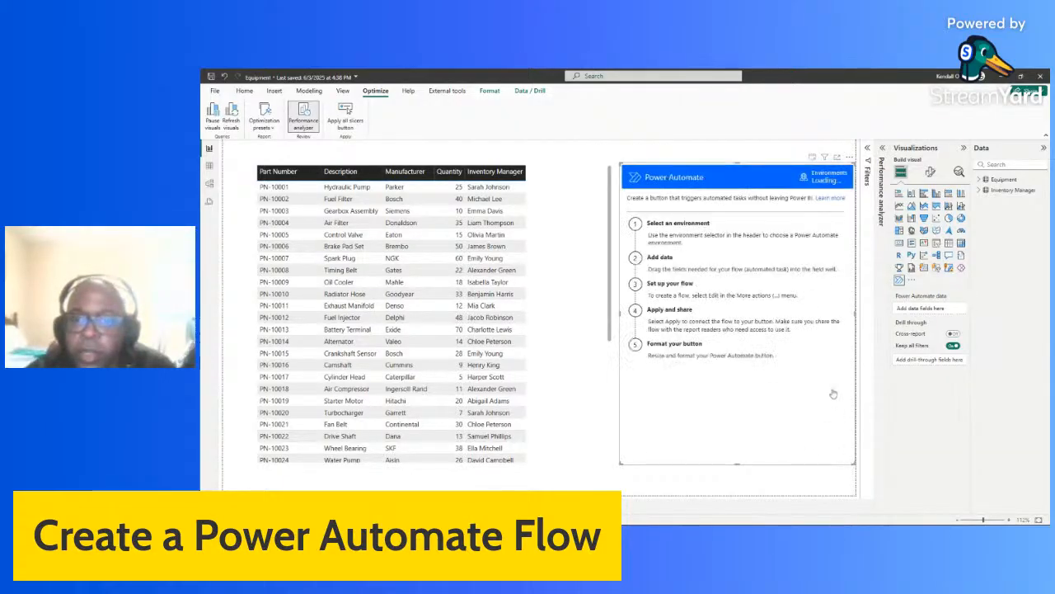
{"action": "left_click_drag", "start_coordinate": [855, 465], "coordinate": [828, 410]}
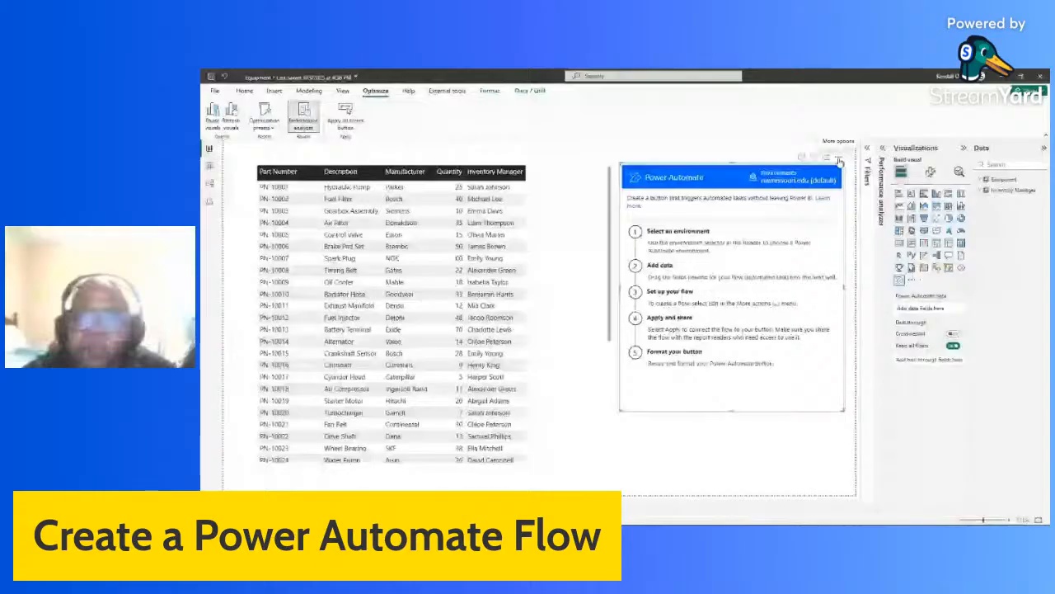
Step: Open the Power Automate visual for editing and start a new instant cloud flow
{"action": "left_click", "coordinate": [838, 162]}
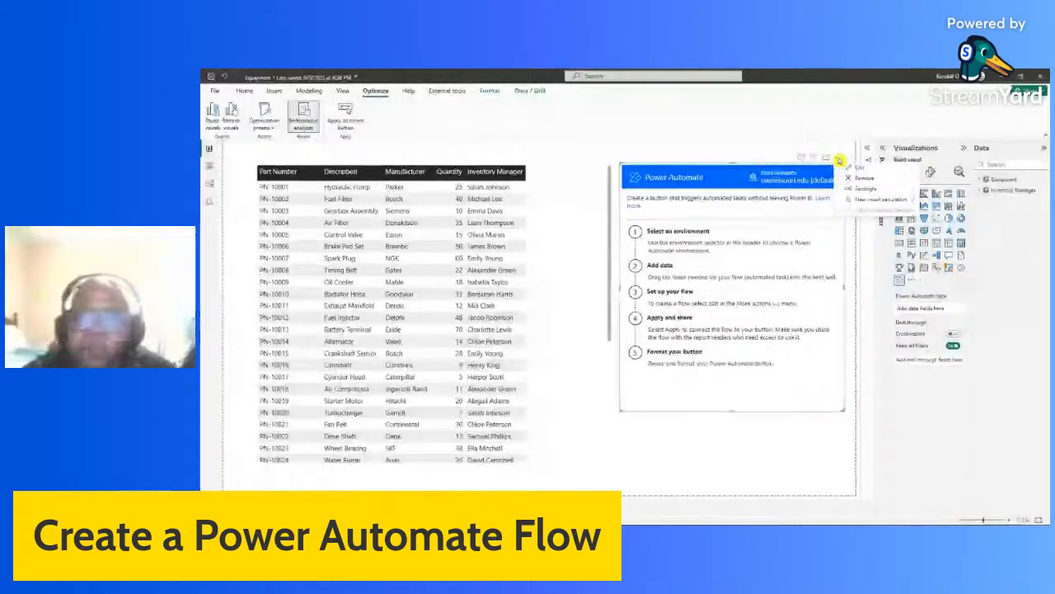
{"action": "left_click", "coordinate": [859, 168]}
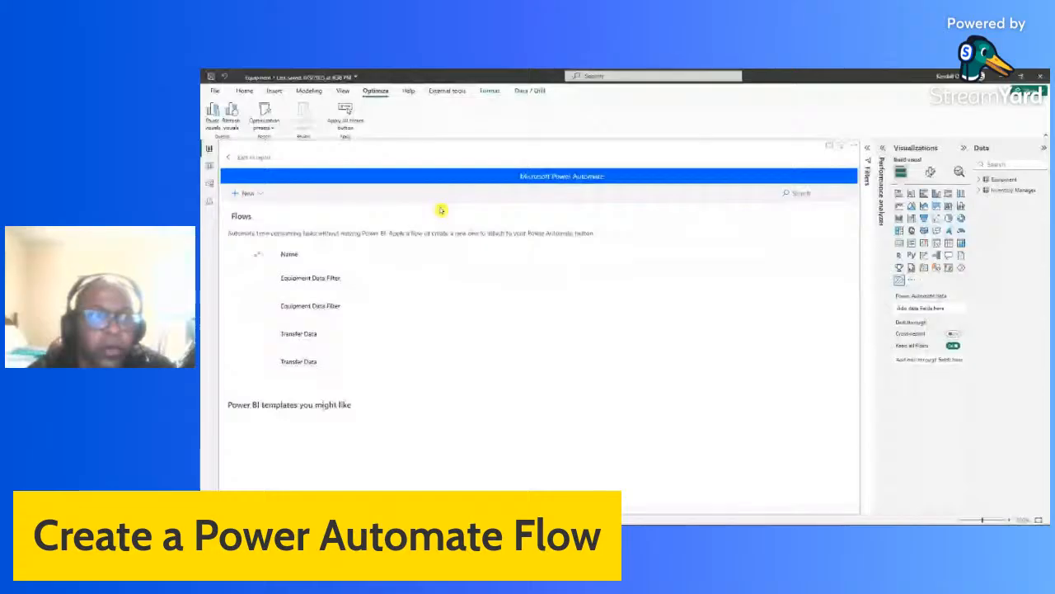
{"action": "left_click", "coordinate": [267, 202]}
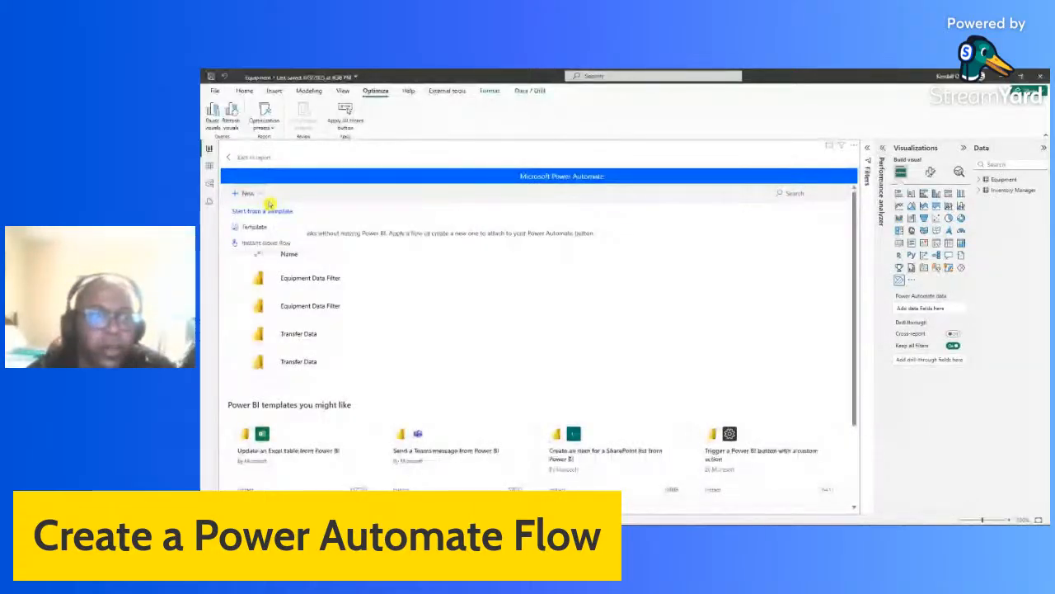
{"action": "left_click", "coordinate": [272, 243]}
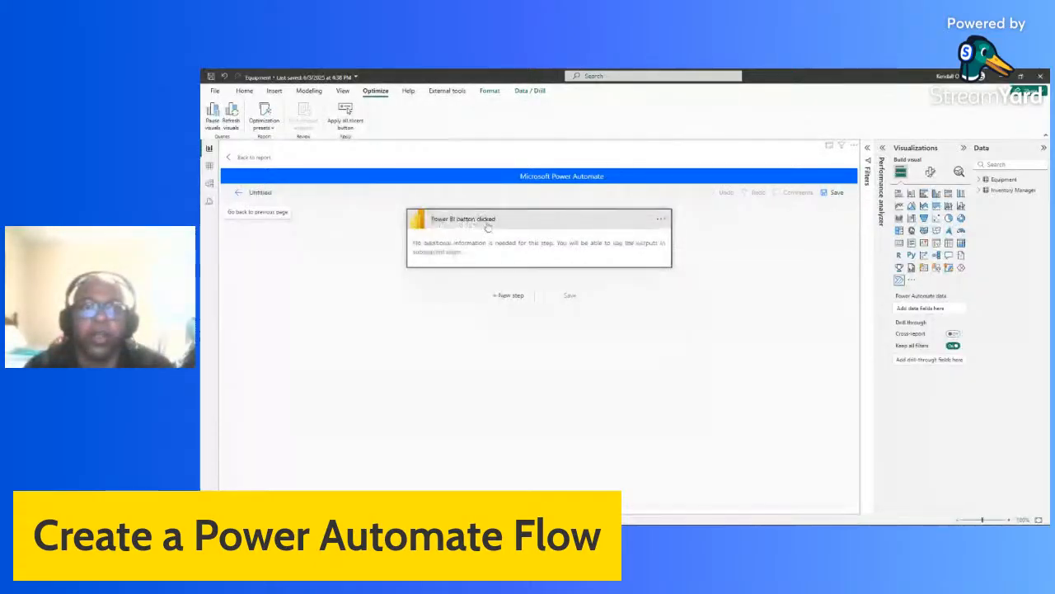
Step: Search the operations for Power BI and add the "Run a query against a dataset" action after the button trigger
{"action": "left_click", "coordinate": [516, 296]}
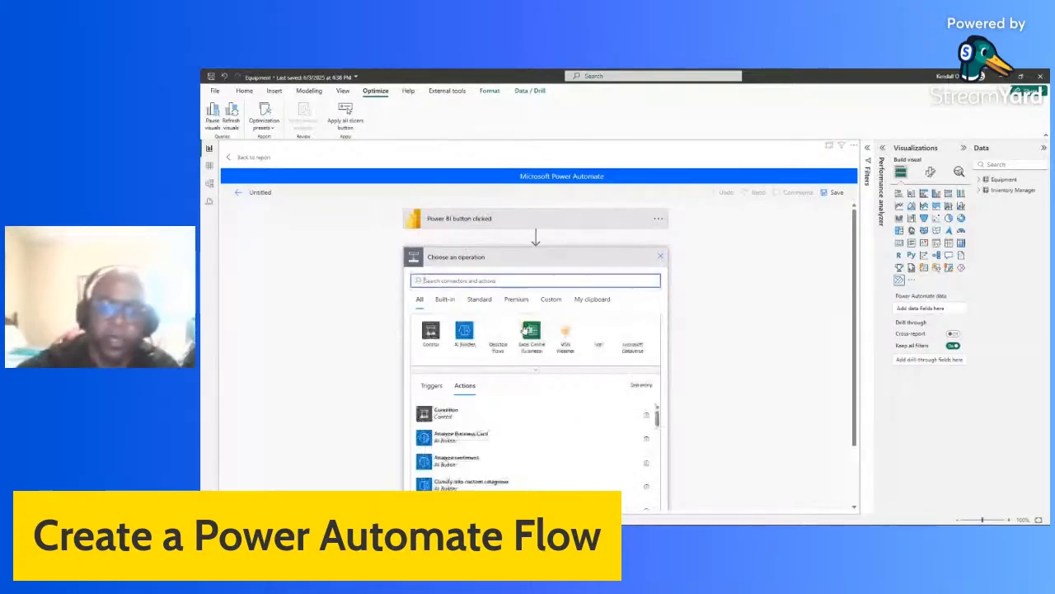
{"action": "type", "text": "power"}
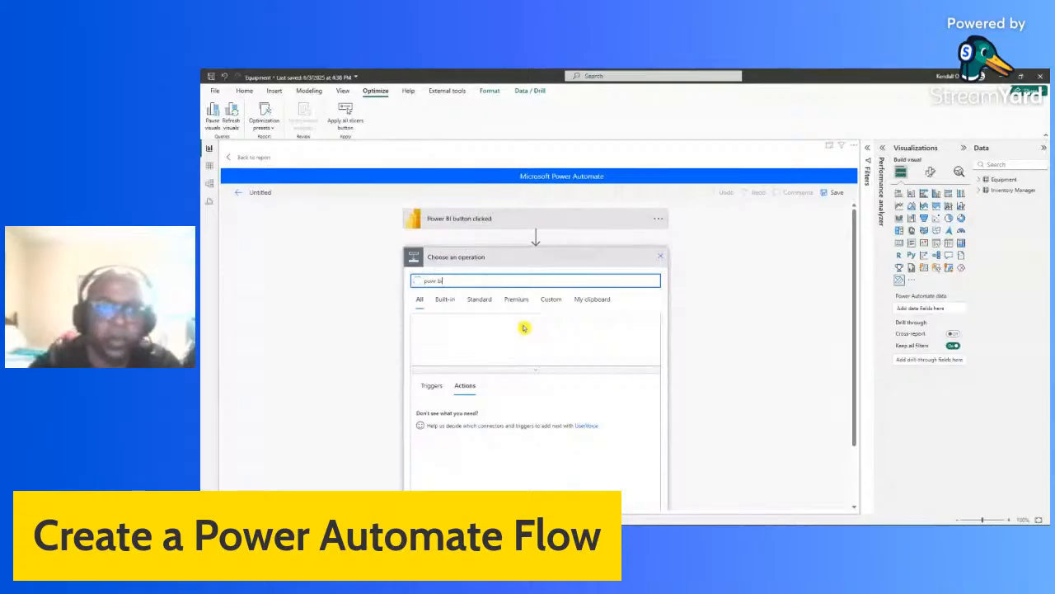
{"action": "type", "text": " bi"}
{"action": "left_click", "coordinate": [434, 280]}
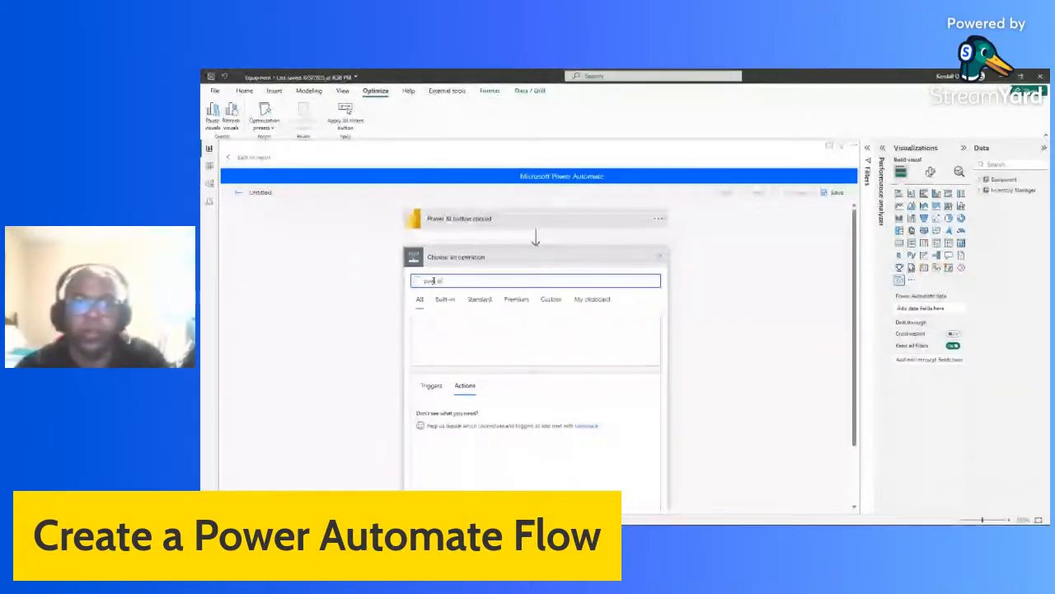
{"action": "type", "text": "r"}
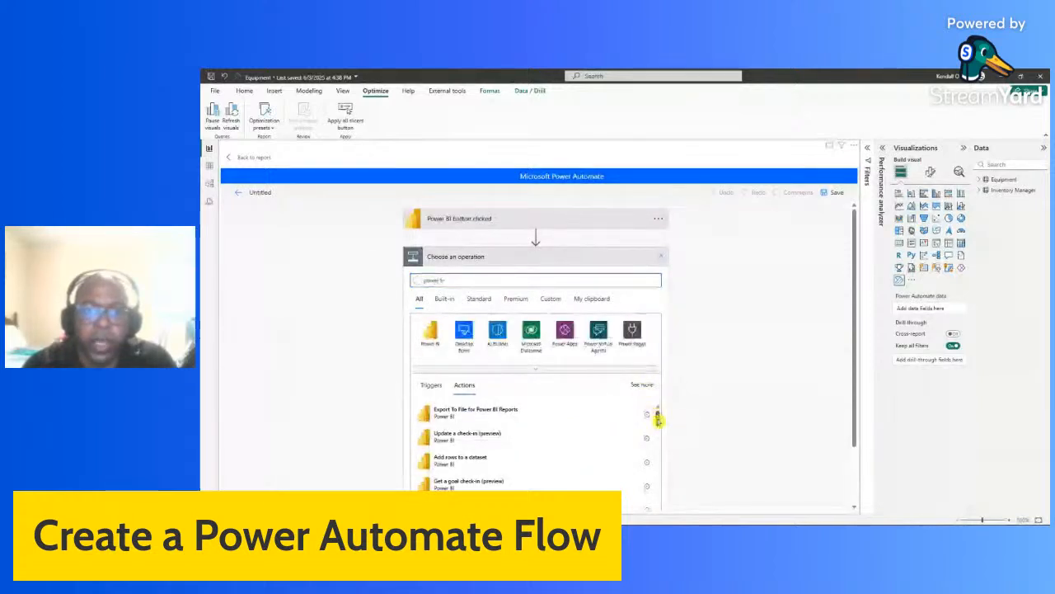
{"action": "scroll", "coordinate": [658, 421], "scroll_direction": "down", "scroll_amount": 2}
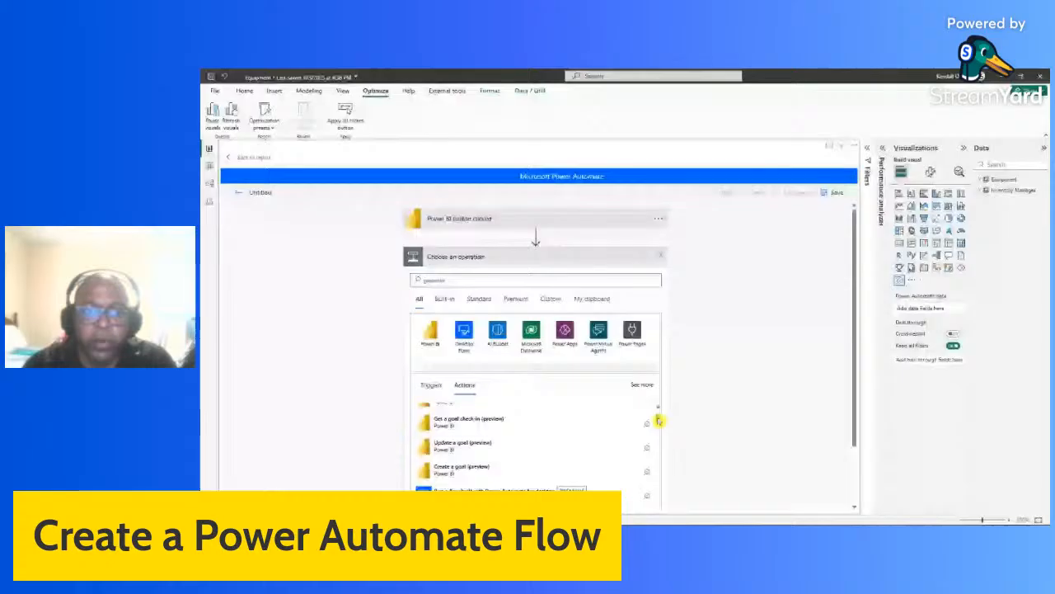
{"action": "scroll", "coordinate": [658, 421], "scroll_direction": "down", "scroll_amount": 2}
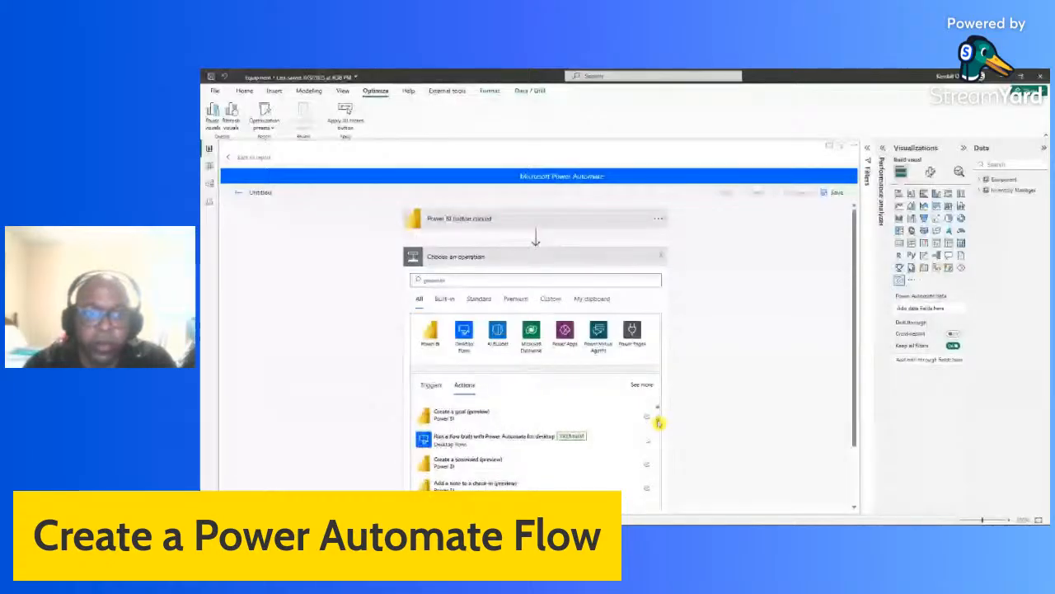
{"action": "scroll", "coordinate": [659, 423], "scroll_direction": "down", "scroll_amount": 5}
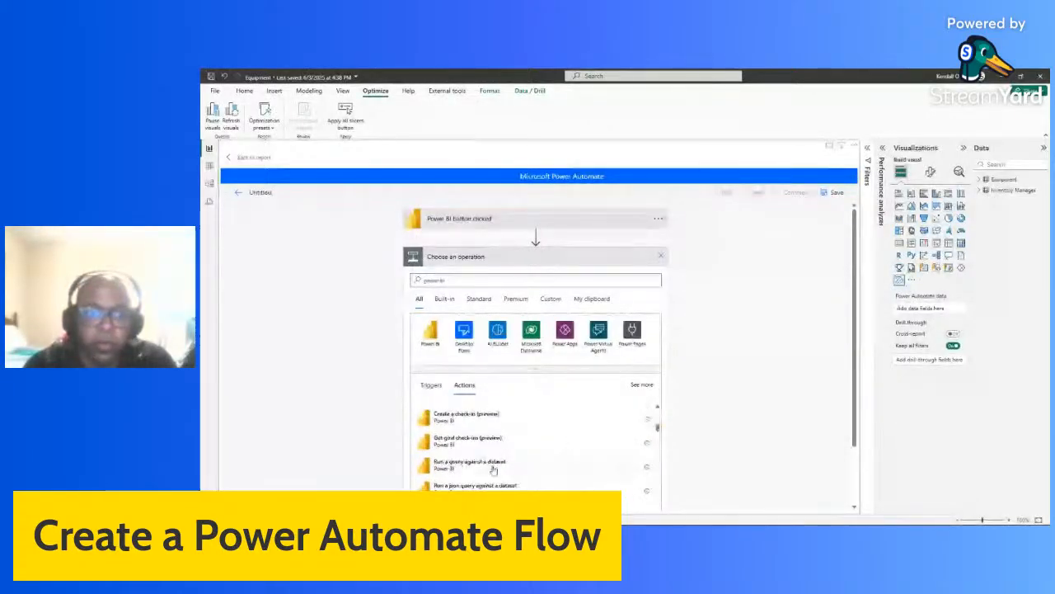
{"action": "left_click", "coordinate": [494, 468]}
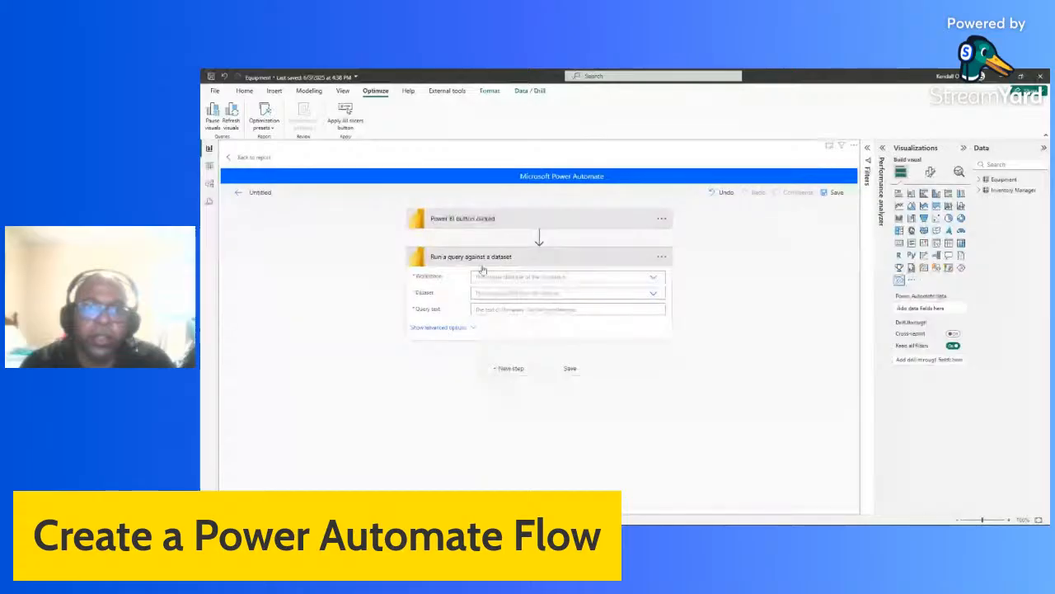
Step: Set the query action's workspace to My Workspace and its dataset to Equipment
{"action": "left_click", "coordinate": [657, 278]}
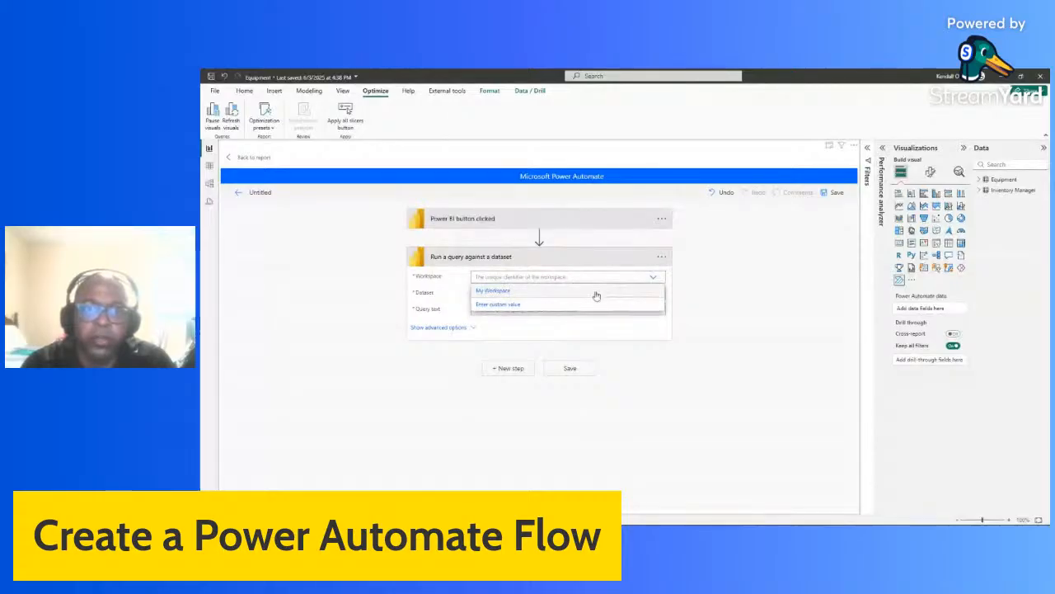
{"action": "left_click", "coordinate": [596, 294]}
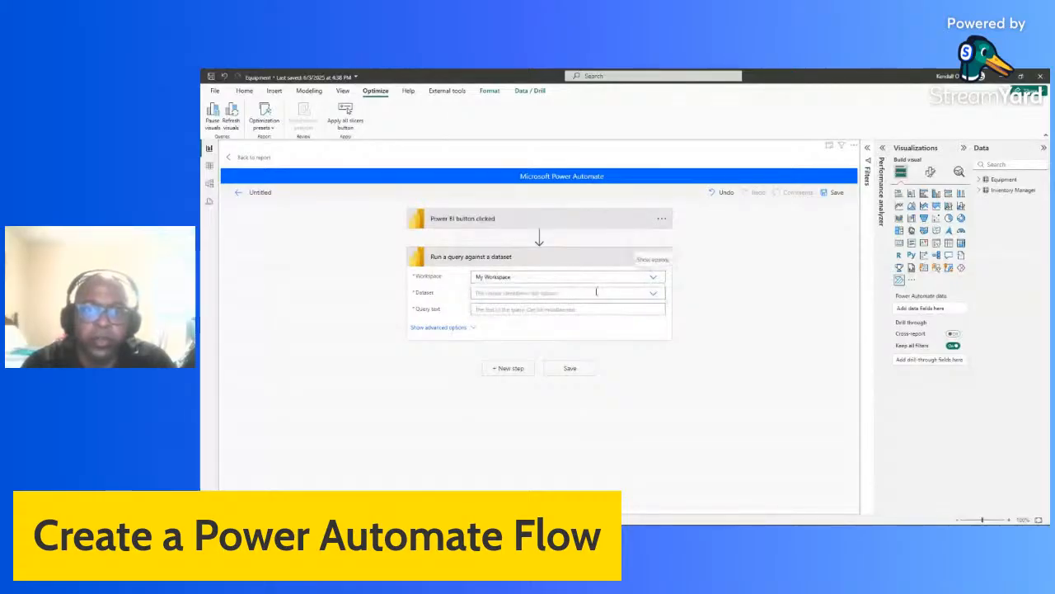
{"action": "left_click", "coordinate": [654, 294]}
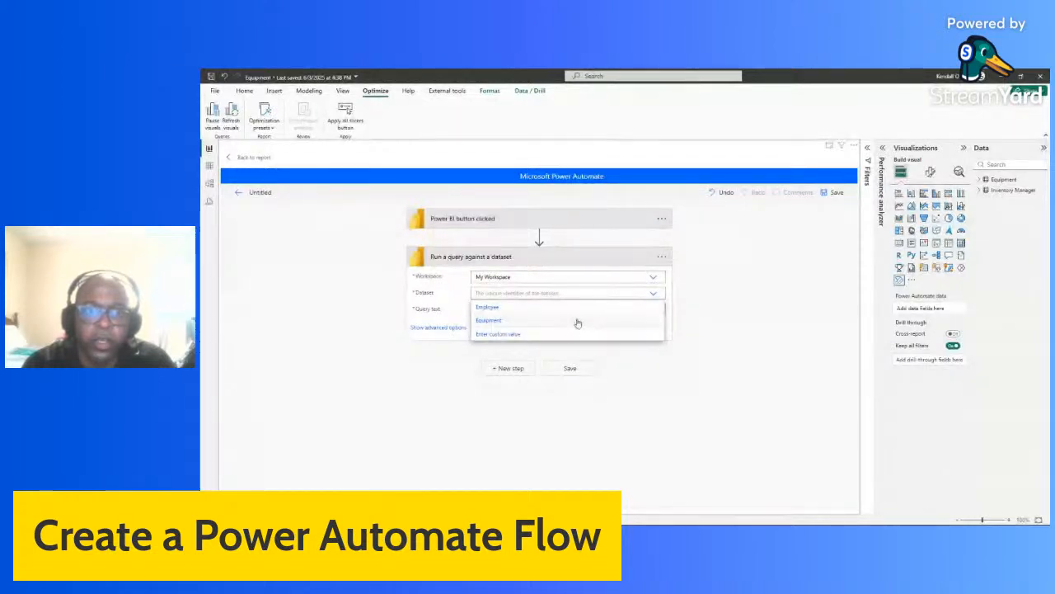
{"action": "left_click", "coordinate": [574, 322]}
Step: Paste the copied DAX query into the action's query text, review it and collapse the action
{"action": "left_click", "coordinate": [537, 309]}
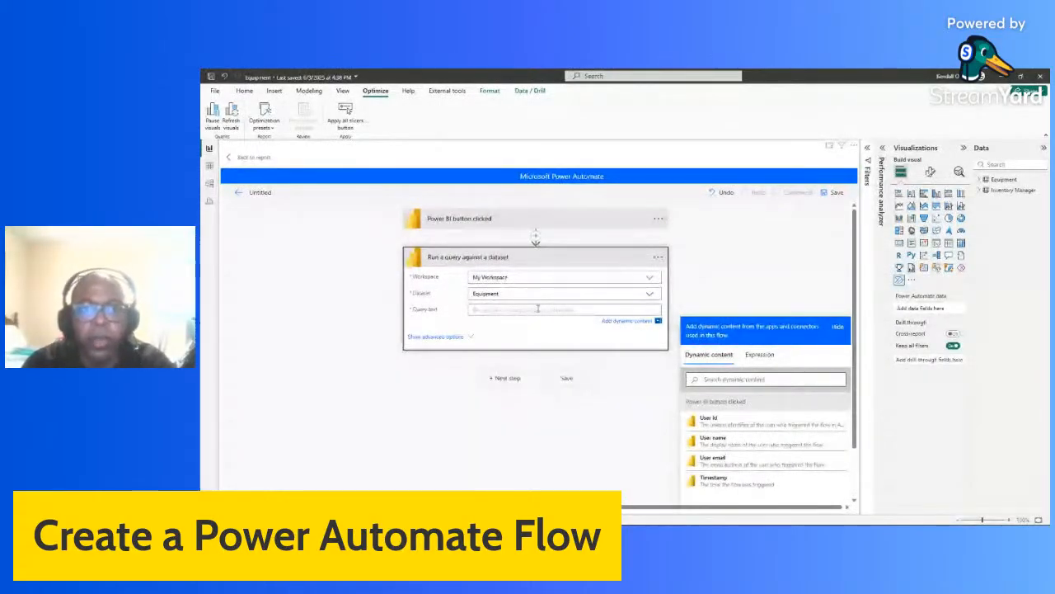
{"action": "key", "text": "ctrl+v"}
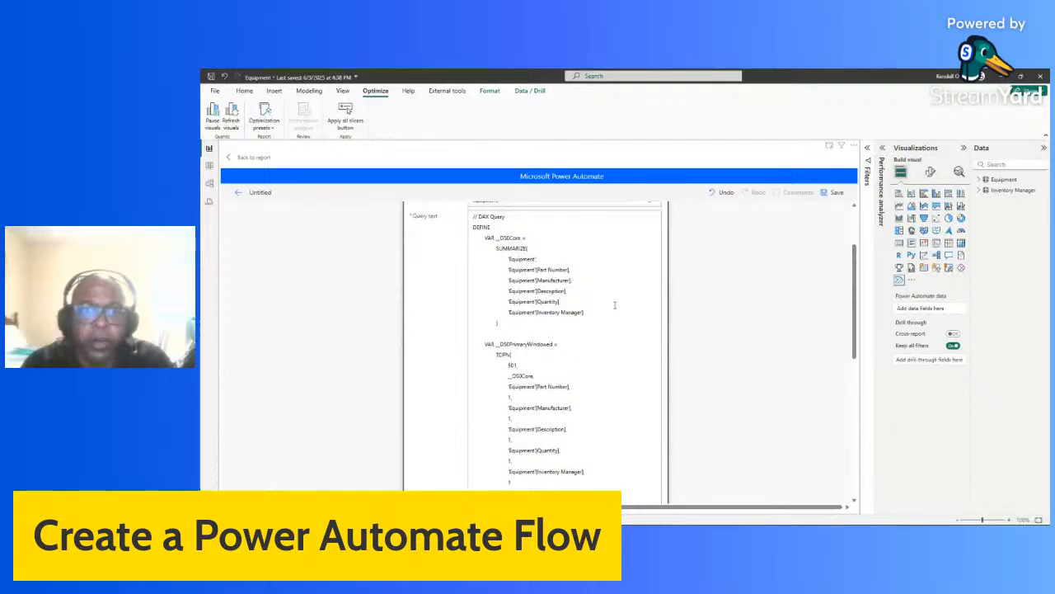
{"action": "scroll", "coordinate": [614, 305], "scroll_direction": "up", "scroll_amount": 3}
{"action": "left_click", "coordinate": [562, 260]}
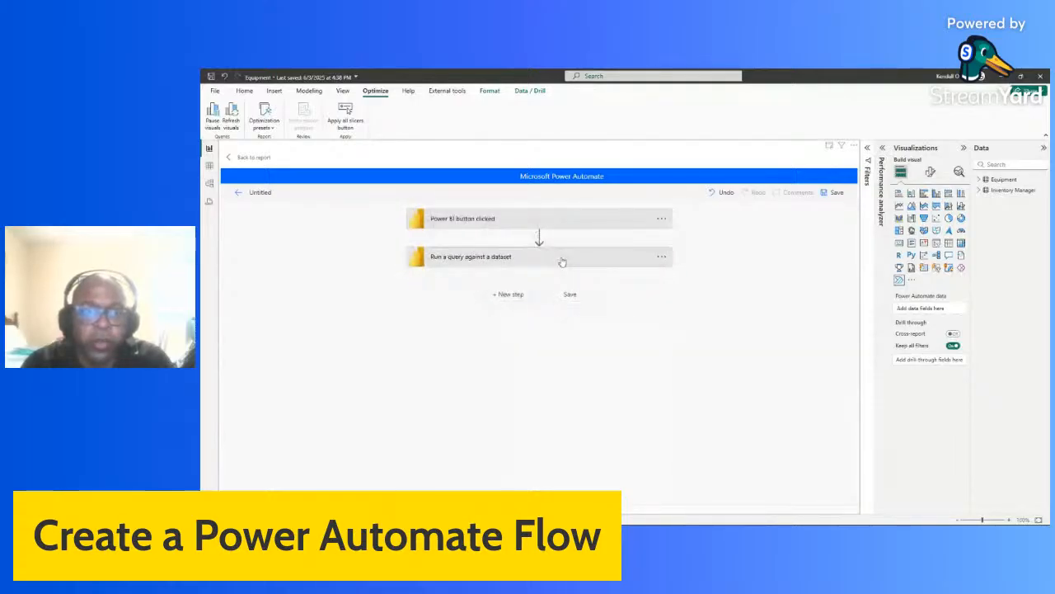
{"action": "left_click", "coordinate": [561, 260]}
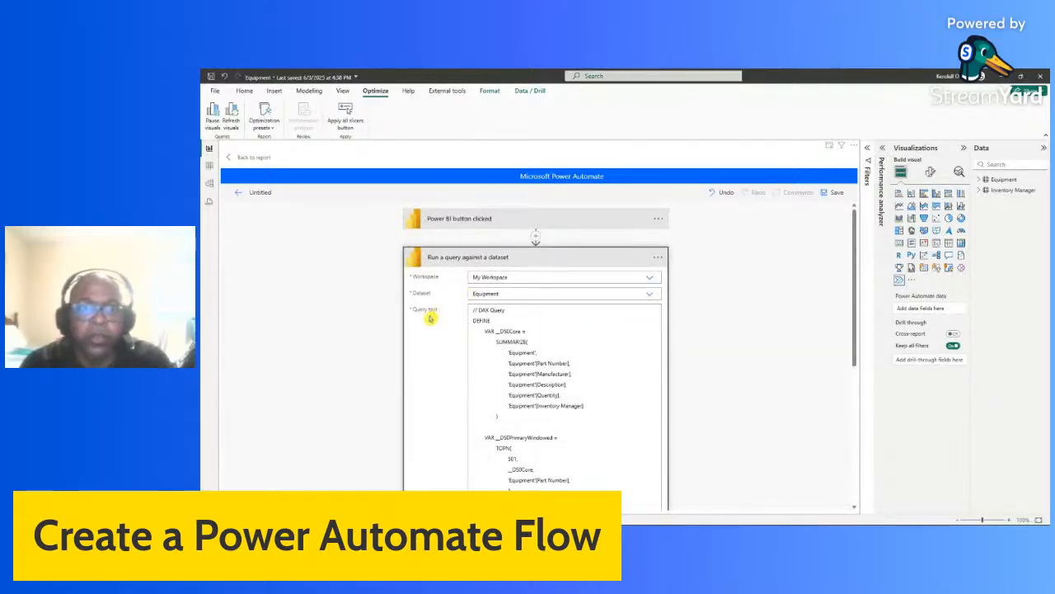
{"action": "left_click", "coordinate": [569, 257]}
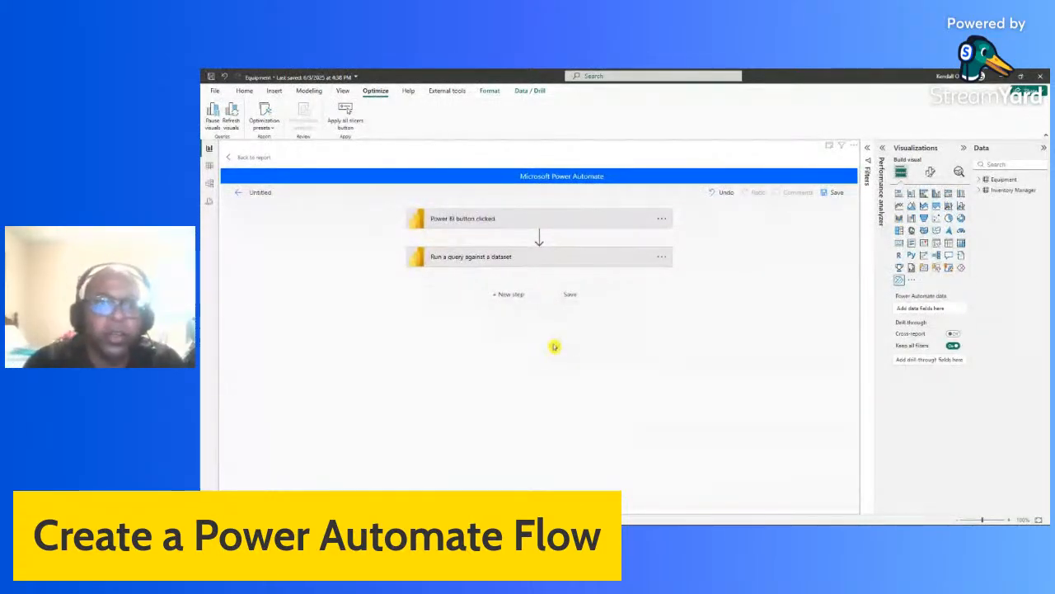
Step: Add a Data Operation "Create CSV table" action after the query, using First table rows as its From input
{"action": "left_click", "coordinate": [507, 297]}
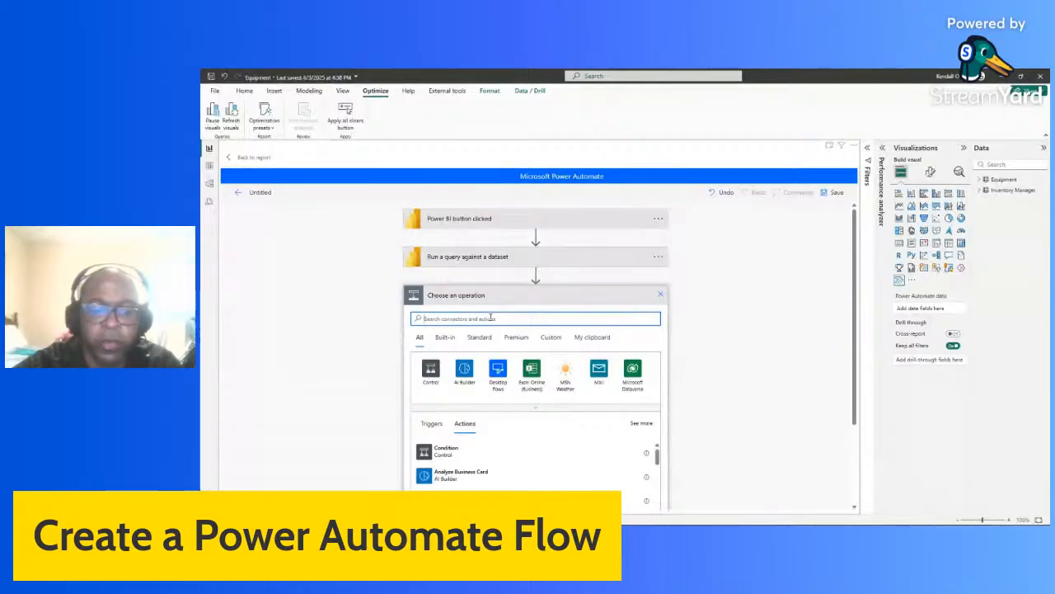
{"action": "type", "text": "e"}
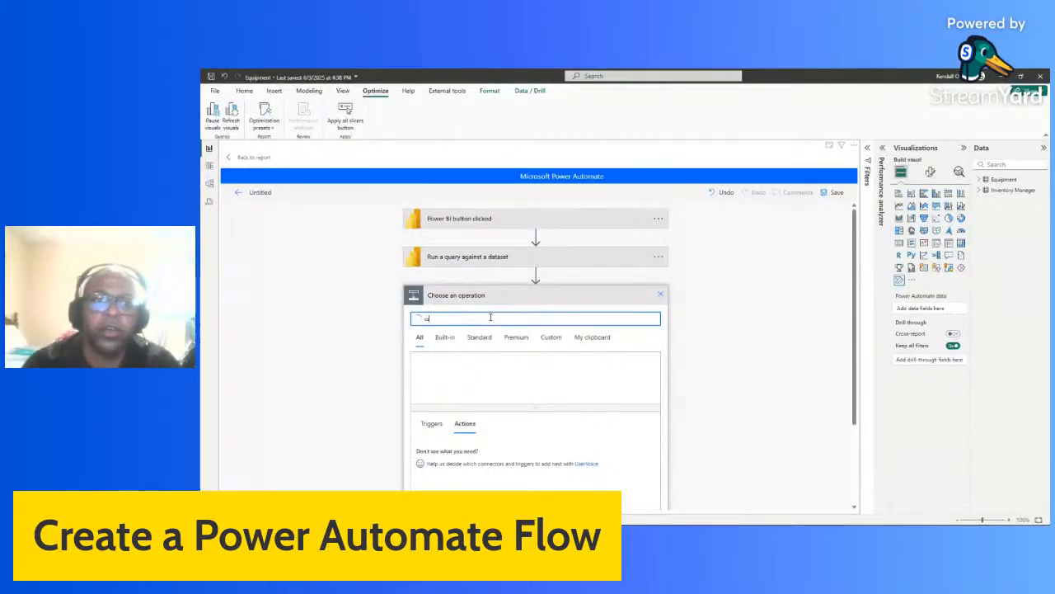
{"action": "type", "text": "sv"}
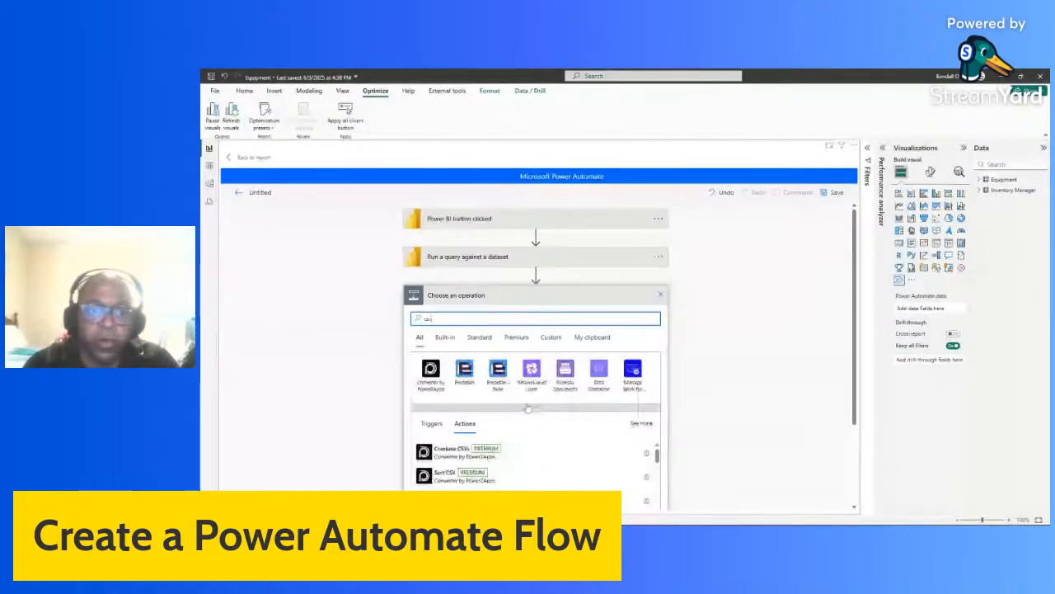
{"action": "left_click_drag", "start_coordinate": [659, 455], "coordinate": [658, 487]}
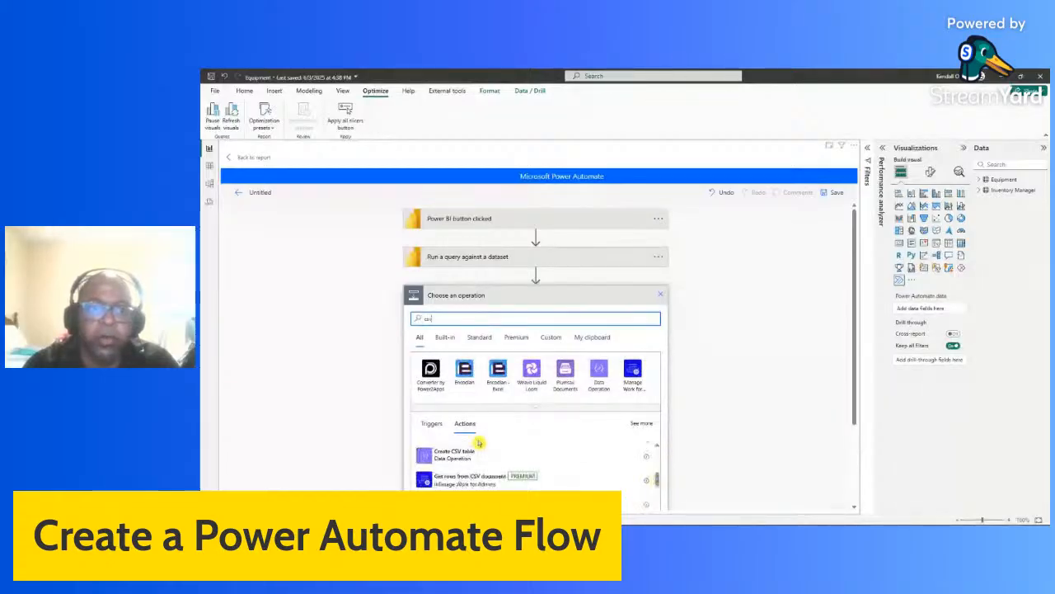
{"action": "left_click", "coordinate": [478, 442]}
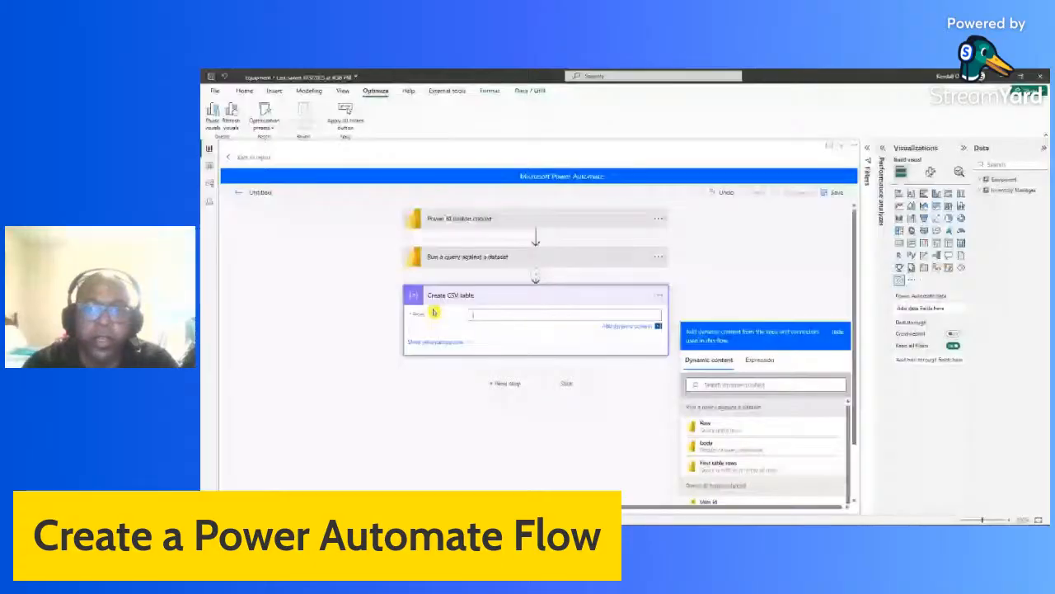
{"action": "left_click", "coordinate": [735, 466]}
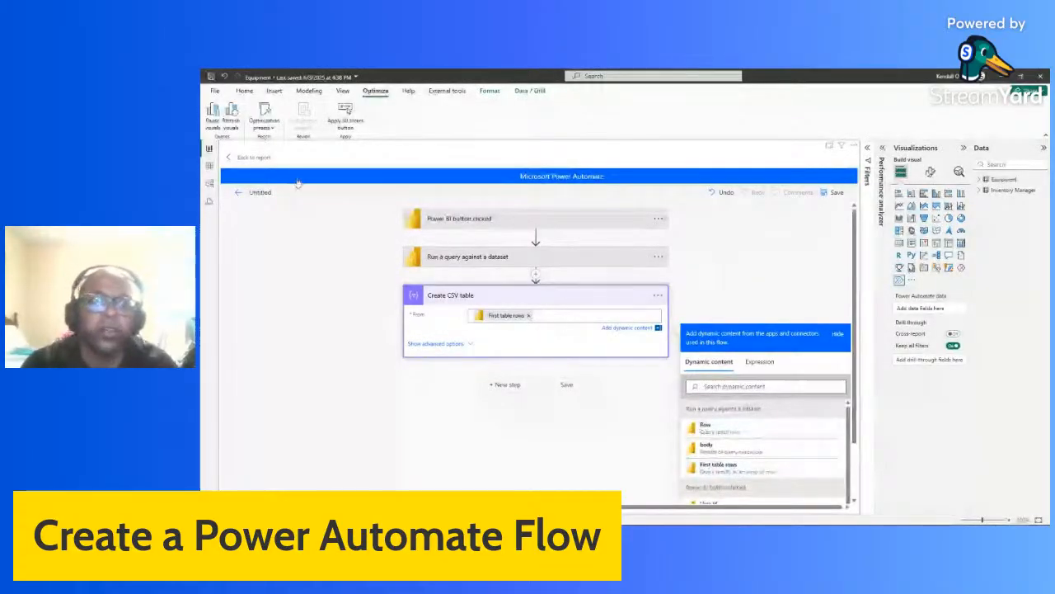
Step: Name the flow "Transfer from Power BI to SharePoint", save it and apply it to the report's button
{"action": "left_click", "coordinate": [254, 192]}
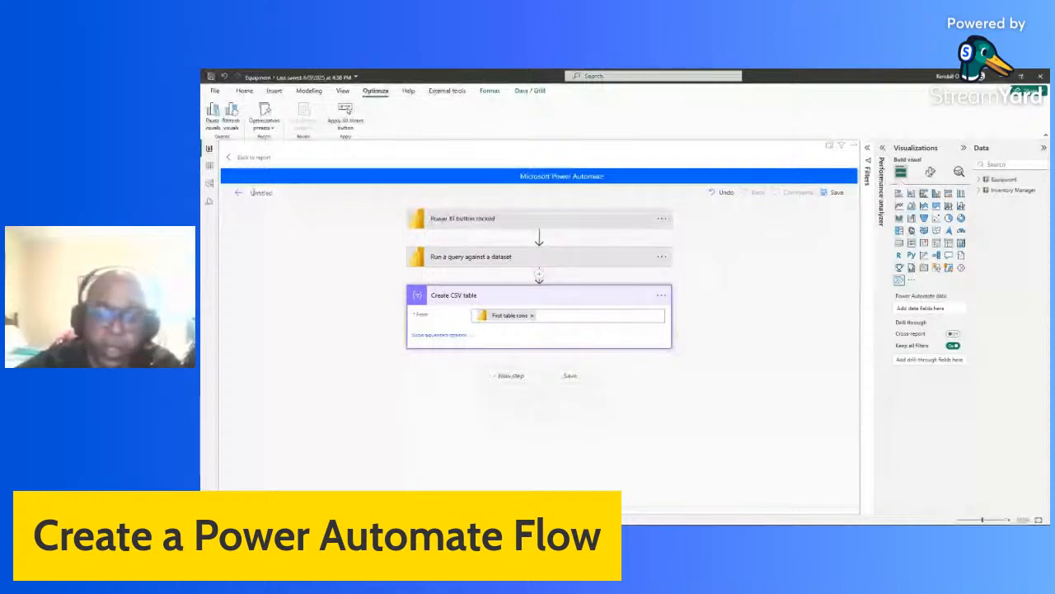
{"action": "type", "text": "t"}
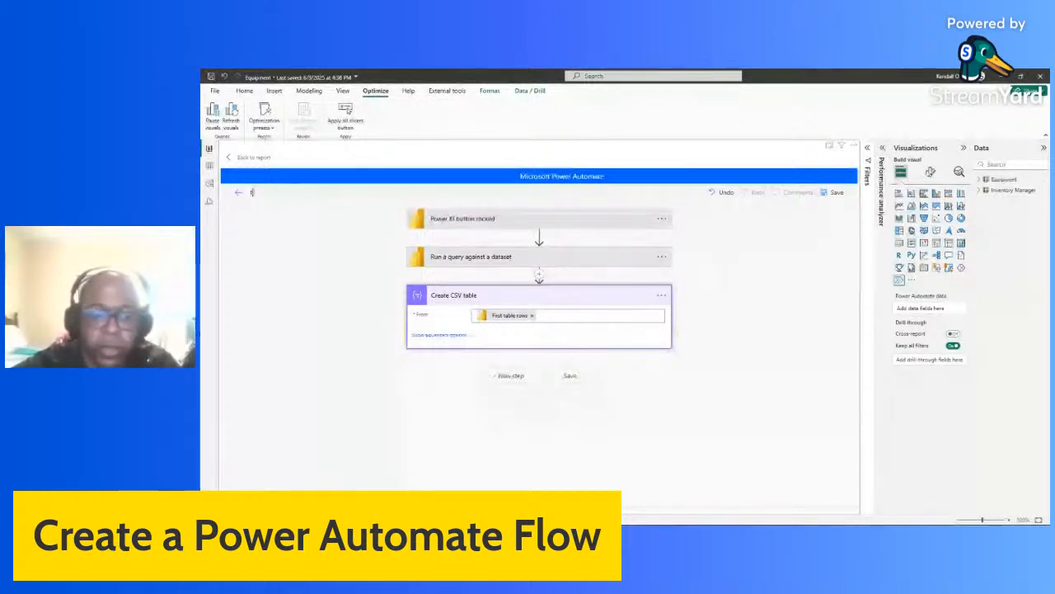
{"action": "type", "text": "xpo"}
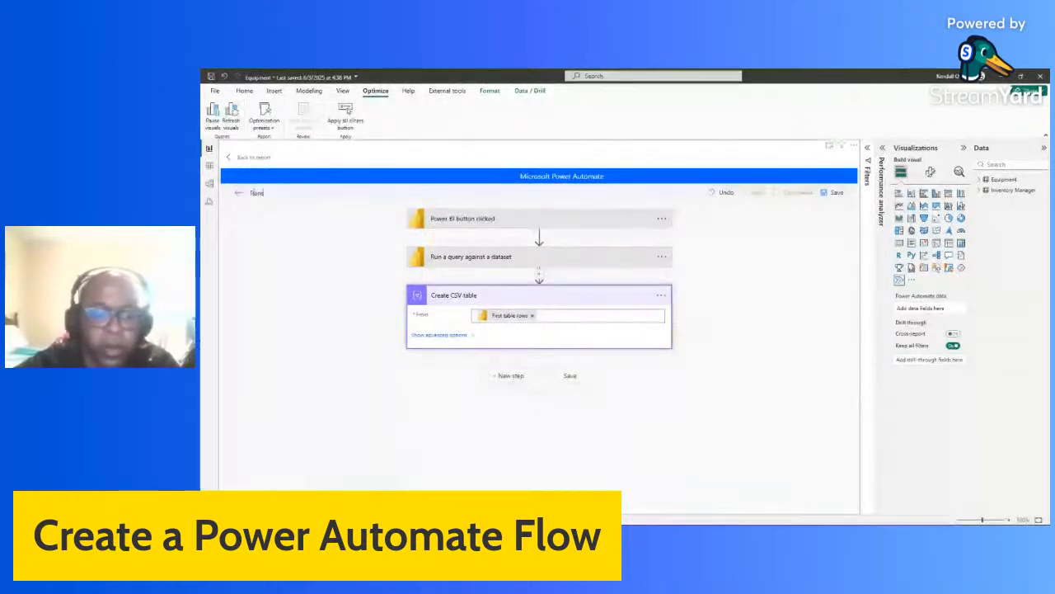
{"action": "type", "text": "sfer fro"}
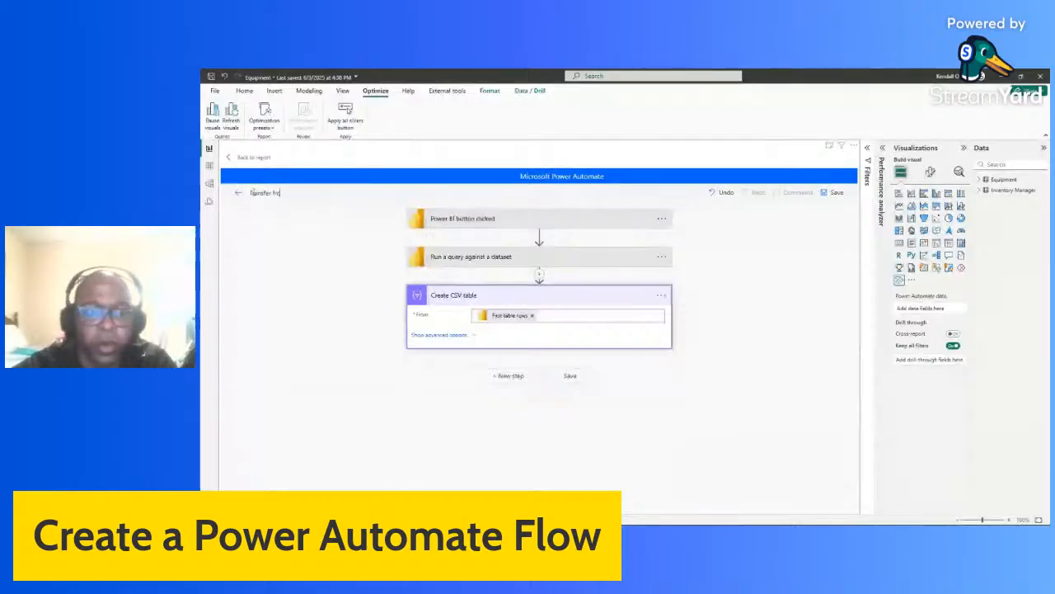
{"action": "type", "text": "m Pow"}
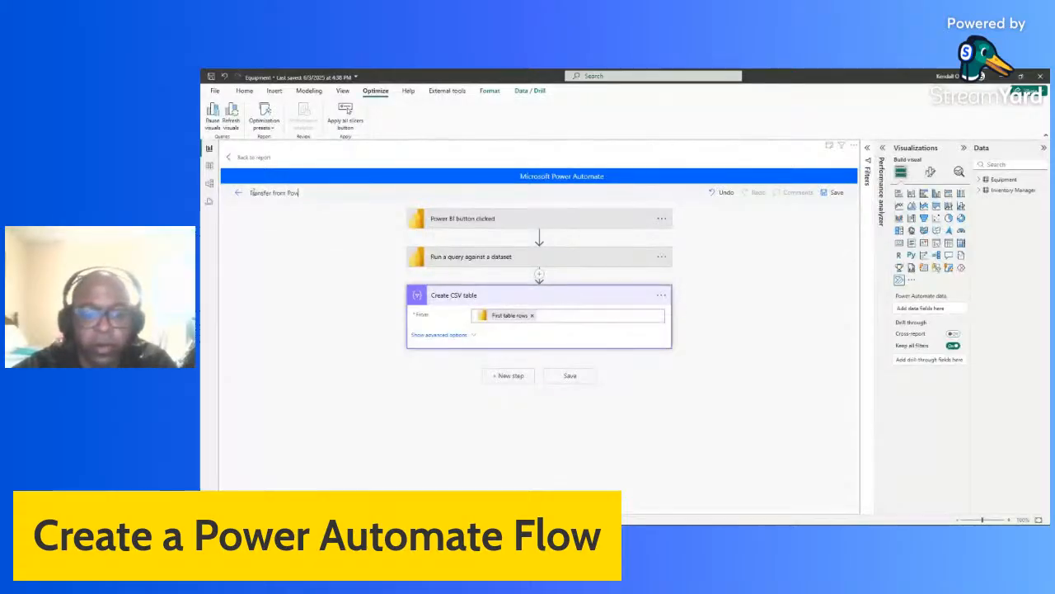
{"action": "type", "text": "er BI to"}
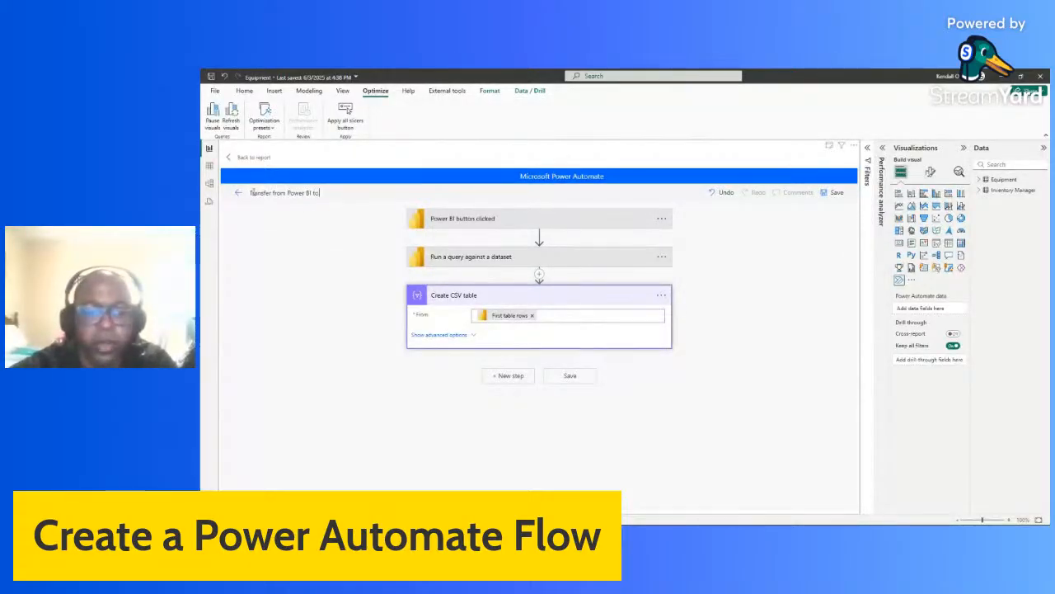
{"action": "type", "text": " SharePoint"}
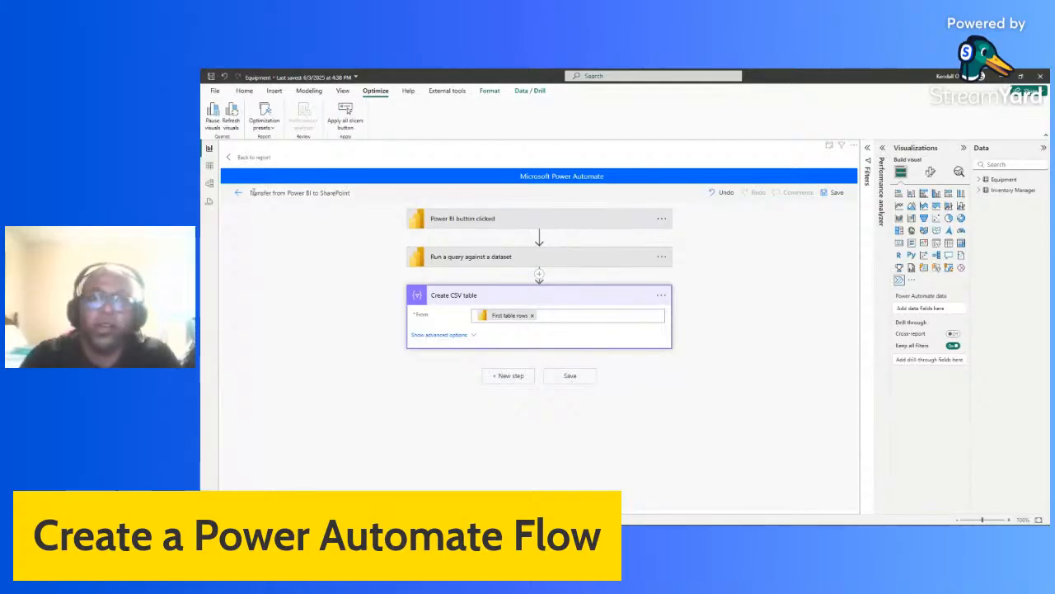
{"action": "left_click", "coordinate": [264, 236]}
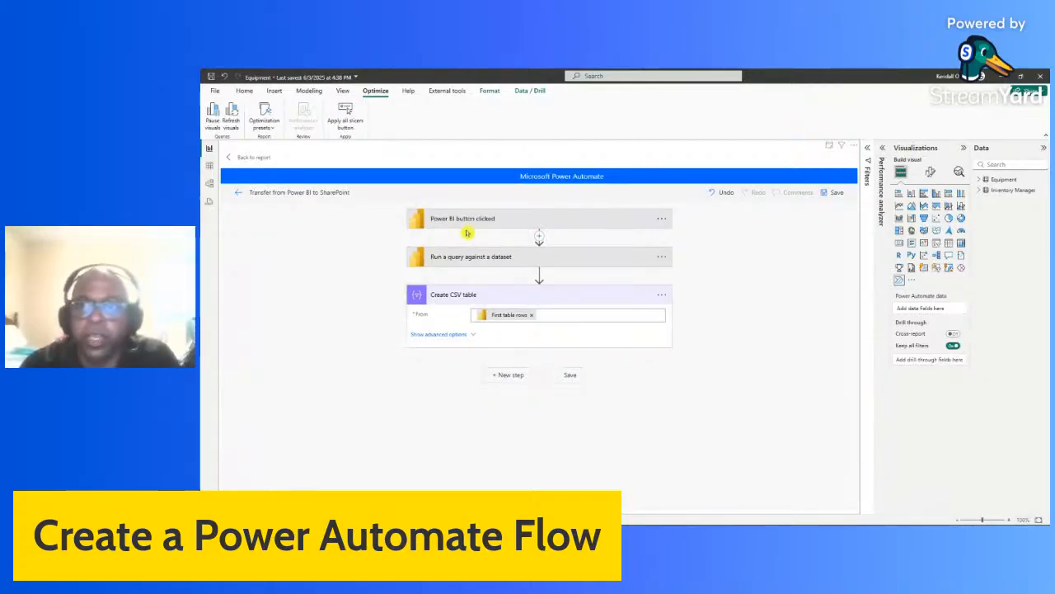
{"action": "left_click", "coordinate": [827, 191]}
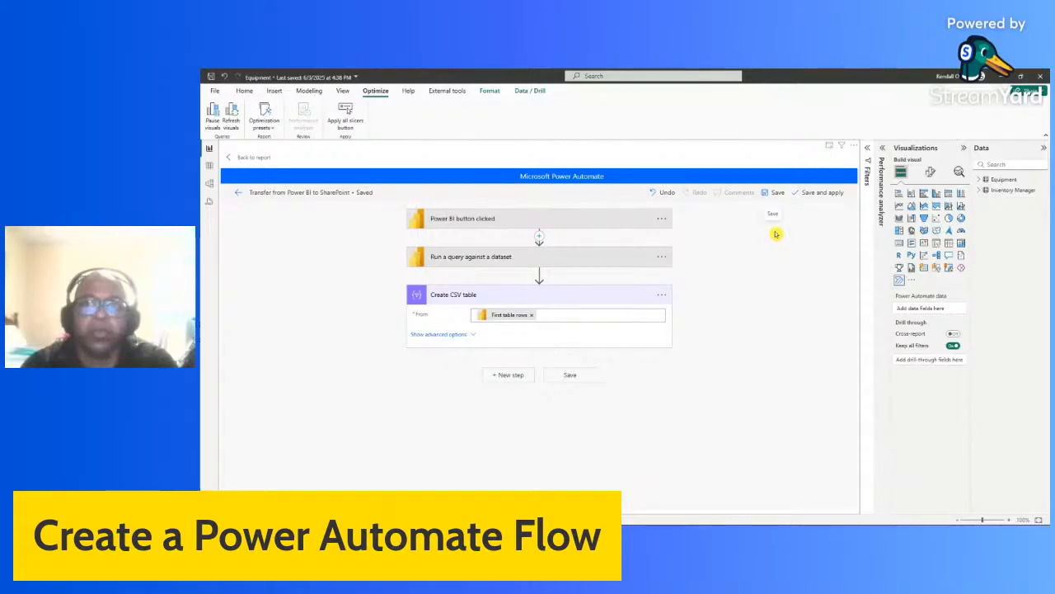
{"action": "left_click", "coordinate": [815, 194]}
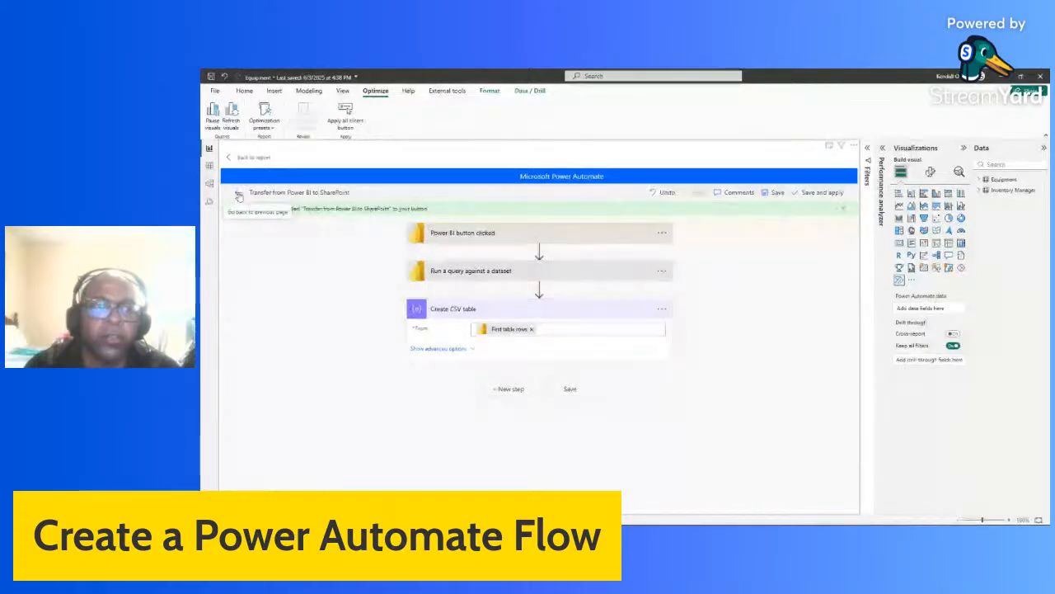
Step: Return to the flow's details page, run the flow and close the run confirmation
{"action": "left_click", "coordinate": [239, 195]}
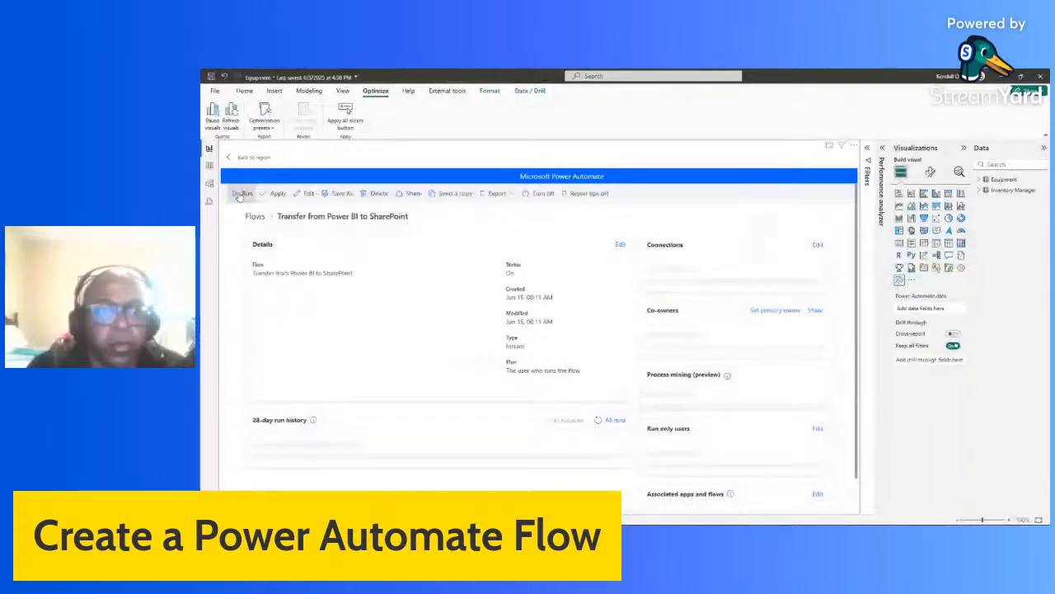
{"action": "left_click", "coordinate": [240, 194]}
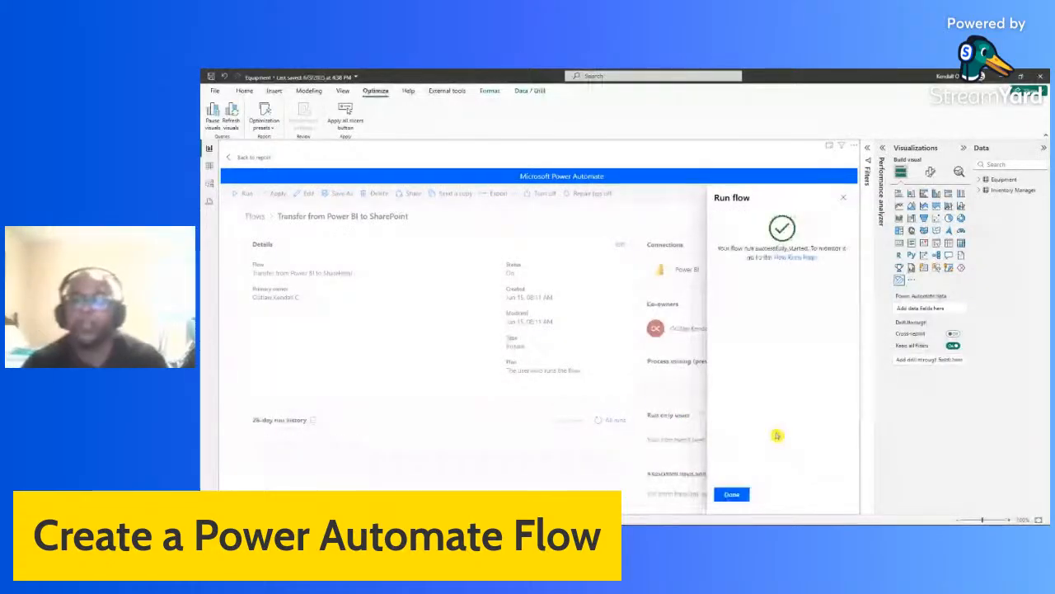
{"action": "left_click", "coordinate": [732, 494]}
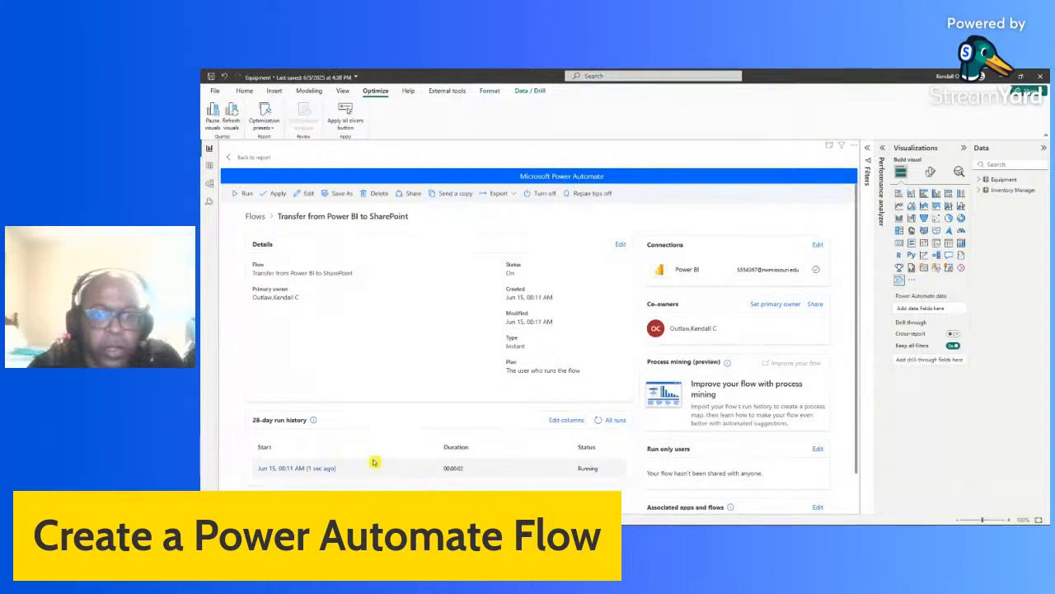
Step: Open the latest run from the run history and examine the inputs and outputs of its Create CSV table action
{"action": "left_click", "coordinate": [312, 468]}
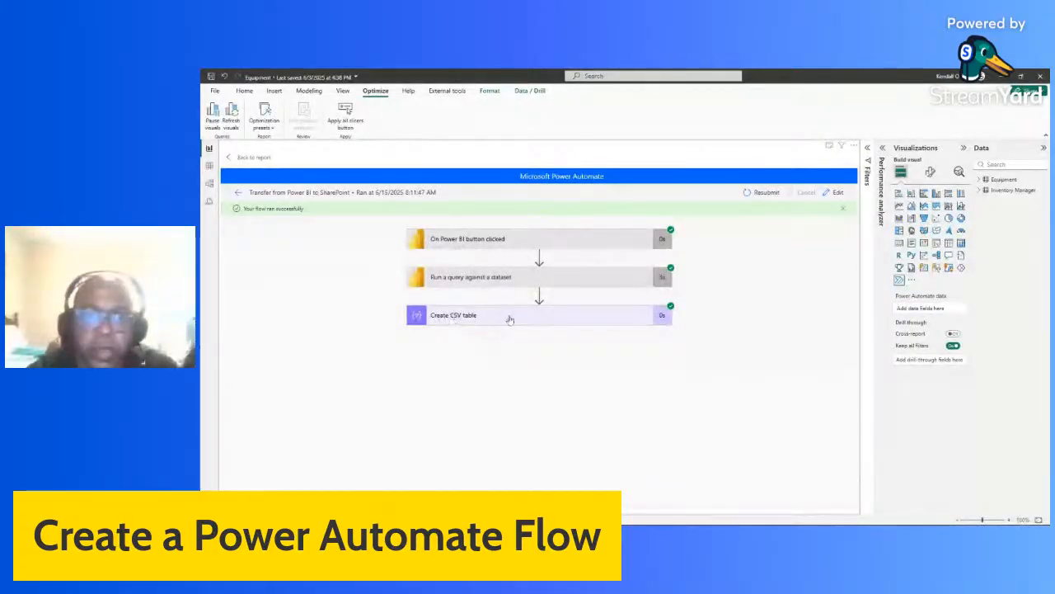
{"action": "left_click", "coordinate": [509, 318]}
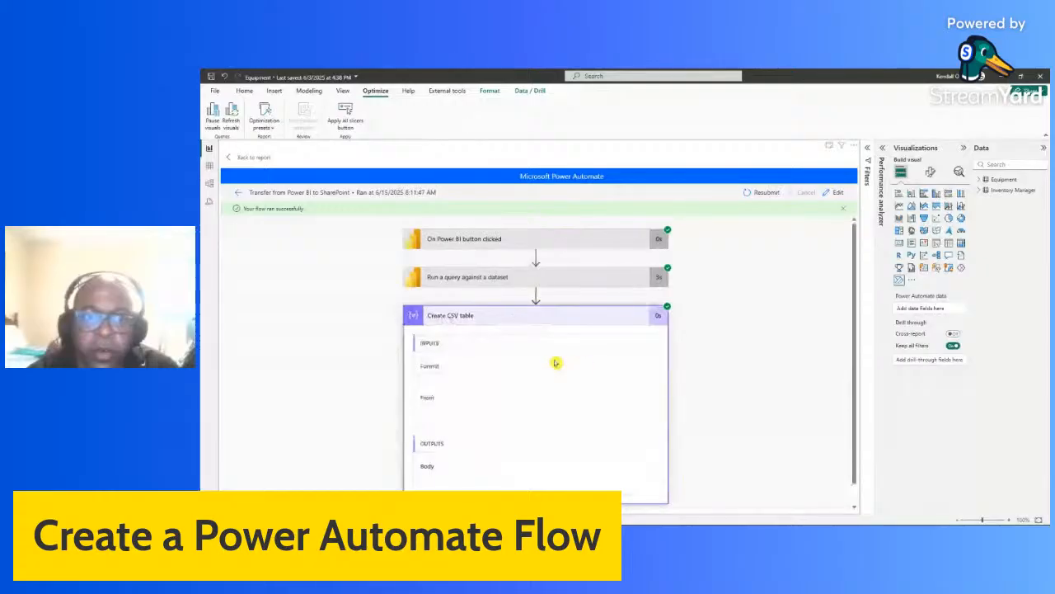
{"action": "scroll", "coordinate": [554, 364], "scroll_direction": "down", "scroll_amount": 1}
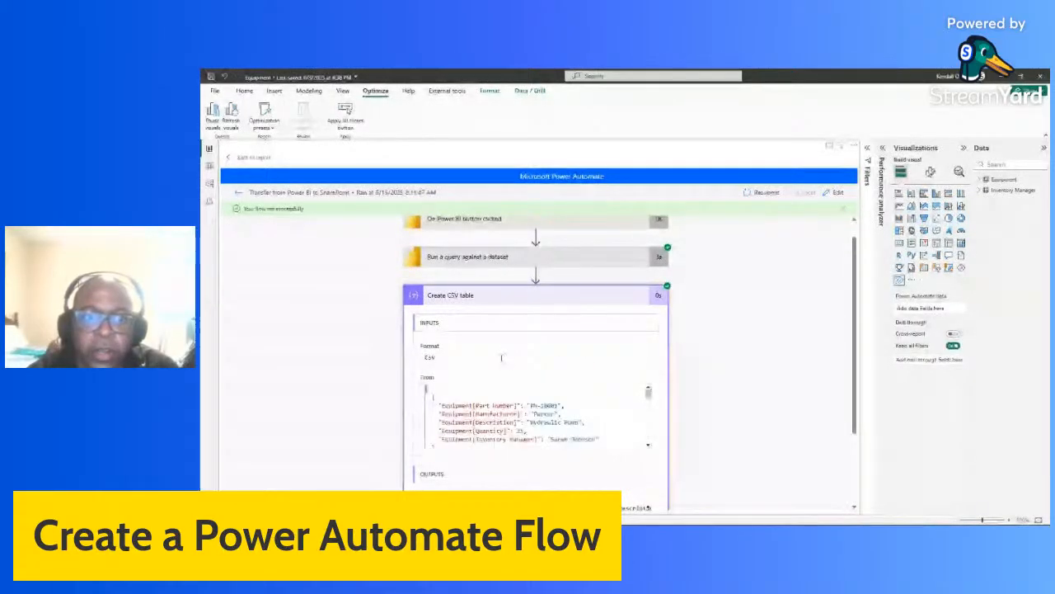
{"action": "scroll", "coordinate": [606, 355], "scroll_direction": "down", "scroll_amount": 1}
{"action": "scroll", "coordinate": [606, 354], "scroll_direction": "down", "scroll_amount": 1}
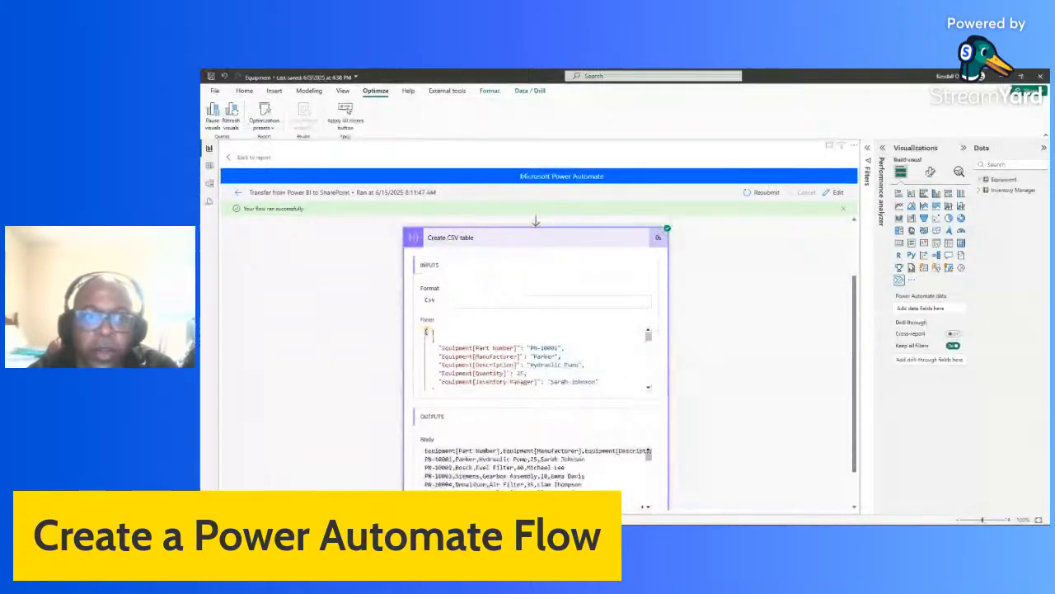
Step: Copy the entire JSON array from the Create CSV table action's From input and collapse the action
{"action": "mouse_move", "coordinate": [648, 335]}
{"action": "left_mouse_down"}
{"action": "mouse_move", "coordinate": [649, 383]}
{"action": "mouse_move", "coordinate": [648, 333]}
{"action": "left_mouse_up"}
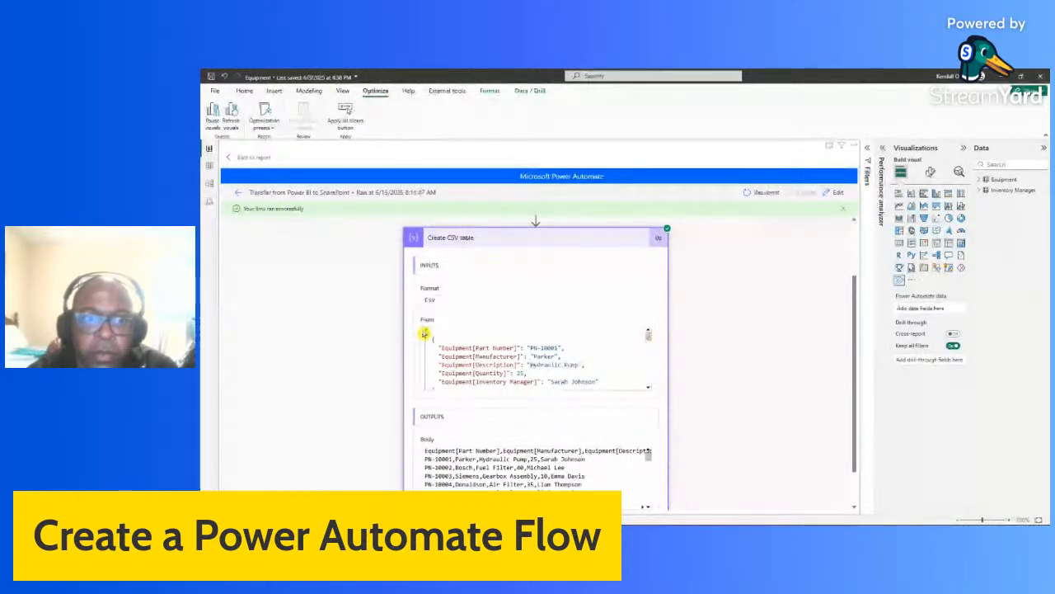
{"action": "left_click_drag", "start_coordinate": [424, 333], "coordinate": [575, 364]}
{"action": "left_click", "coordinate": [594, 338]}
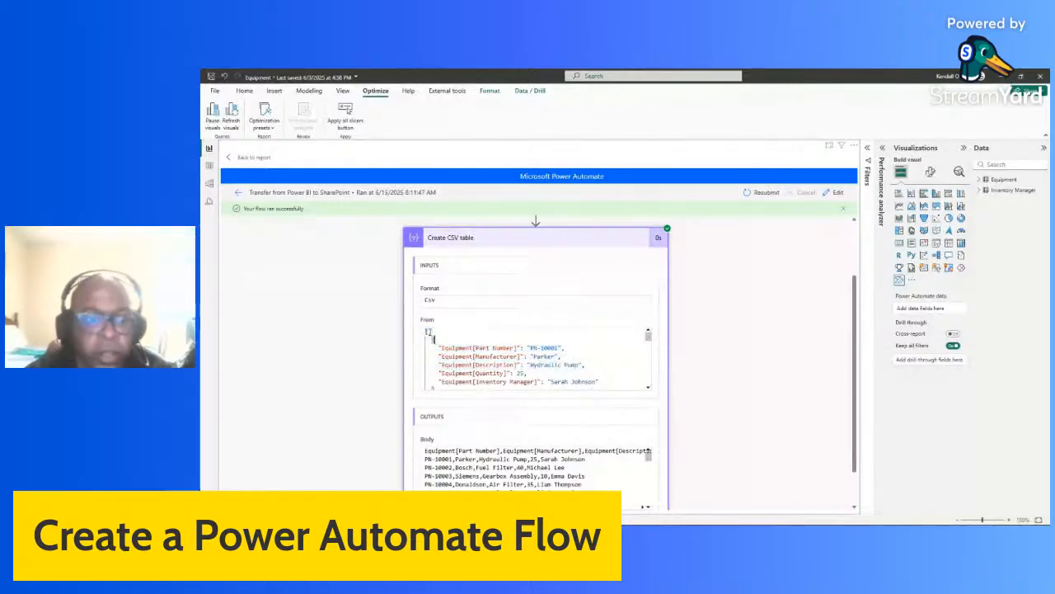
{"action": "left_click", "coordinate": [427, 331]}
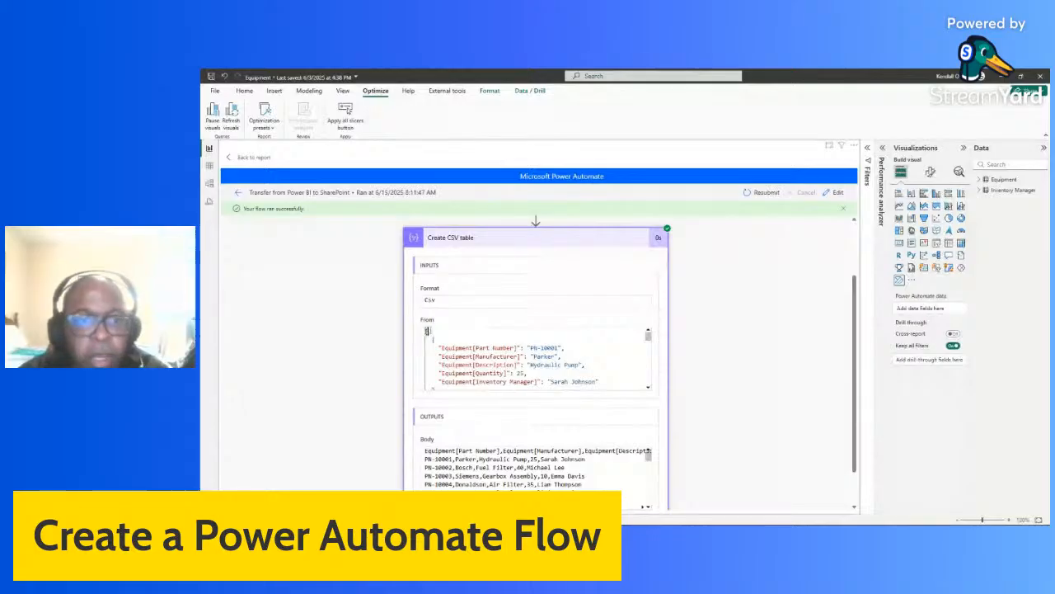
{"action": "key", "text": "ctrl+a"}
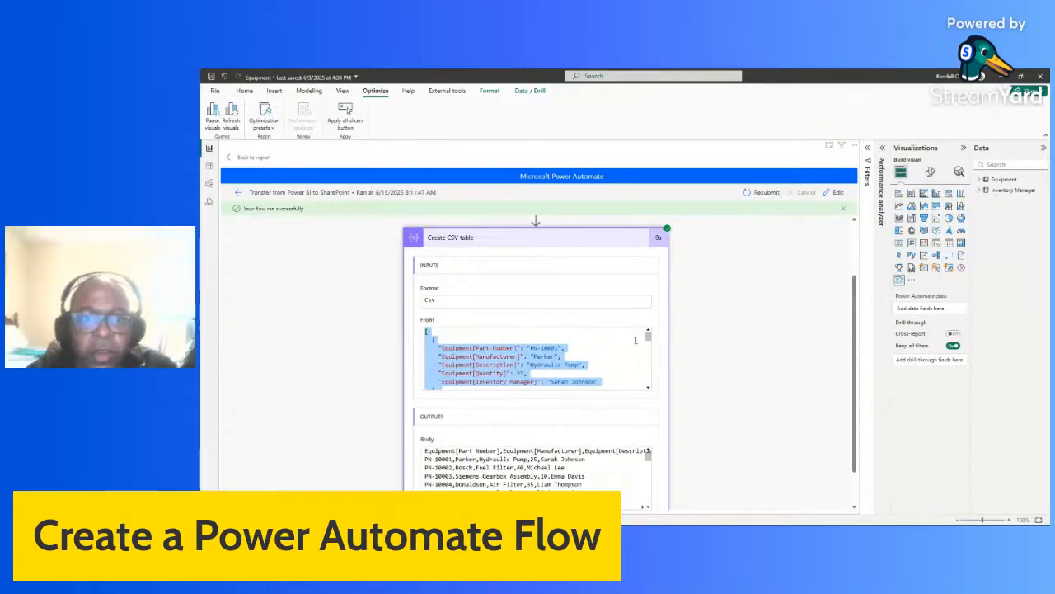
{"action": "mouse_move", "coordinate": [648, 333]}
{"action": "left_mouse_down"}
{"action": "mouse_move", "coordinate": [651, 375]}
{"action": "mouse_move", "coordinate": [648, 333]}
{"action": "left_mouse_up"}
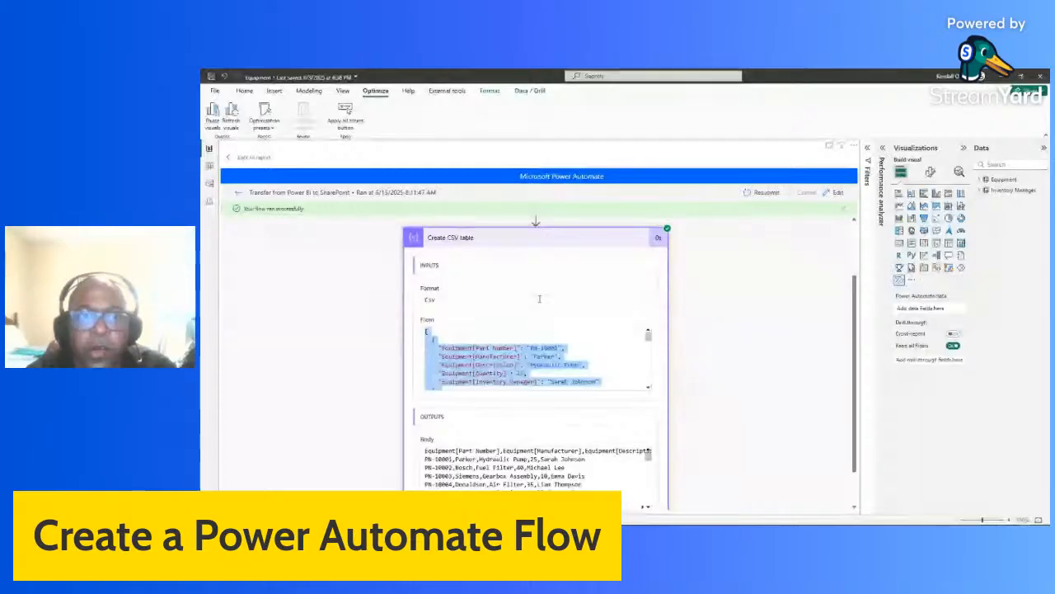
{"action": "left_click", "coordinate": [573, 240]}
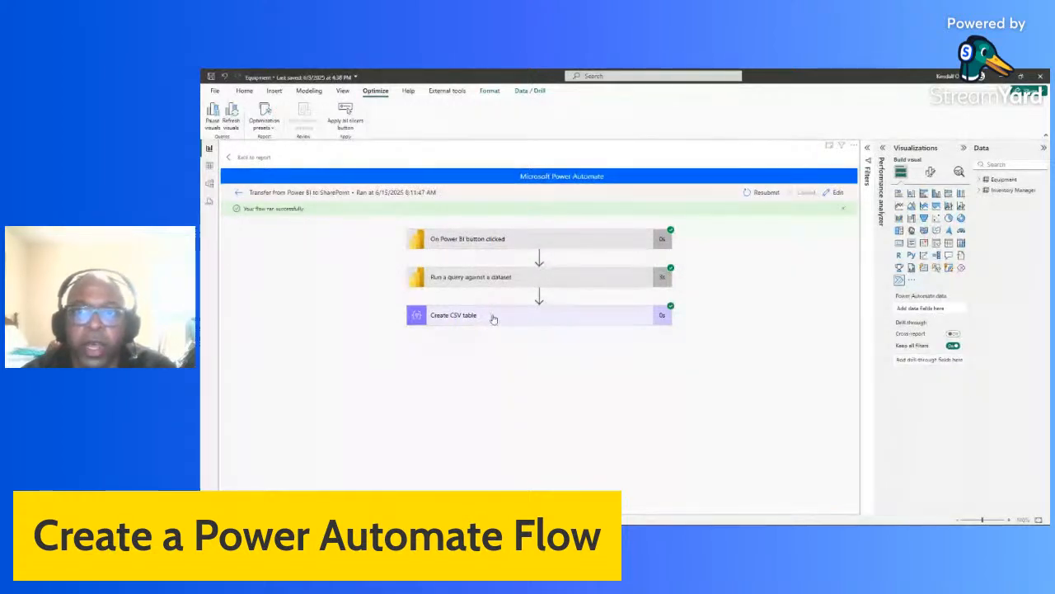
Step: Edit the flow and add a Parse JSON action at its end, using First table rows as the Content
{"action": "left_click", "coordinate": [833, 193]}
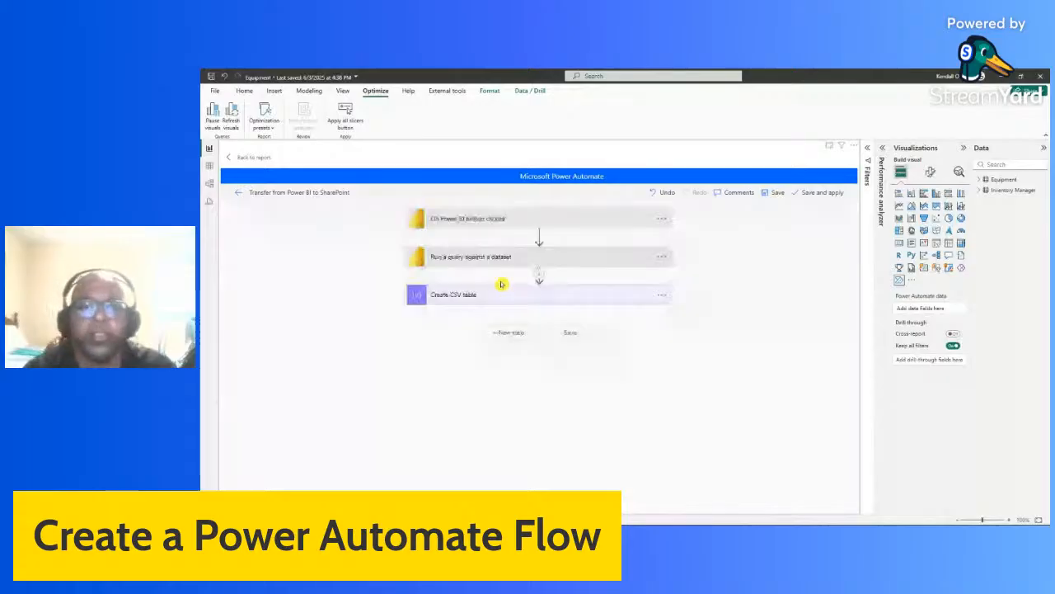
{"action": "left_click", "coordinate": [509, 334]}
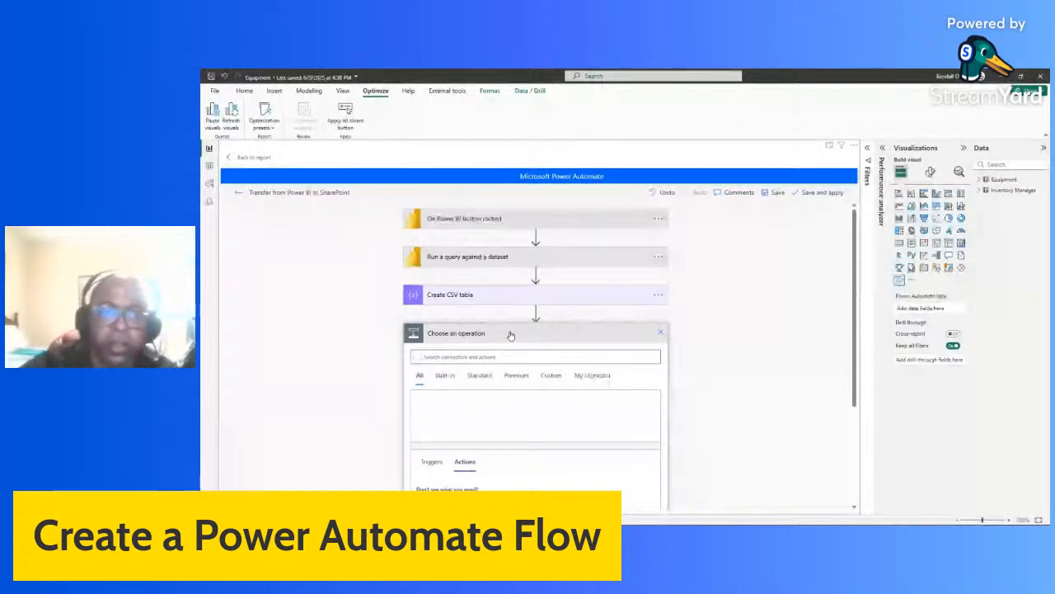
{"action": "type", "text": "Join"}
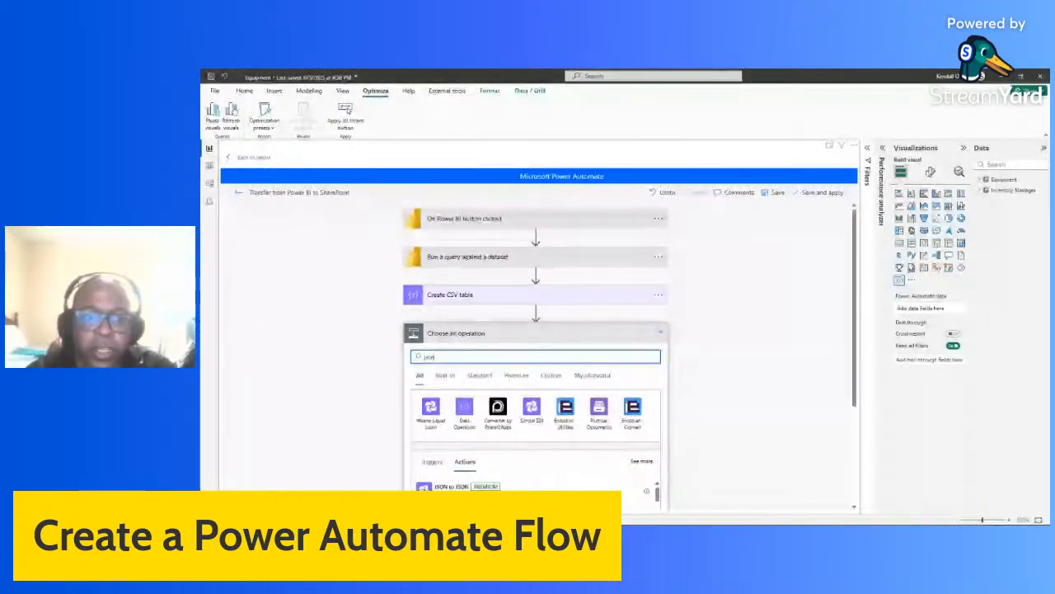
{"action": "left_click", "coordinate": [463, 504]}
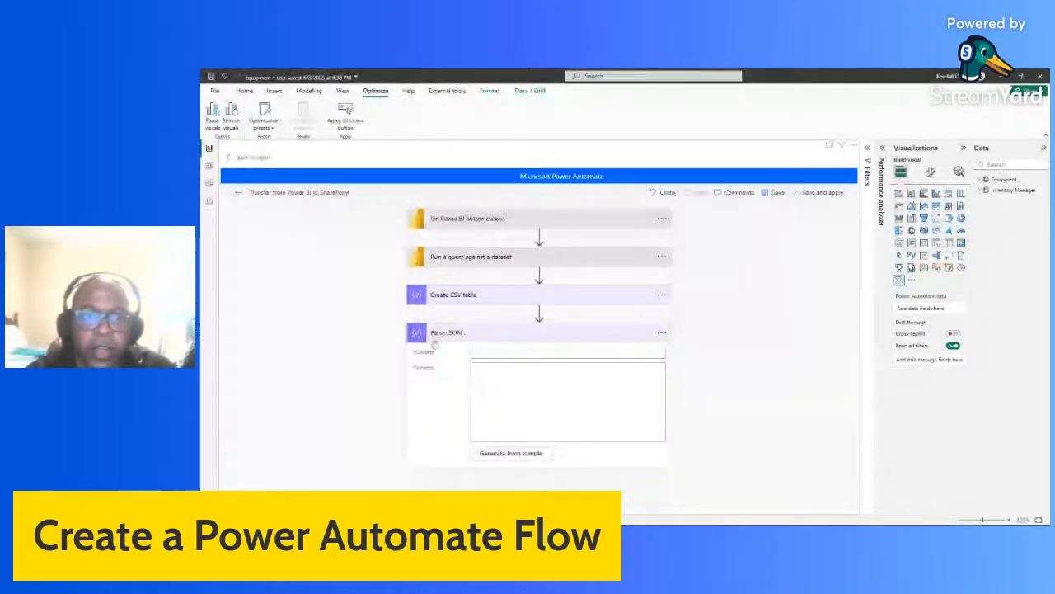
{"action": "left_click", "coordinate": [495, 352]}
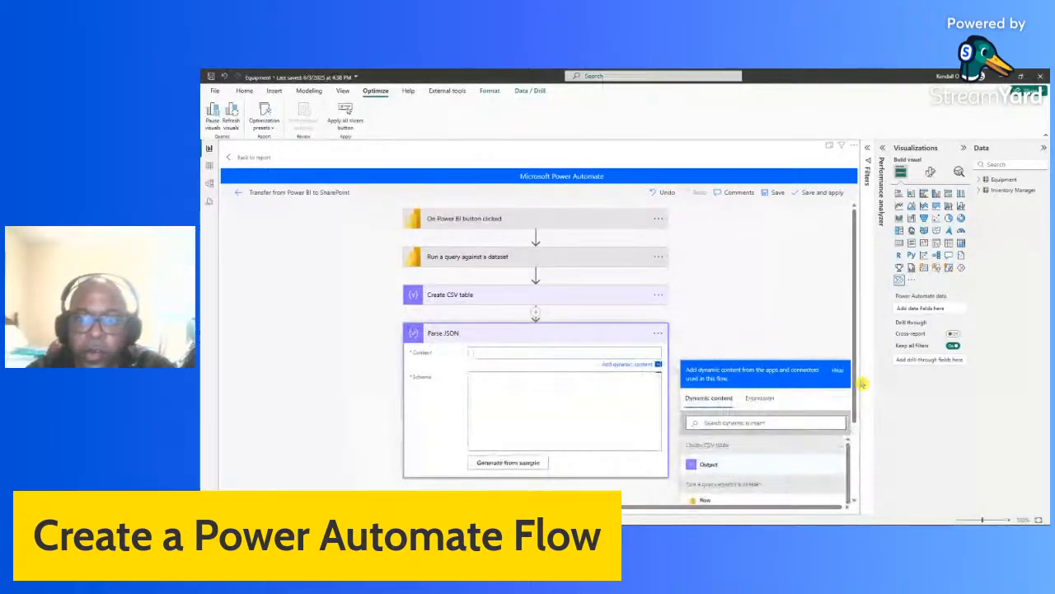
{"action": "scroll", "coordinate": [858, 409], "scroll_direction": "down", "scroll_amount": 1}
{"action": "scroll", "coordinate": [853, 420], "scroll_direction": "down", "scroll_amount": 2}
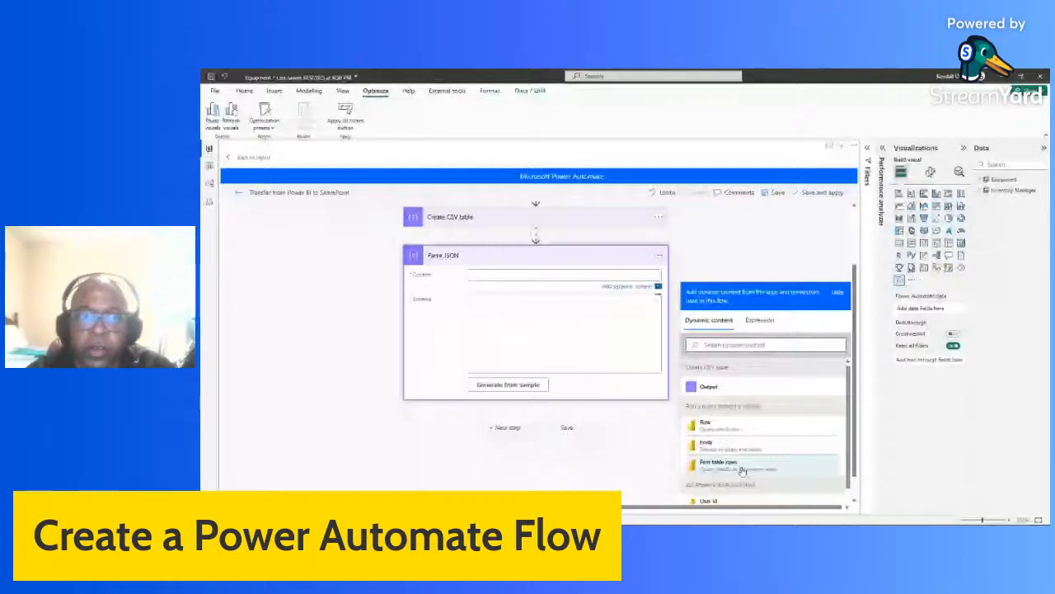
{"action": "left_click", "coordinate": [740, 466]}
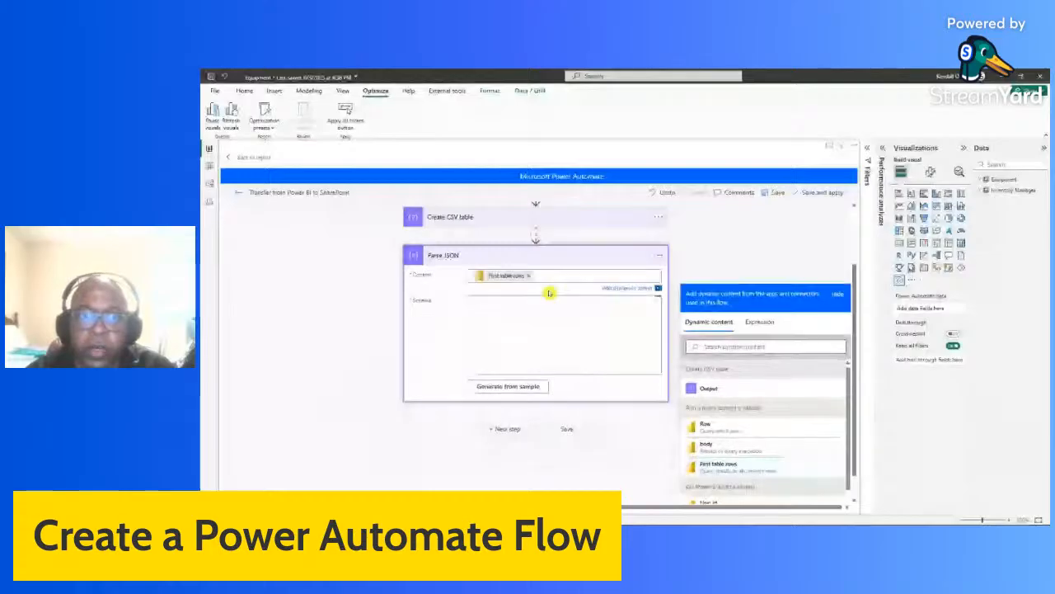
Step: Delete the Create CSV table action from the flow
{"action": "left_click", "coordinate": [659, 218]}
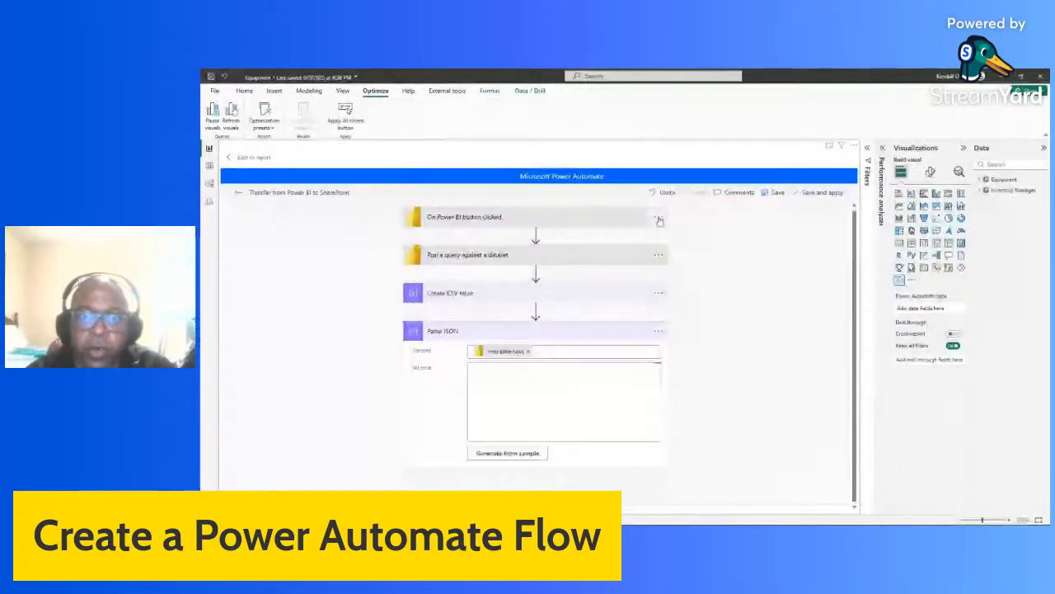
{"action": "left_click", "coordinate": [657, 293]}
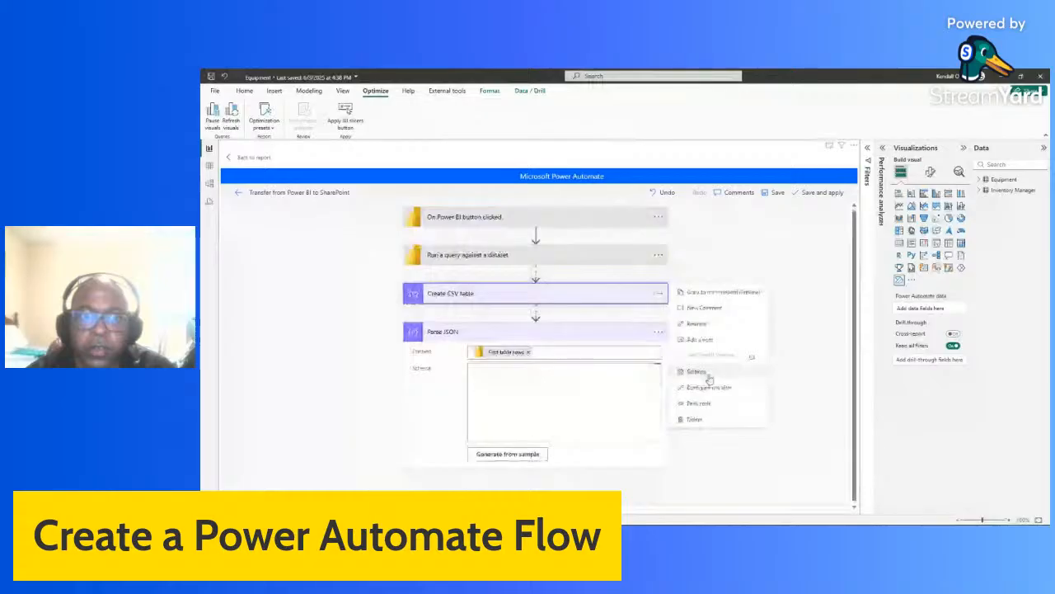
{"action": "left_click", "coordinate": [695, 419]}
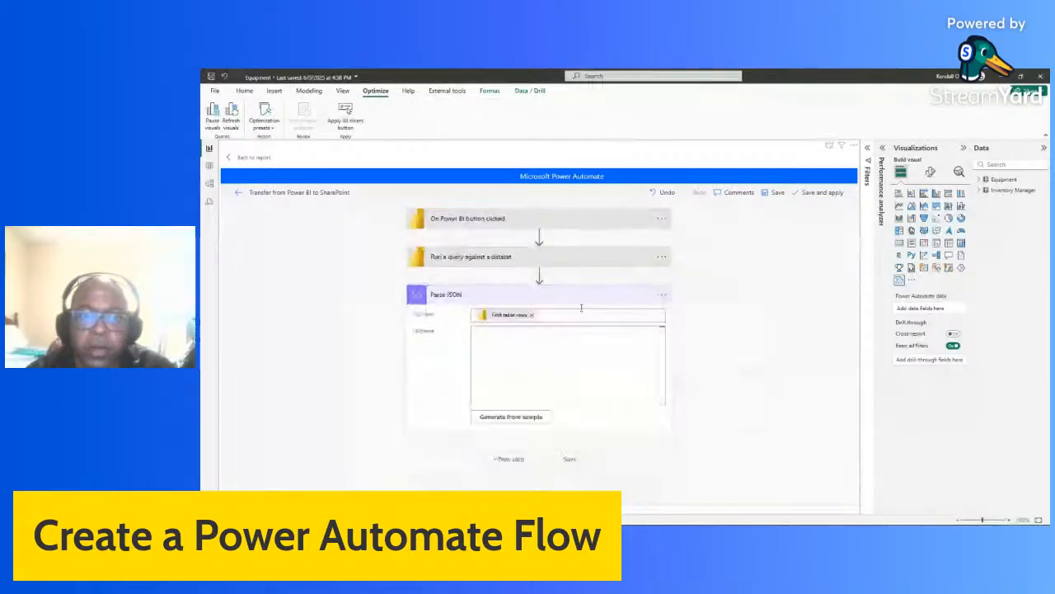
Step: Generate the Parse JSON schema from a sample payload, using the copied JSON array as the sample
{"action": "left_click", "coordinate": [508, 418]}
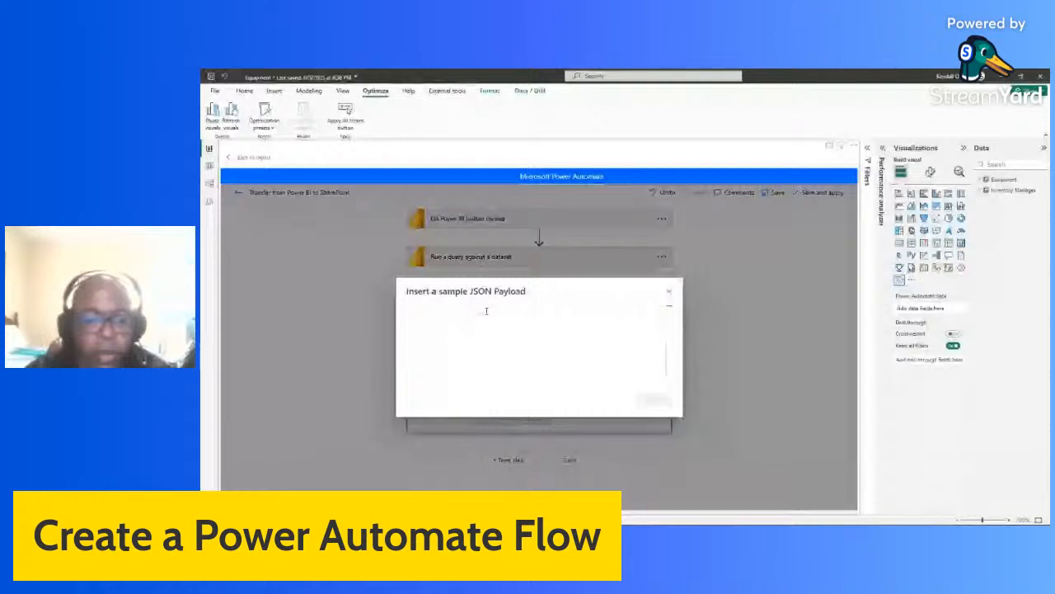
{"action": "left_click", "coordinate": [640, 355]}
{"action": "key", "text": "ctrl+v"}
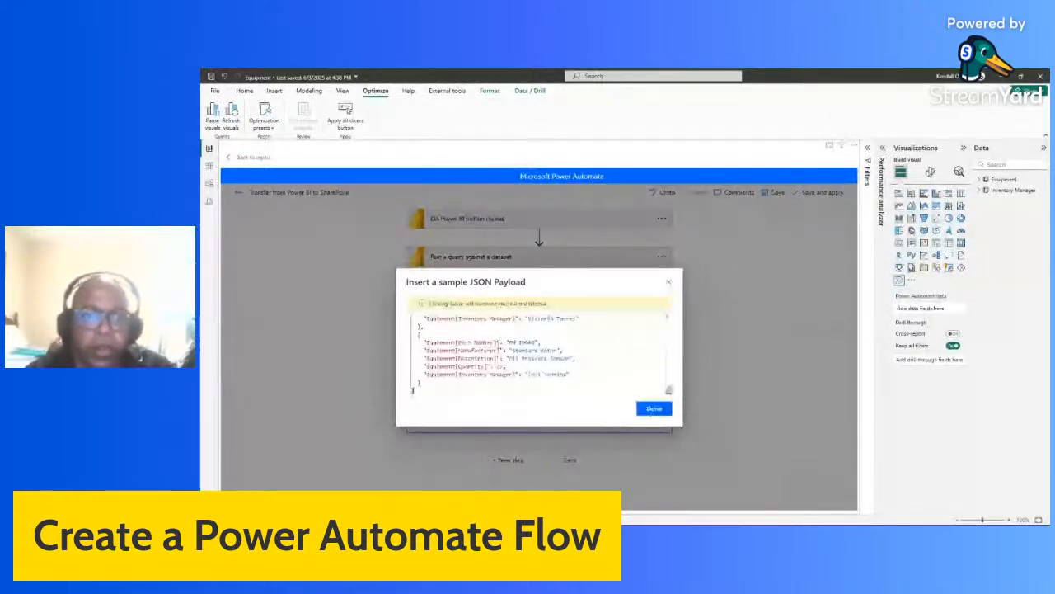
{"action": "left_click", "coordinate": [654, 409]}
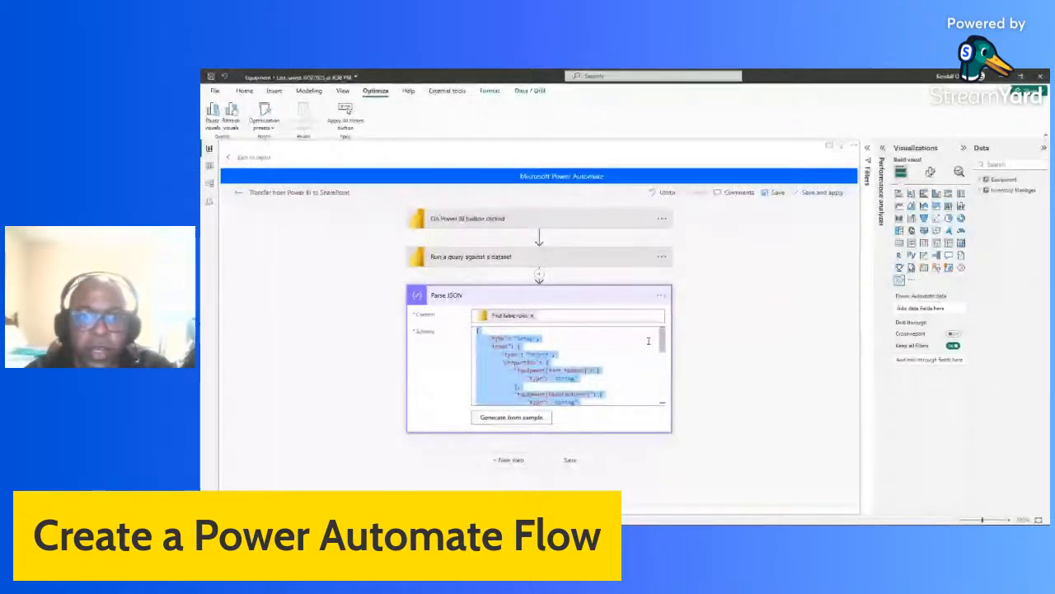
Step: Change the type of Equipment[Quantity] to number in the Parse JSON schema and review the required fields
{"action": "left_click_drag", "start_coordinate": [662, 341], "coordinate": [666, 368]}
{"action": "left_click", "coordinate": [554, 368]}
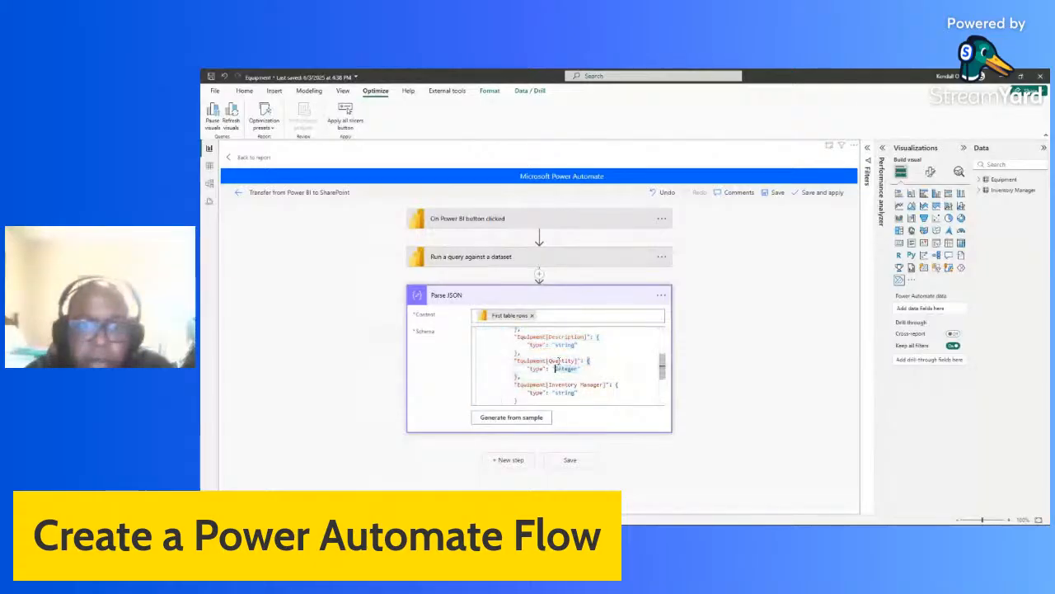
{"action": "double_click", "coordinate": [557, 369]}
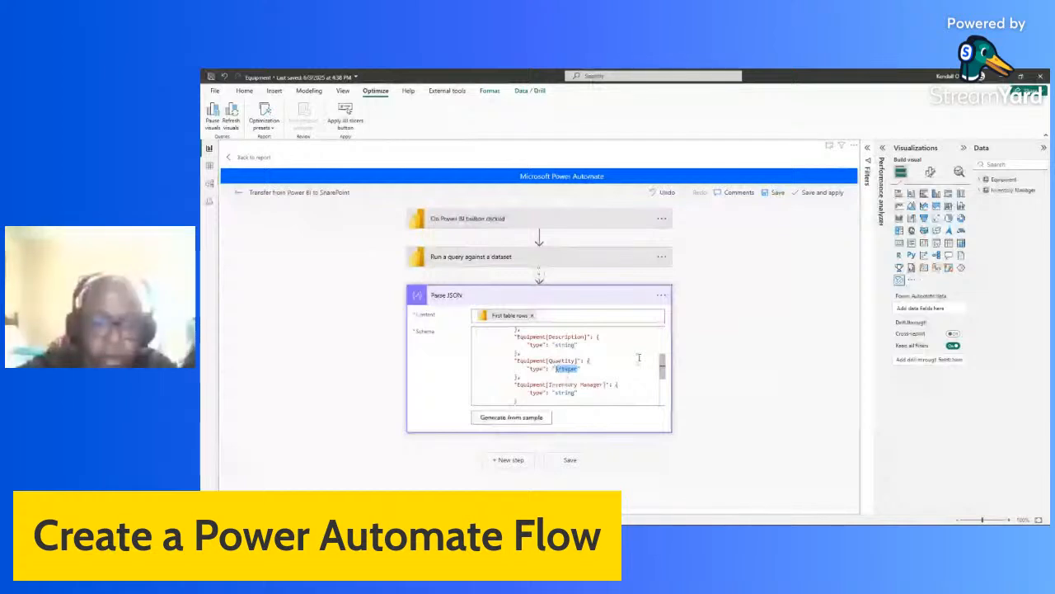
{"action": "type", "text": "number"}
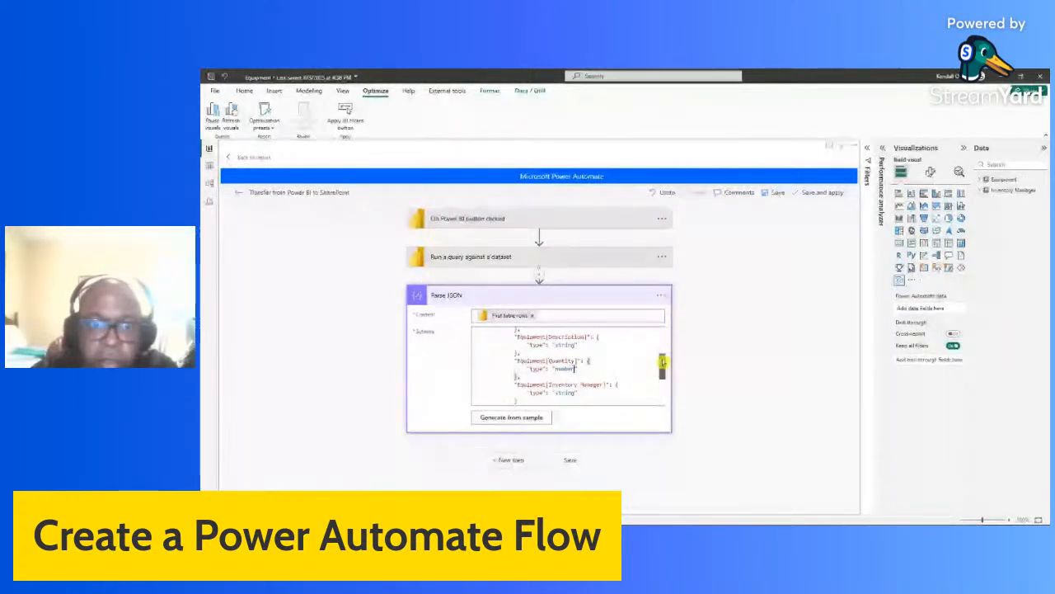
{"action": "left_click_drag", "start_coordinate": [662, 361], "coordinate": [661, 383]}
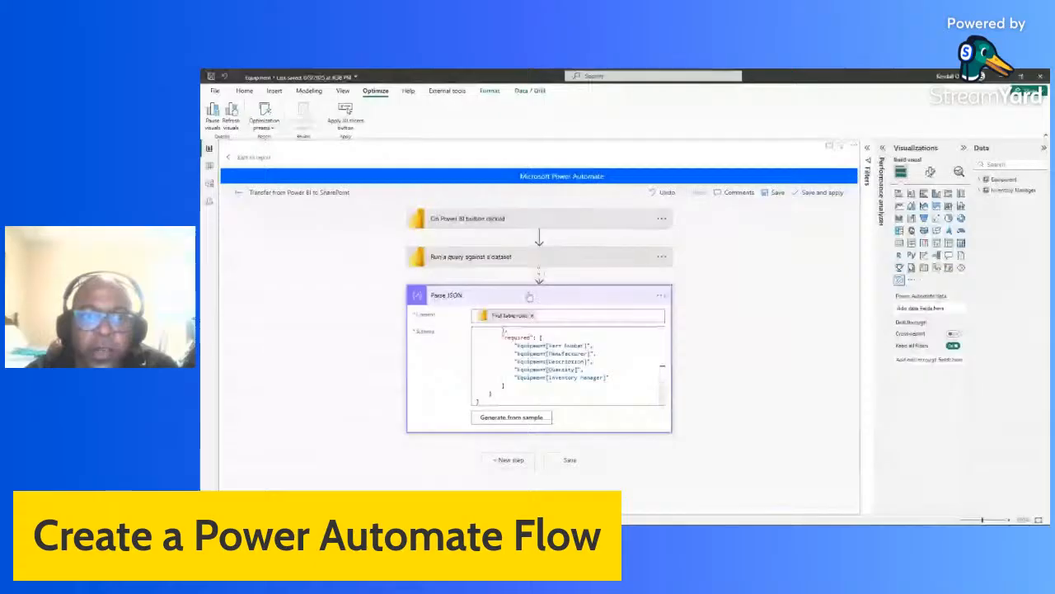
Step: Add a SharePoint Create item action after Parse JSON, searching the operations for sharepoint
{"action": "left_click", "coordinate": [508, 459]}
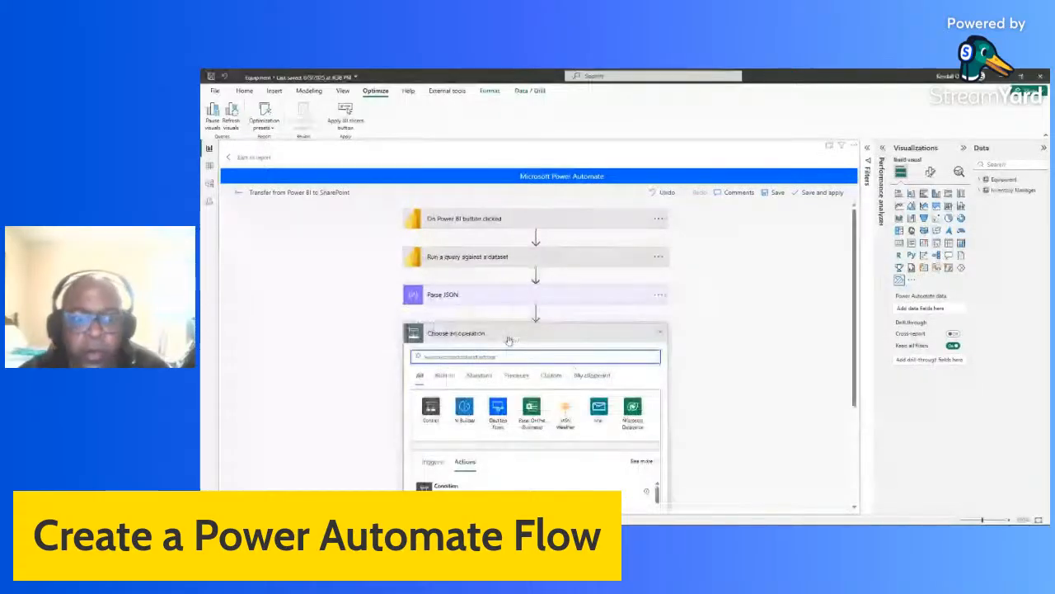
{"action": "type", "text": "appl"}
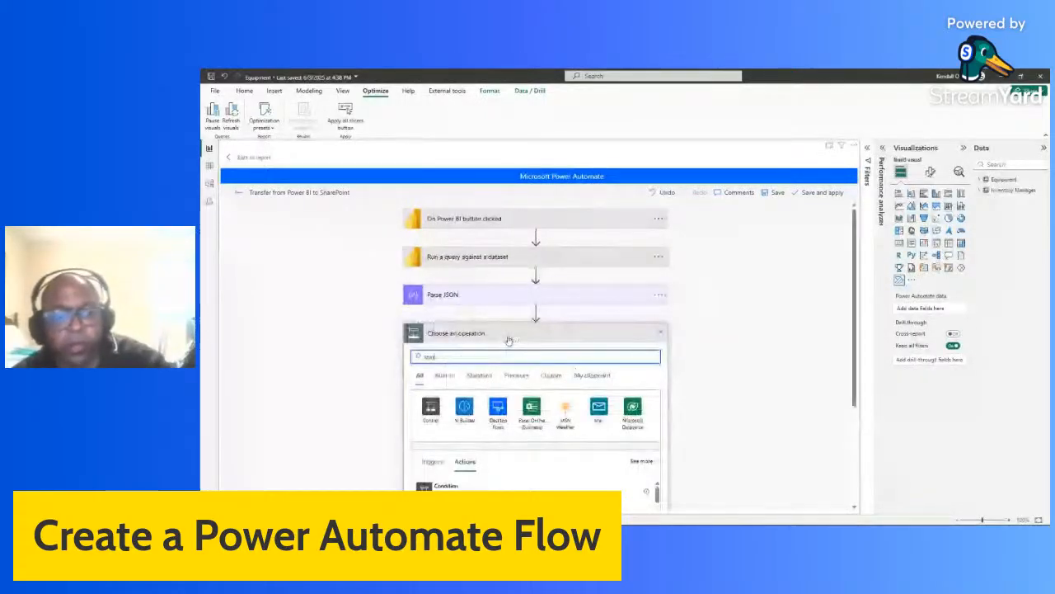
{"action": "type", "text": "epoint"}
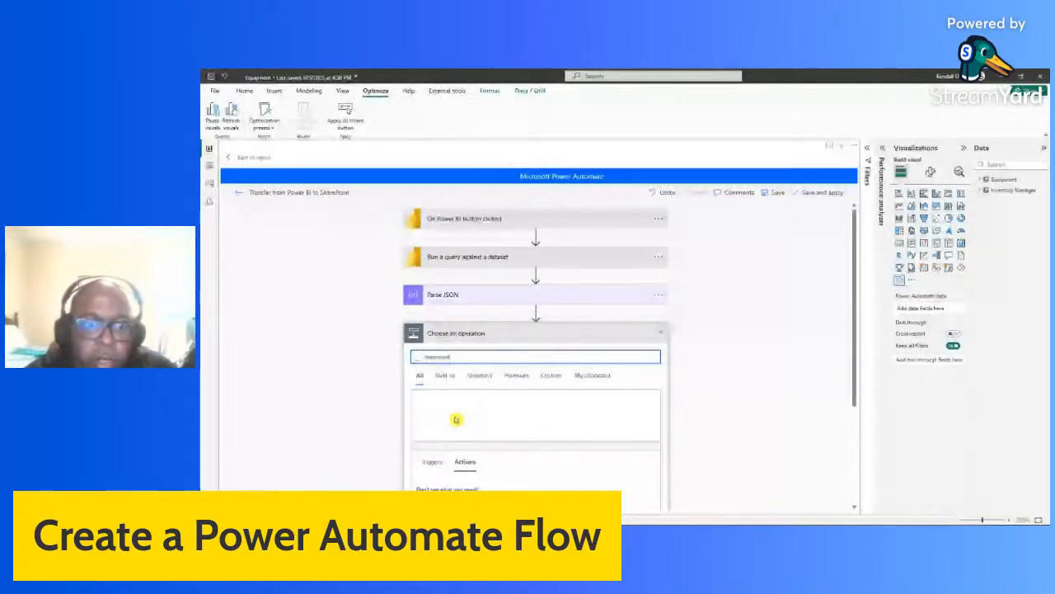
{"action": "scroll", "coordinate": [459, 422], "scroll_direction": "down", "scroll_amount": 2}
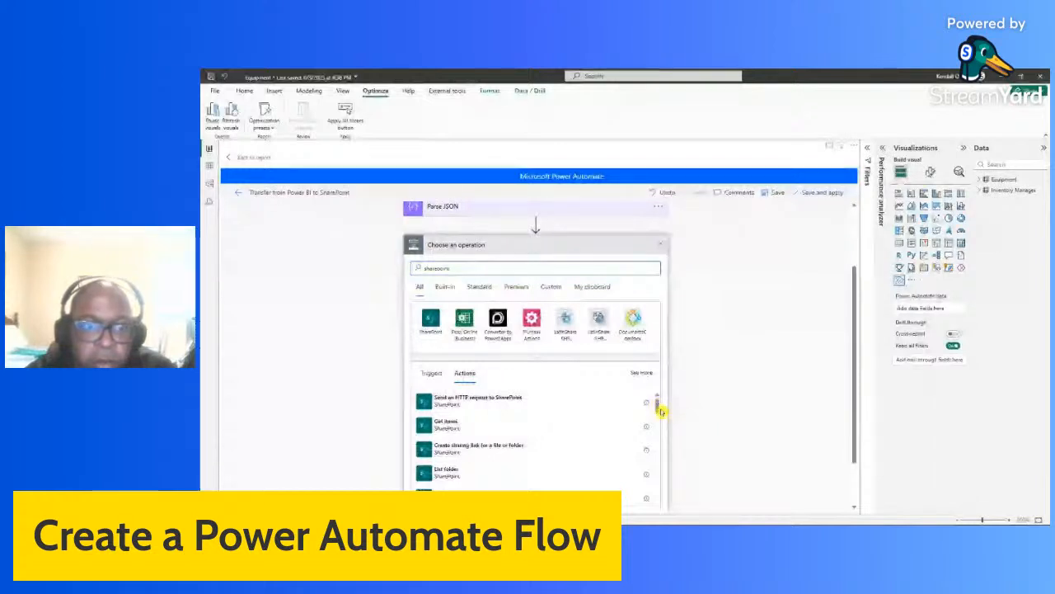
{"action": "scroll", "coordinate": [658, 408], "scroll_direction": "down", "scroll_amount": 2}
{"action": "scroll", "coordinate": [569, 414], "scroll_direction": "down", "scroll_amount": 2}
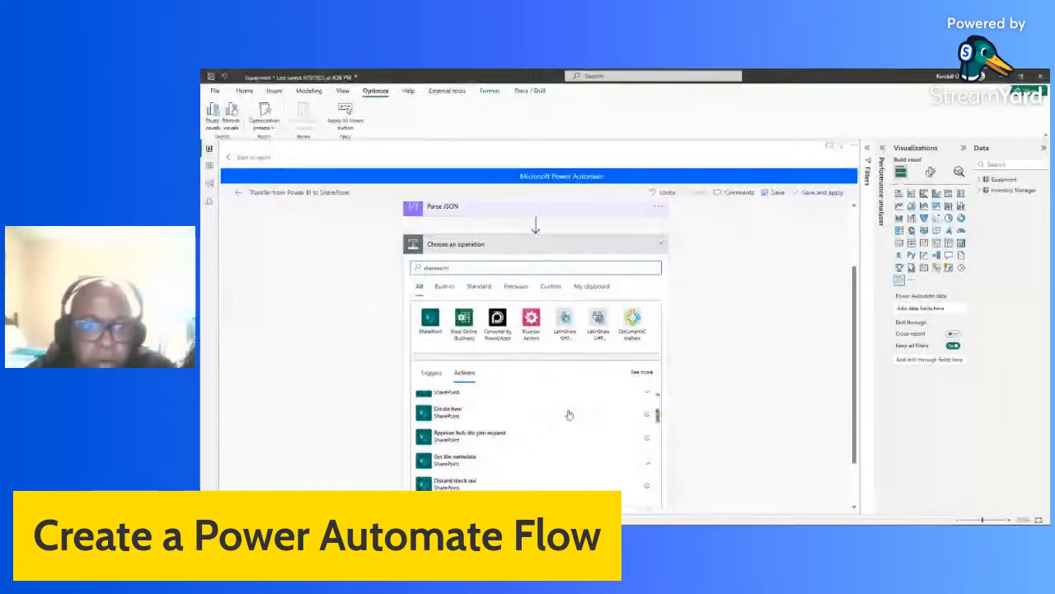
{"action": "left_click", "coordinate": [568, 414]}
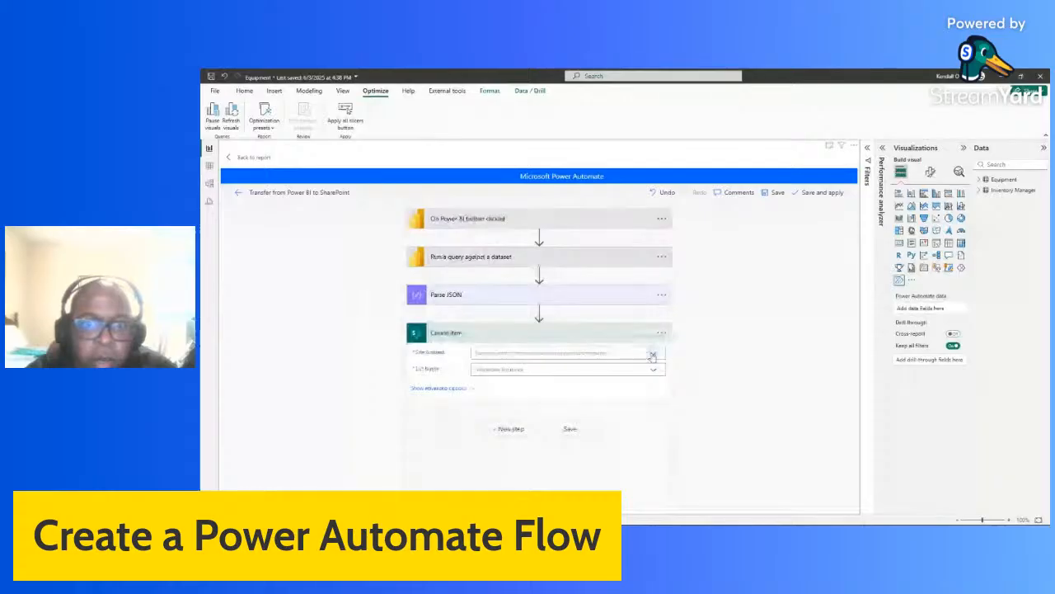
Step: Set the Create item action's site address to the Test site and its list to tbl_Equipment, showing the list's fields
{"action": "left_click", "coordinate": [653, 355]}
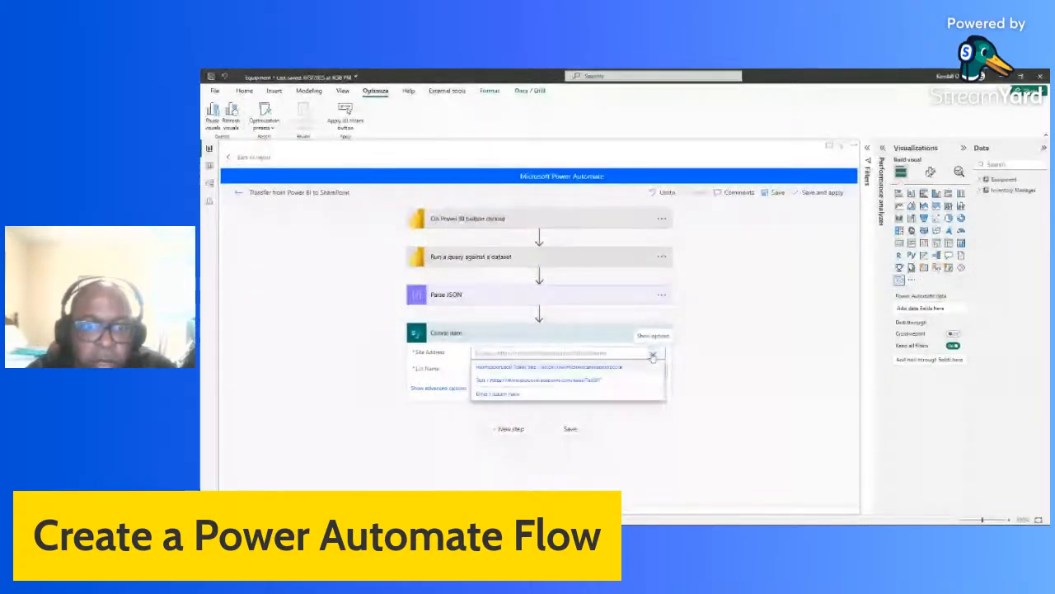
{"action": "left_click", "coordinate": [593, 381]}
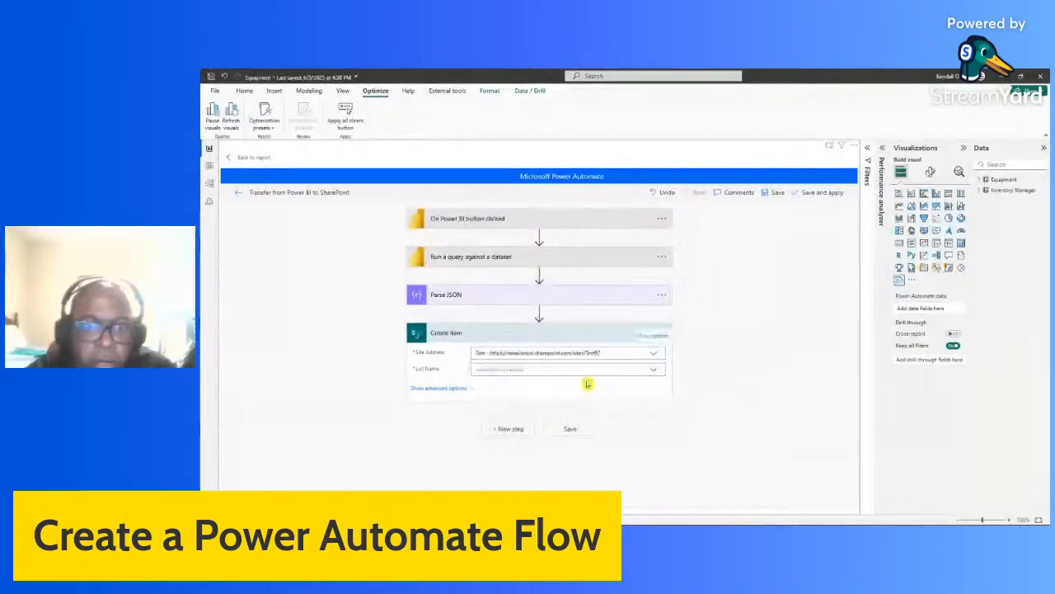
{"action": "left_click", "coordinate": [652, 370]}
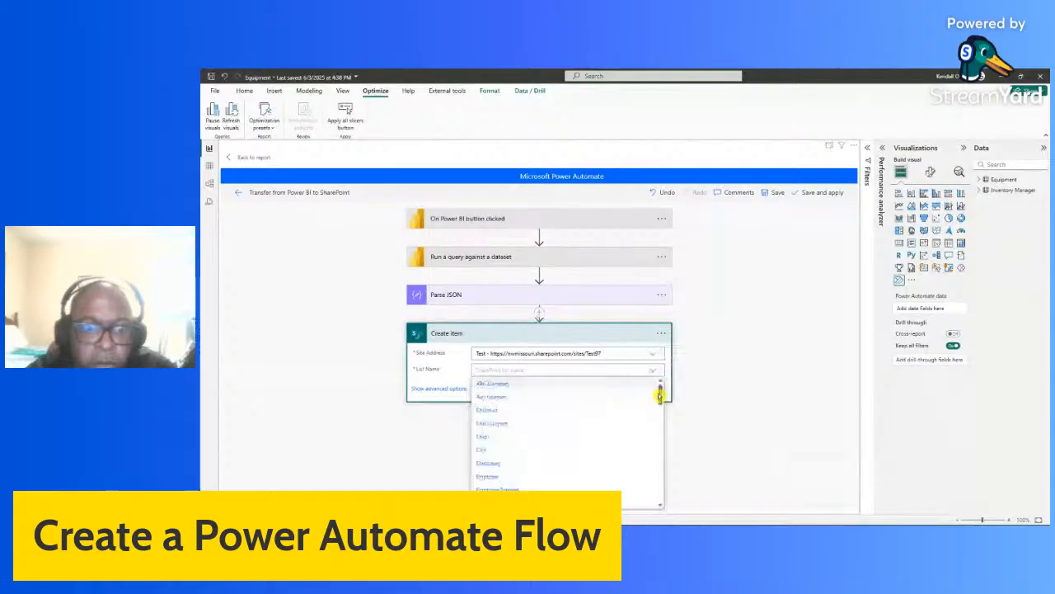
{"action": "left_click_drag", "start_coordinate": [659, 395], "coordinate": [660, 460]}
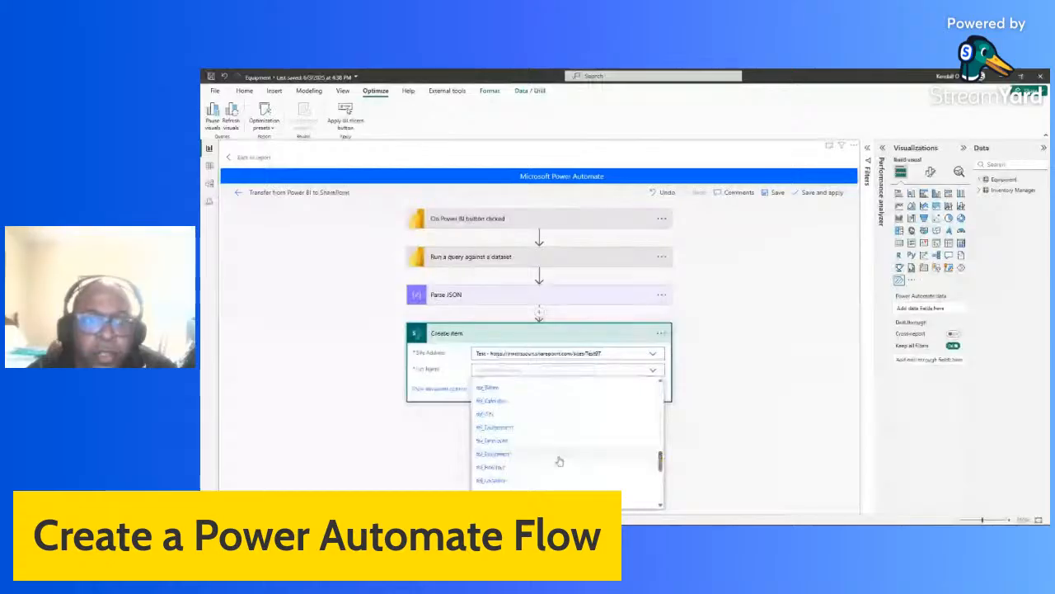
{"action": "left_click", "coordinate": [559, 458]}
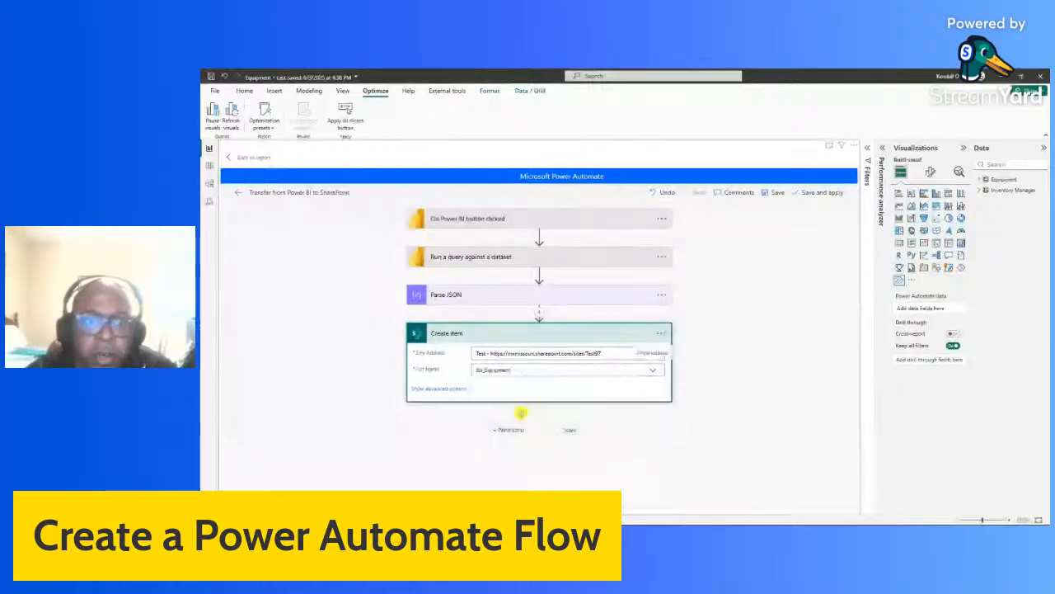
{"action": "left_click", "coordinate": [433, 388]}
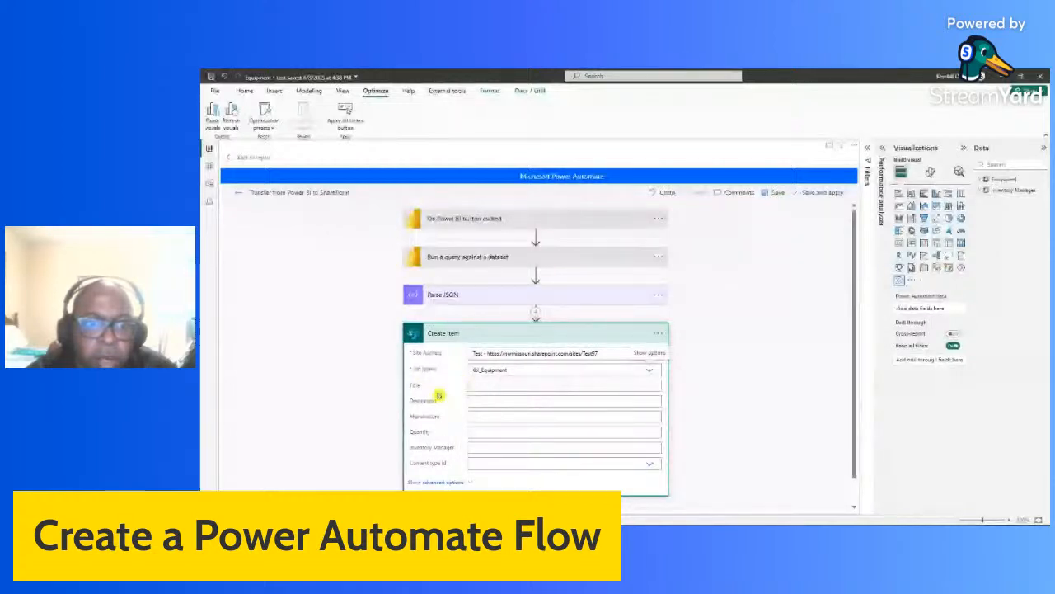
Step: Map Parse JSON values in Create item: Part Number to Title, and Description, Manufacturer, Quantity and Inventory Manager to their matching fields
{"action": "left_click", "coordinate": [513, 384]}
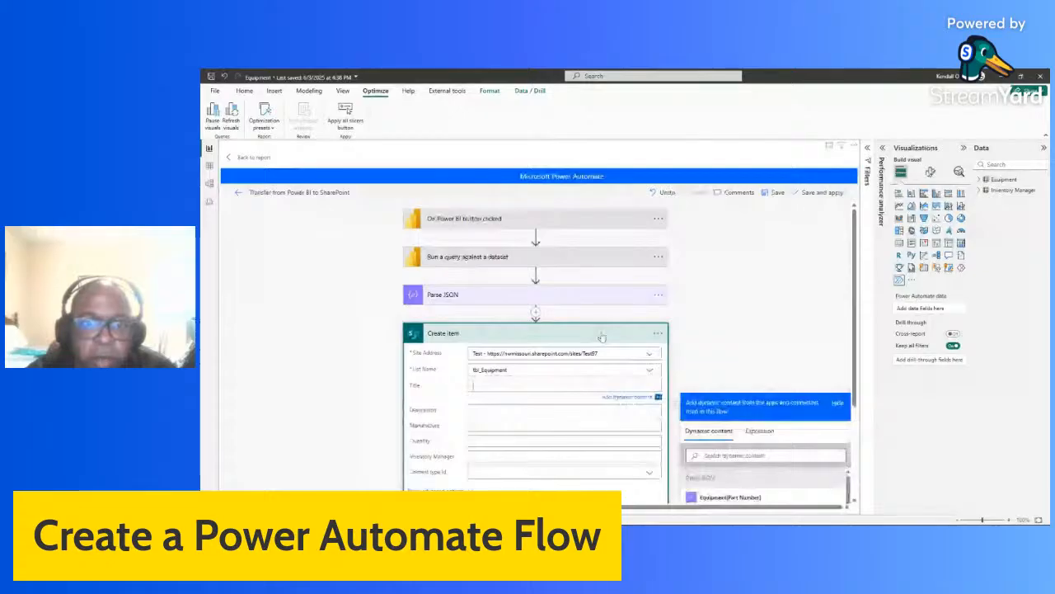
{"action": "scroll", "coordinate": [691, 320], "scroll_direction": "down", "scroll_amount": 1}
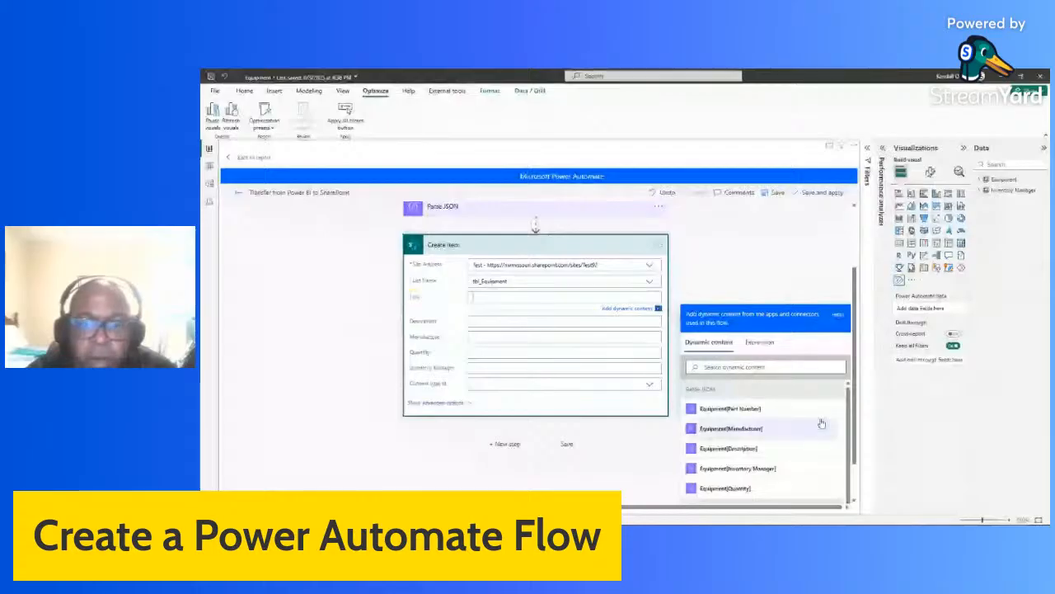
{"action": "left_click_drag", "start_coordinate": [848, 410], "coordinate": [847, 410]}
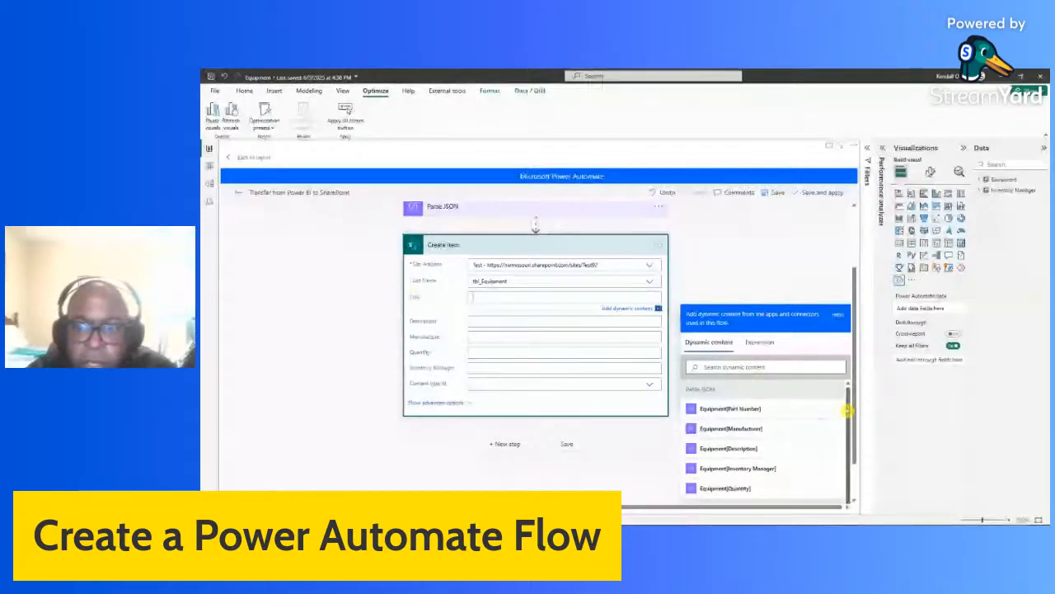
{"action": "left_click", "coordinate": [730, 410]}
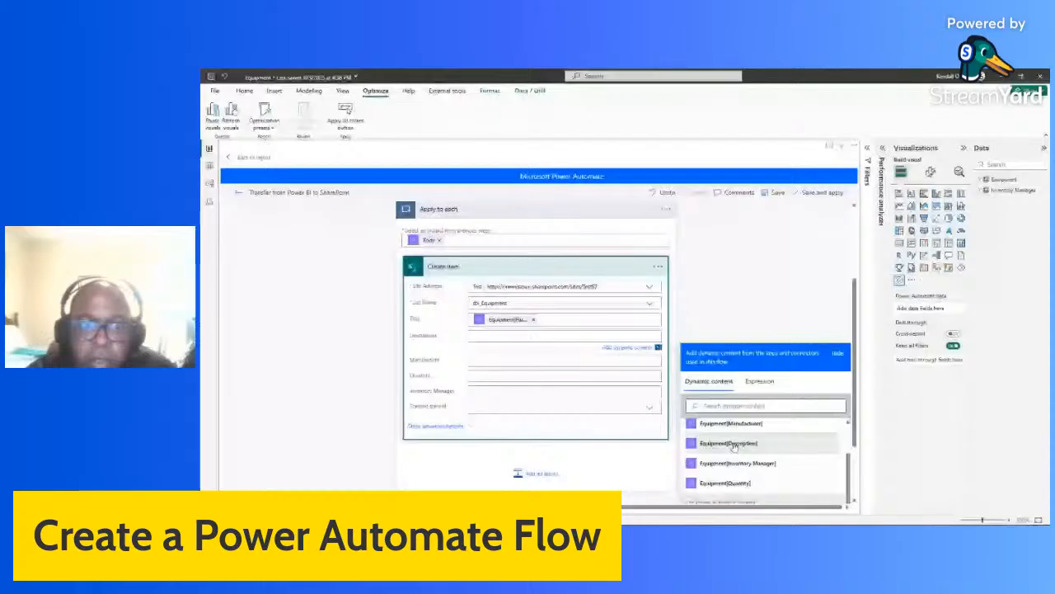
{"action": "left_click", "coordinate": [733, 446]}
{"action": "left_click", "coordinate": [760, 453]}
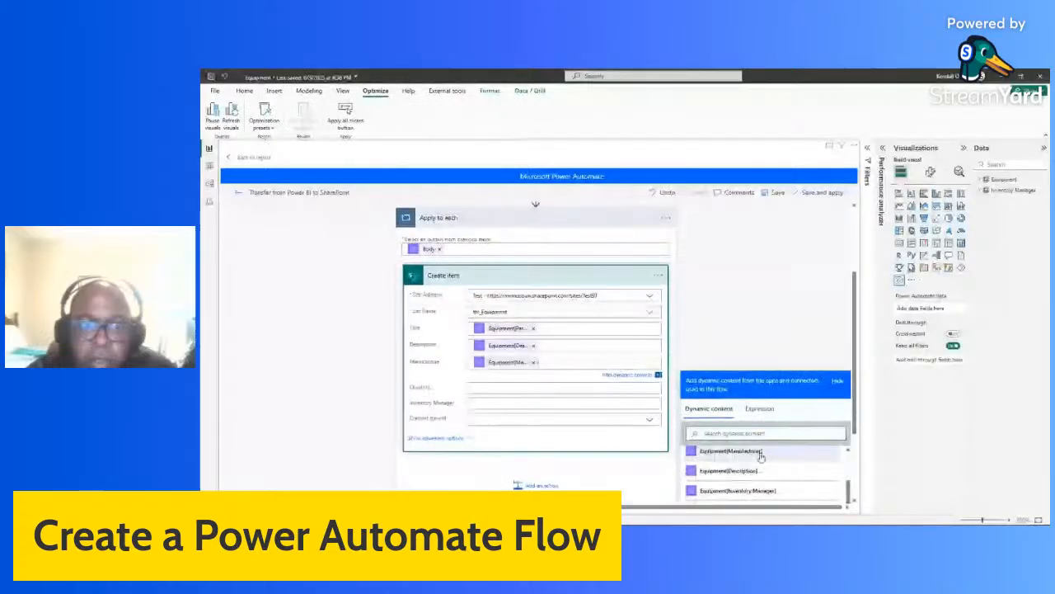
{"action": "left_click", "coordinate": [620, 389]}
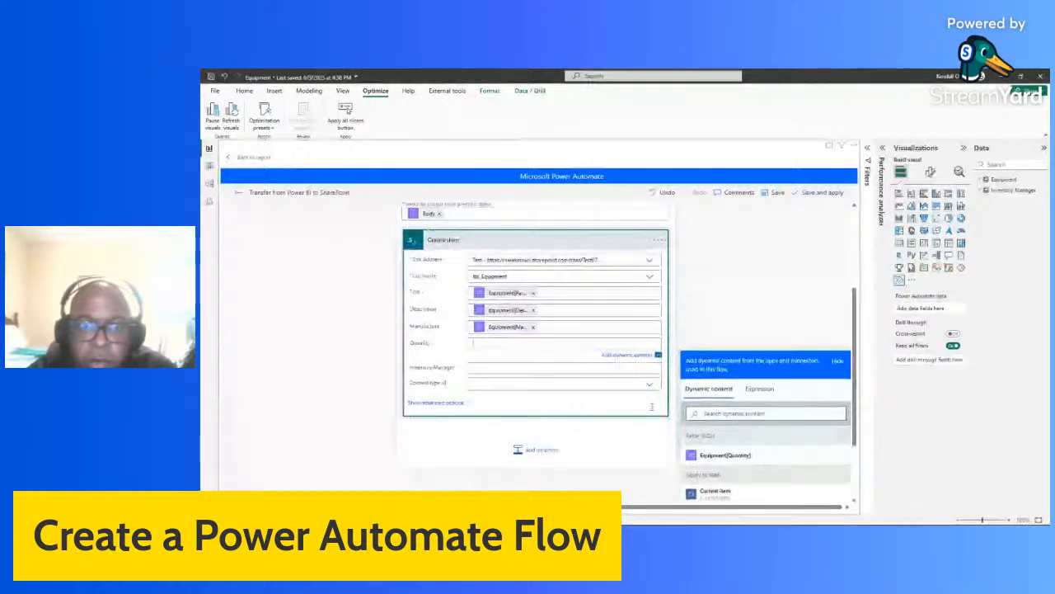
{"action": "left_click", "coordinate": [726, 455]}
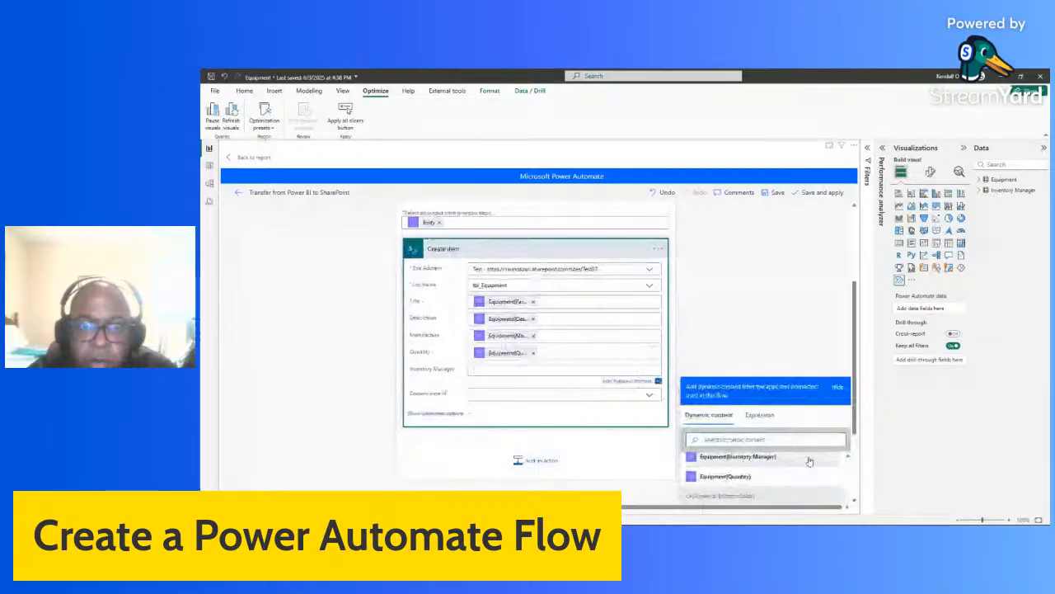
{"action": "left_click", "coordinate": [804, 459]}
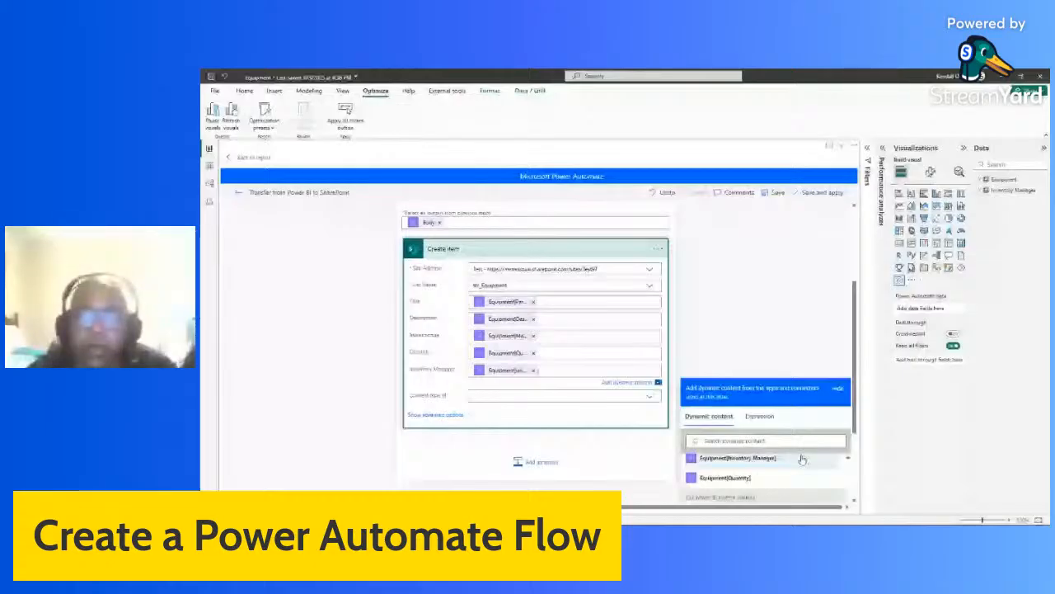
Step: Save and apply the flow to the report button, return to its details page and run it
{"action": "left_click", "coordinate": [812, 193]}
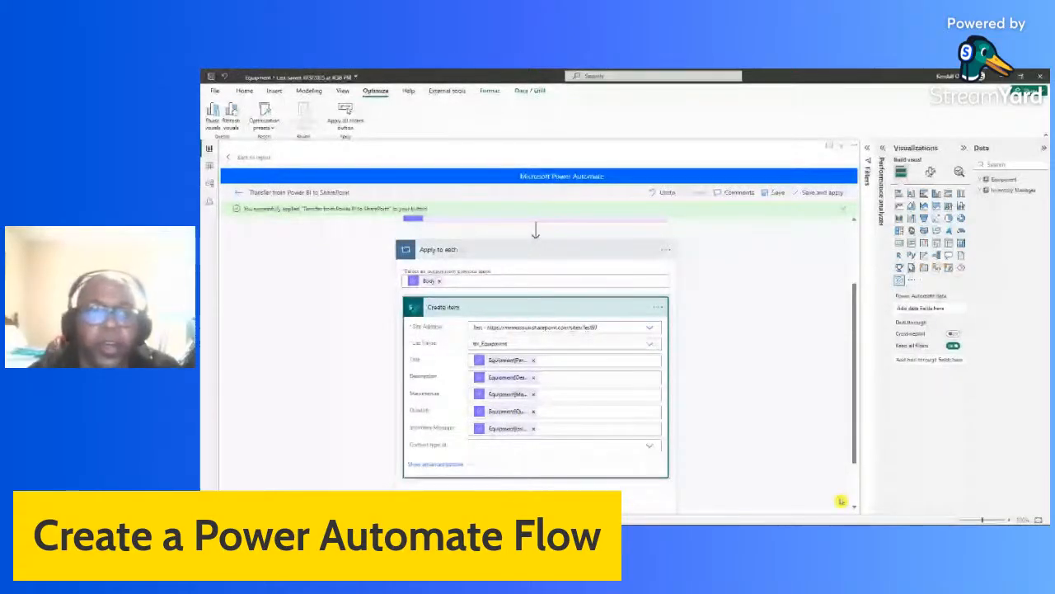
{"action": "left_click", "coordinate": [238, 194]}
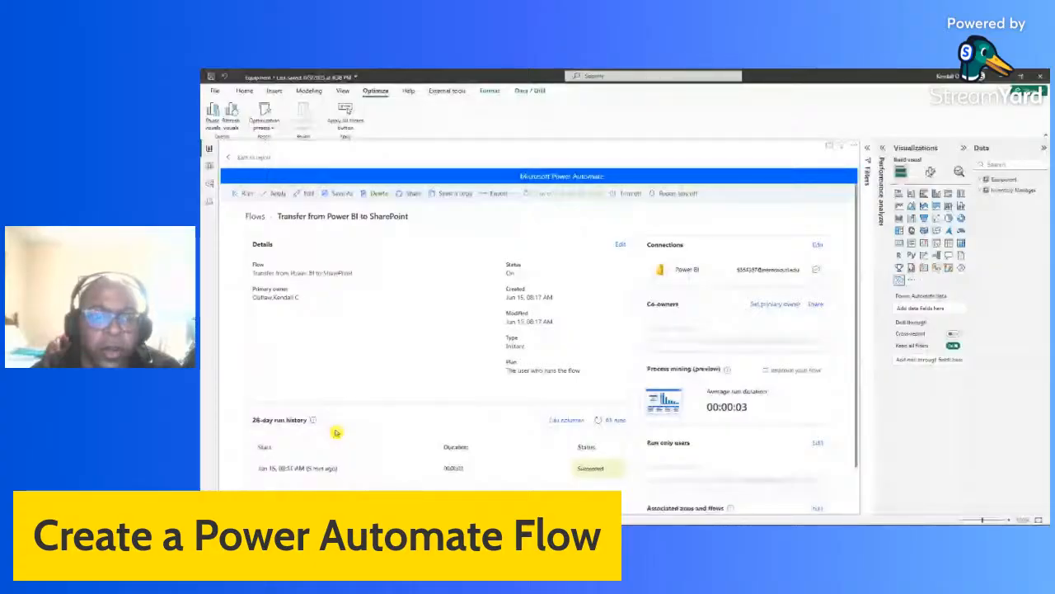
{"action": "left_click", "coordinate": [245, 195]}
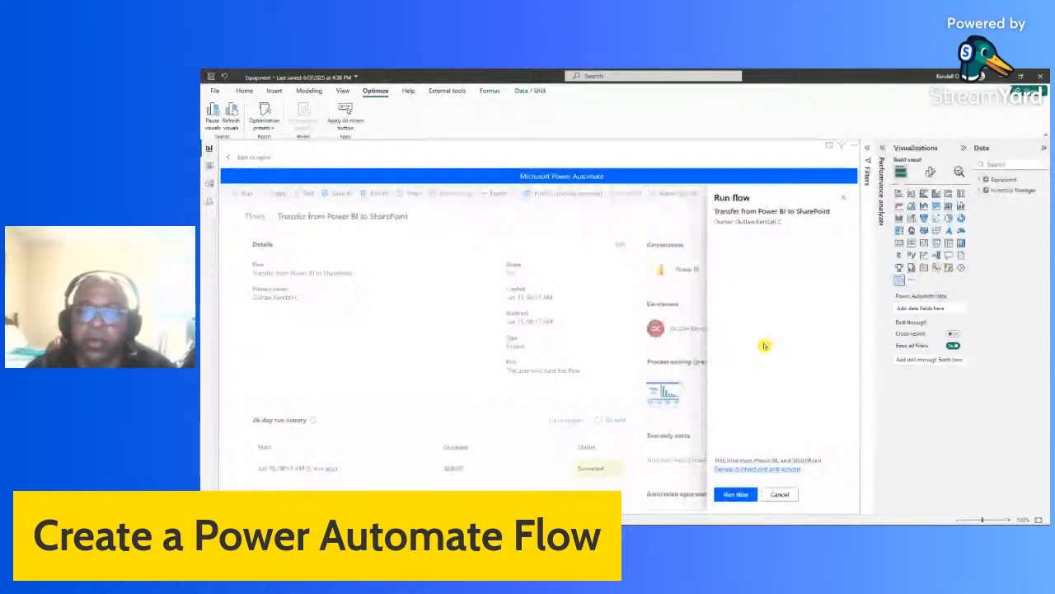
{"action": "left_click", "coordinate": [731, 489]}
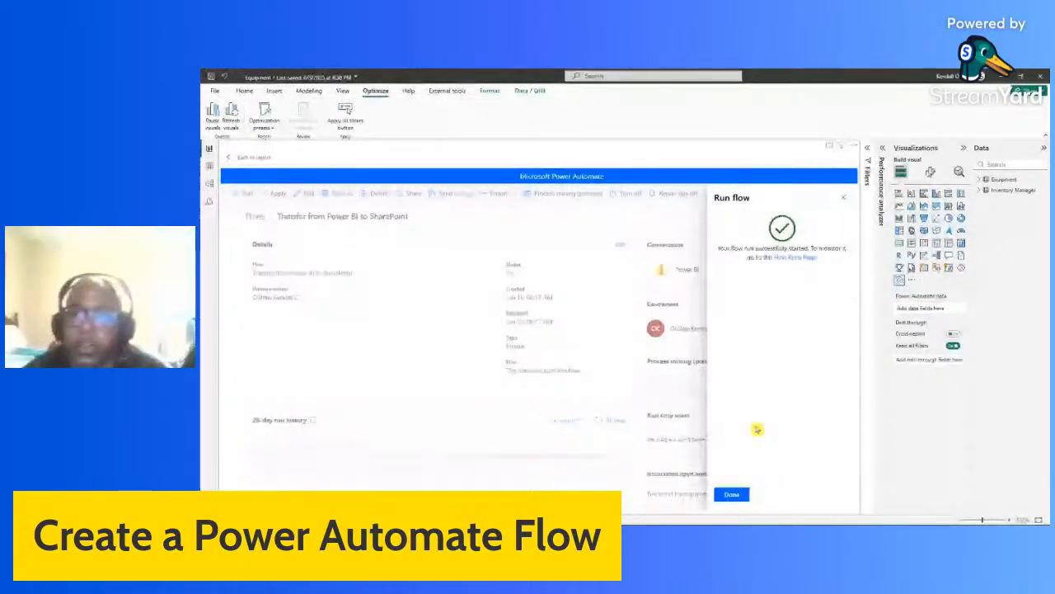
{"action": "left_click", "coordinate": [734, 493]}
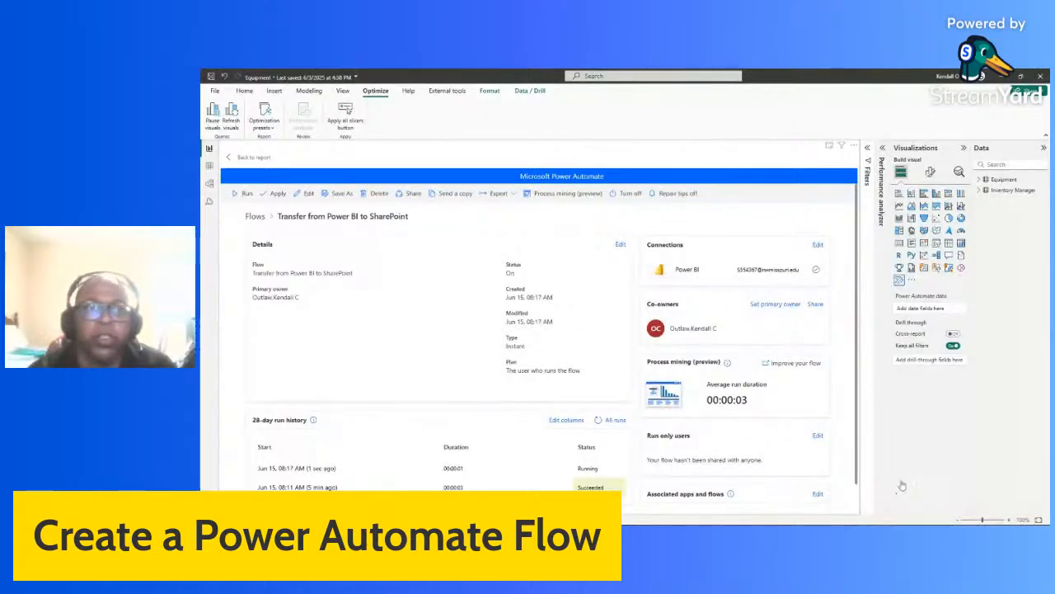
Step: Open the newest run from the flow's 28-day run history
{"action": "left_click", "coordinate": [819, 434]}
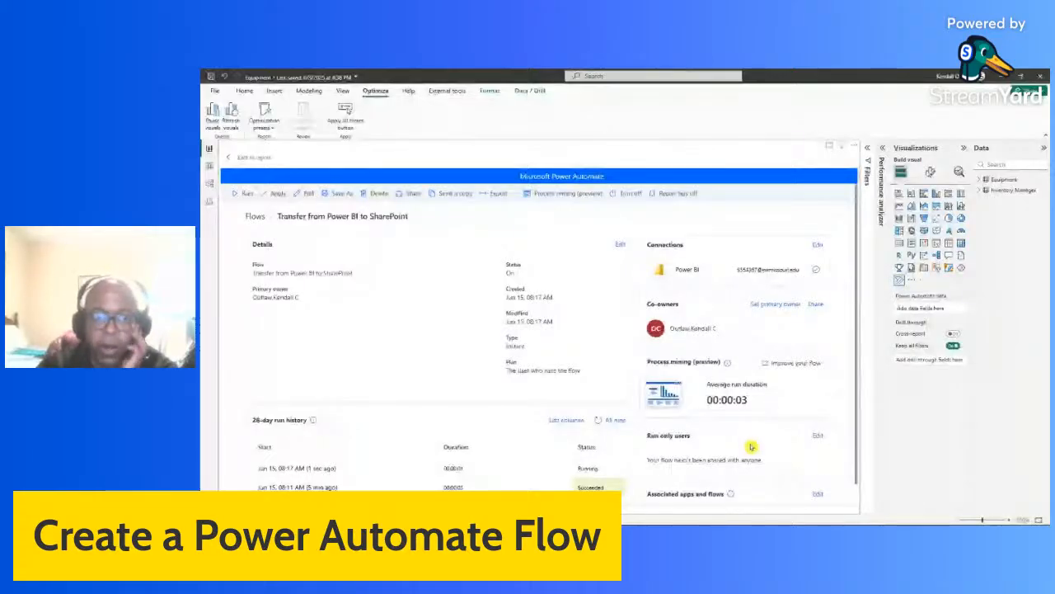
{"action": "left_click", "coordinate": [301, 474]}
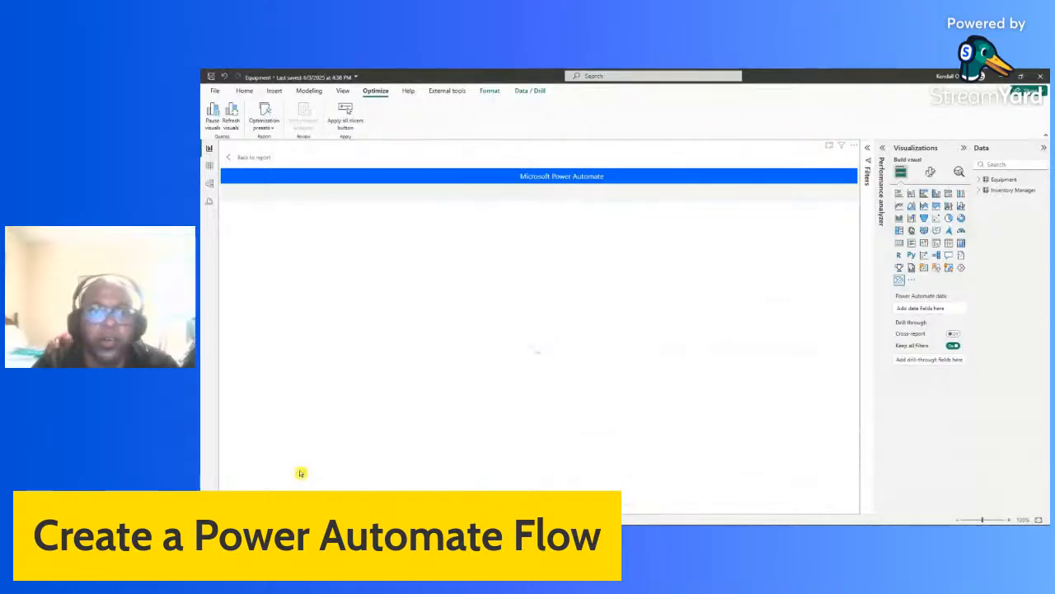
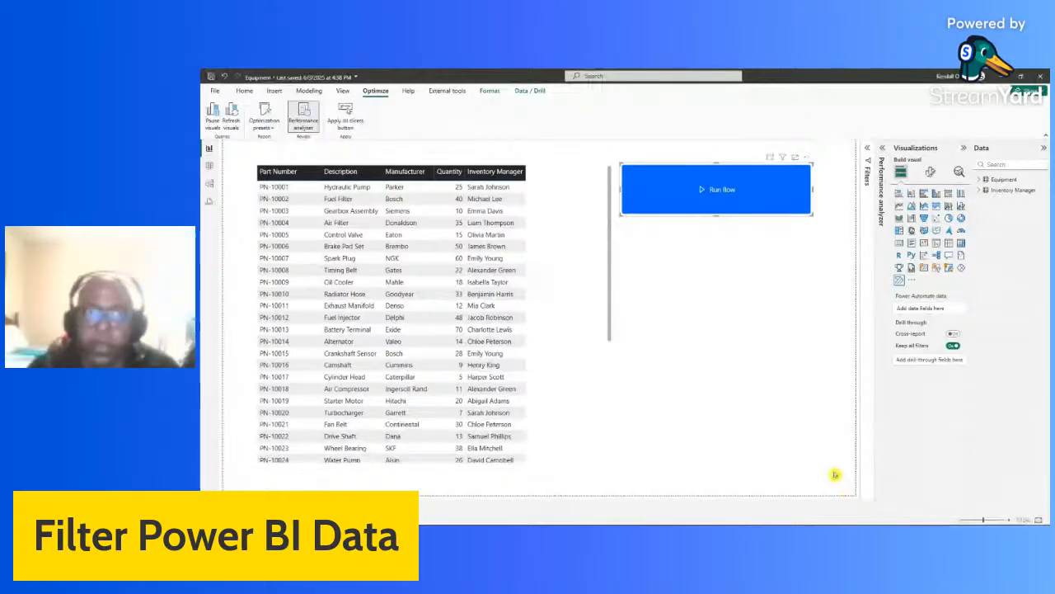
Step: Create a new measure in the Equipment table named Selected Inventory Manager and start its formula with SEL
{"action": "left_click", "coordinate": [739, 358]}
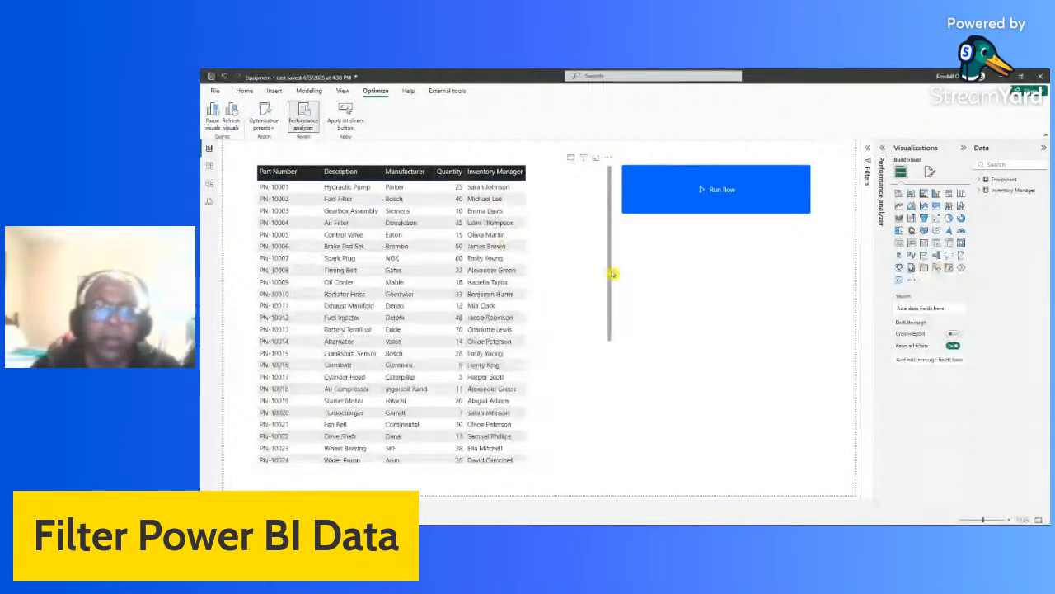
{"action": "left_click", "coordinate": [241, 91]}
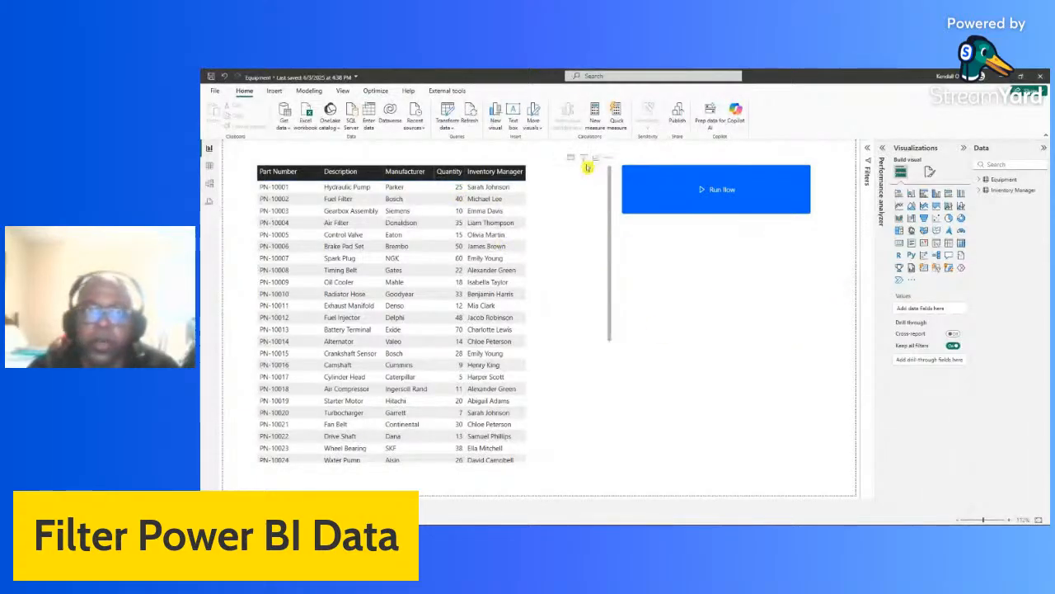
{"action": "left_click", "coordinate": [595, 116]}
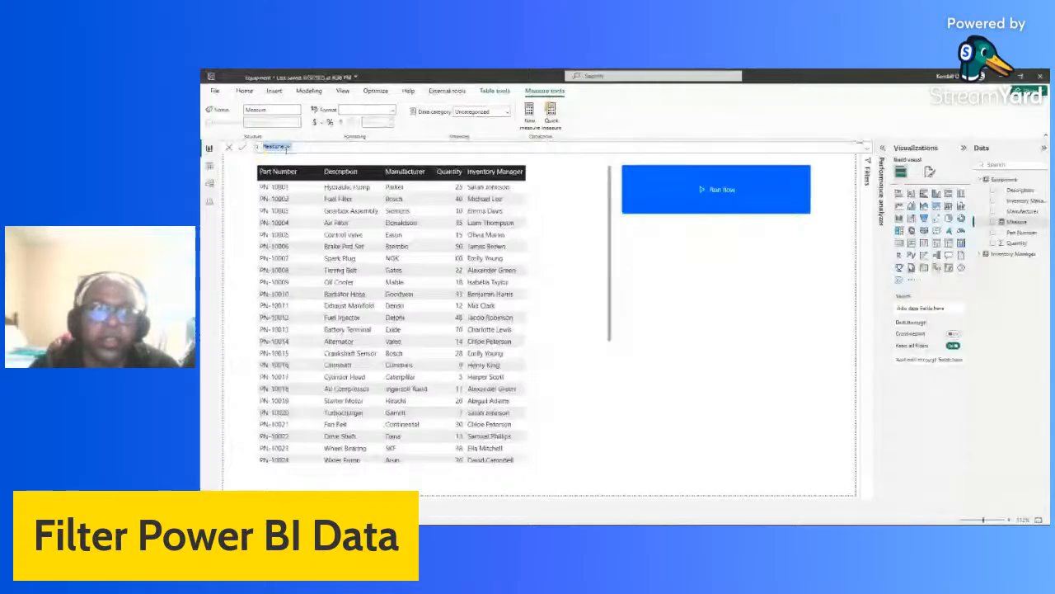
{"action": "left_click", "coordinate": [285, 148]}
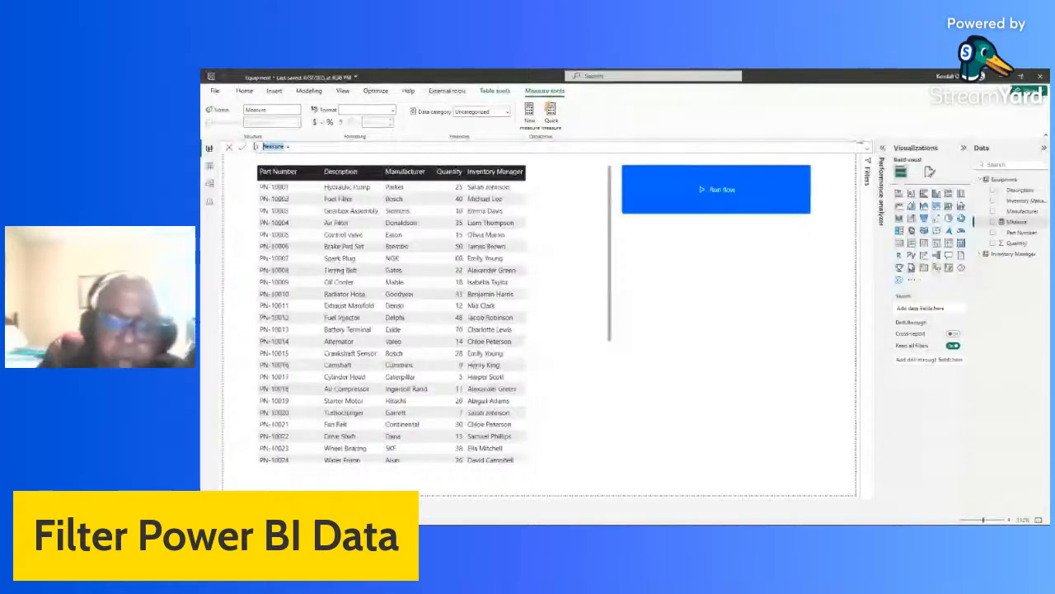
{"action": "double_click", "coordinate": [263, 146]}
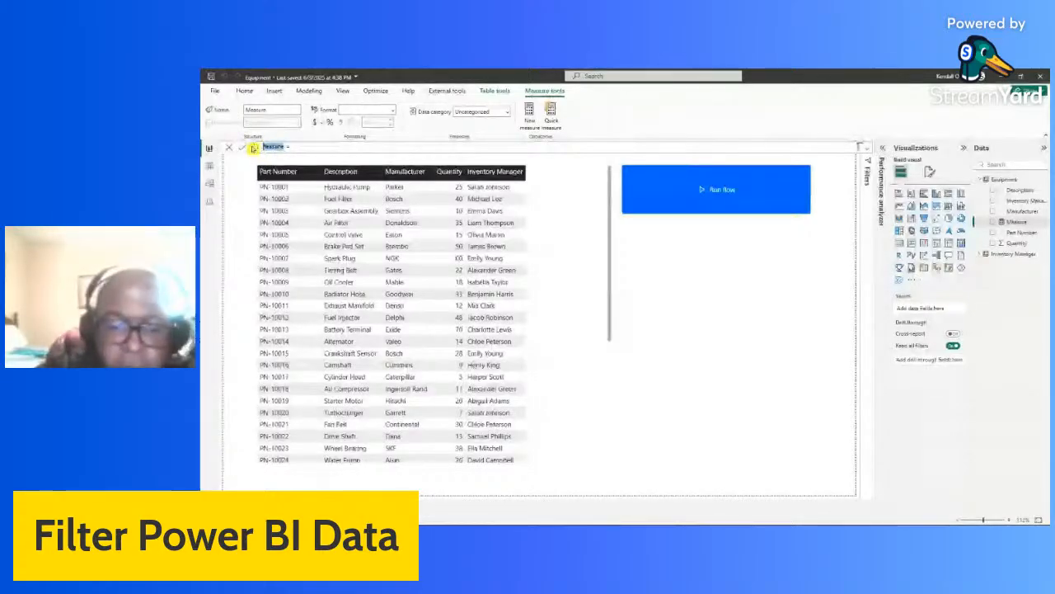
{"action": "type", "text": "selected"}
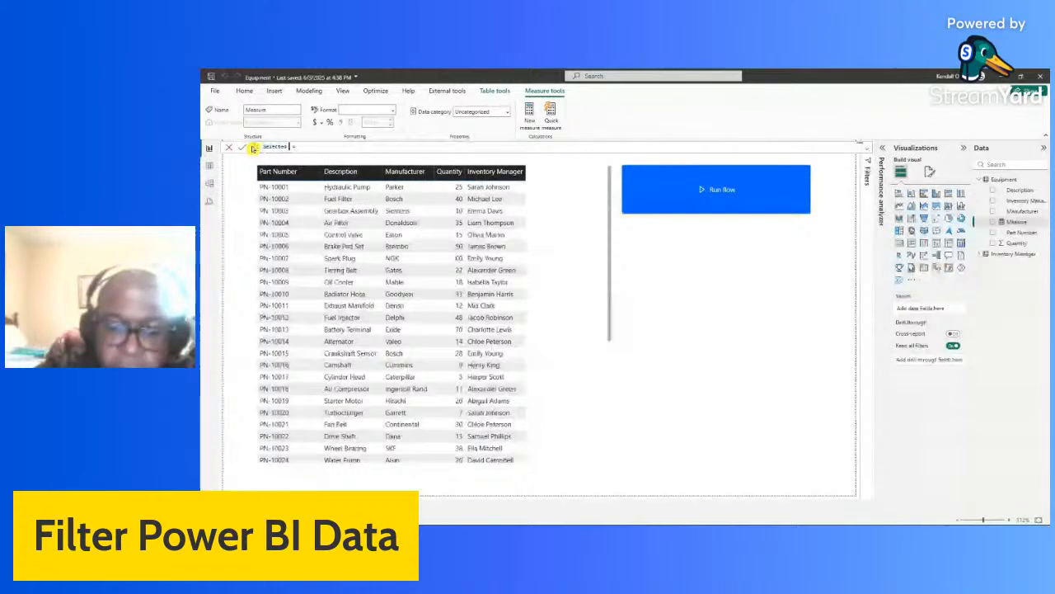
{"action": "type", "text": " Item"}
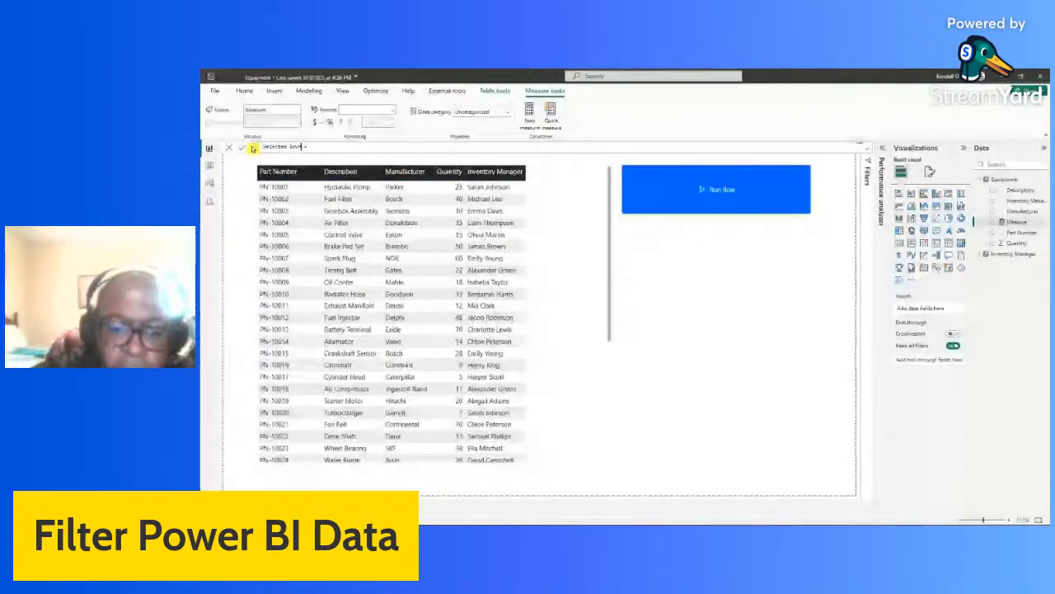
{"action": "type", "text": "ntory Manager"}
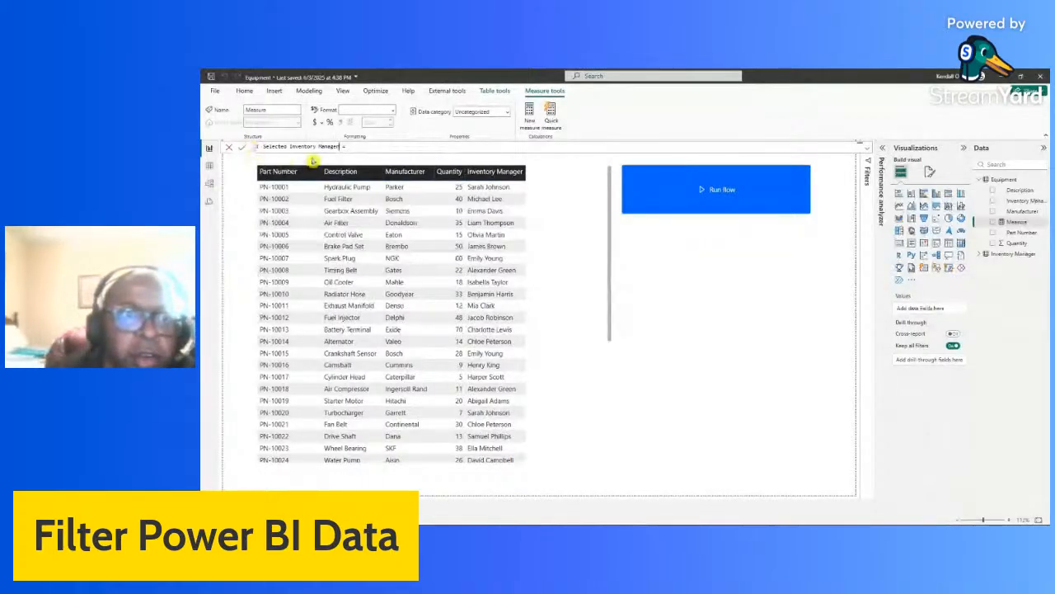
{"action": "left_click", "coordinate": [356, 146]}
{"action": "type", "text": "S"}
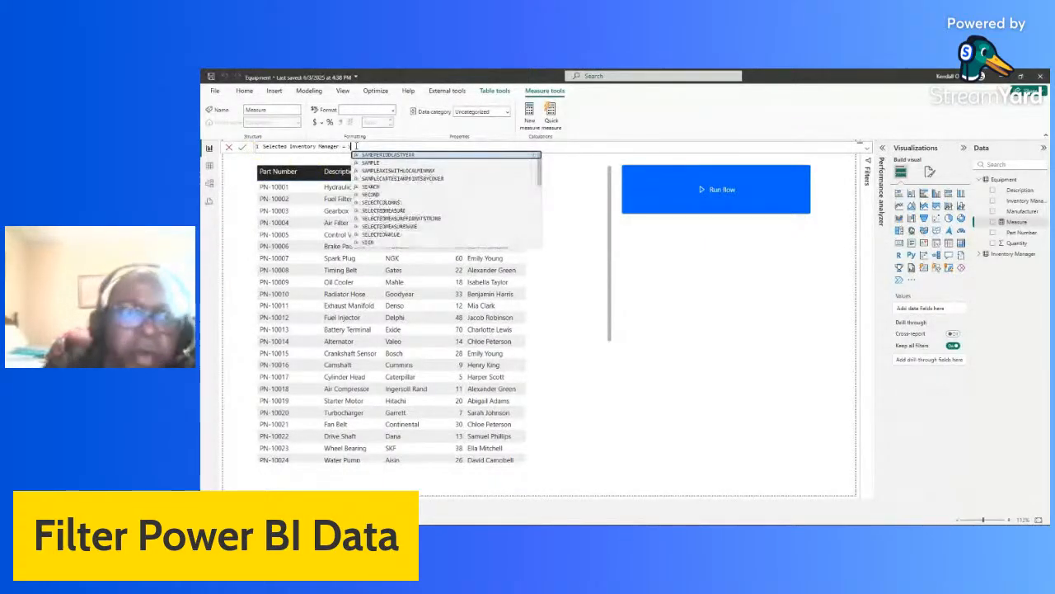
{"action": "type", "text": "EL"}
{"action": "left_click", "coordinate": [424, 179]}
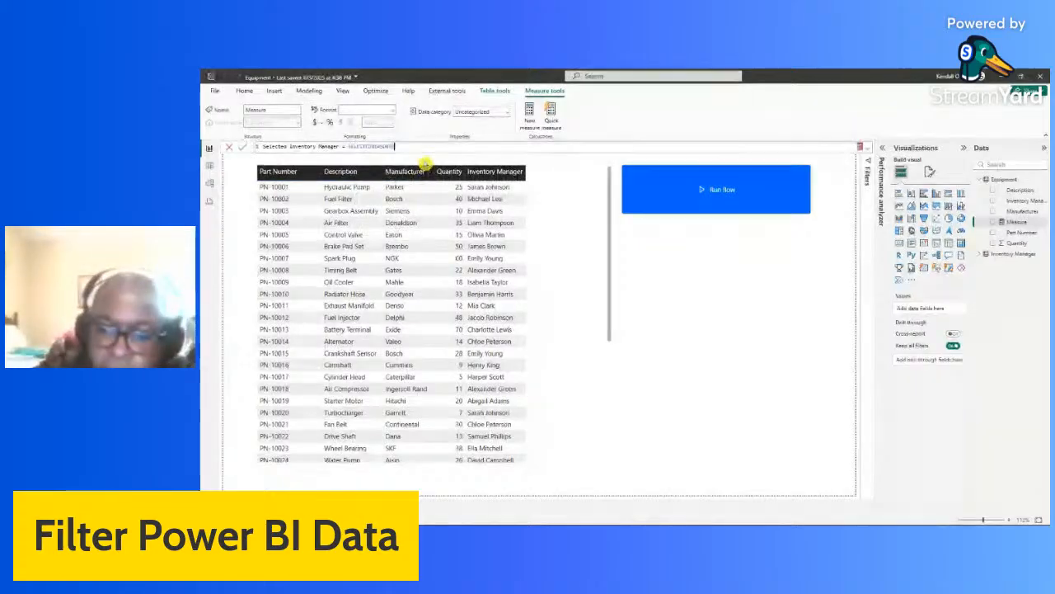
{"action": "type", "text": ")"}
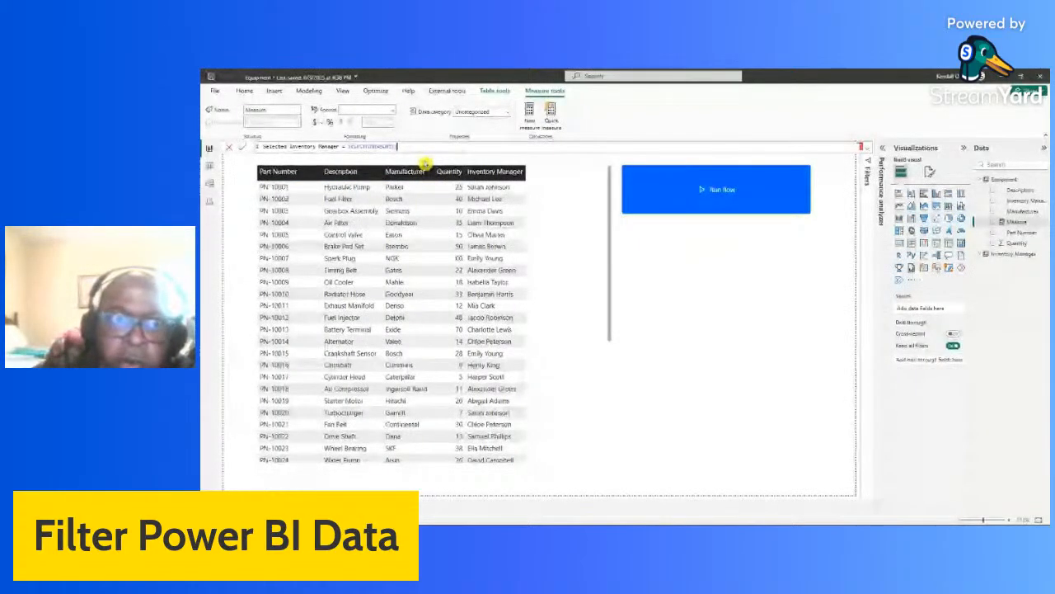
{"action": "key", "text": "BackSpace"}
{"action": "key", "text": "BackSpace"}
{"action": "key", "text": "BackSpace"}
{"action": "key", "text": "BackSpace"}
{"action": "key", "text": "BackSpace"}
{"action": "key", "text": "BackSpace"}
{"action": "key", "text": "BackSpace"}
{"action": "key", "text": "BackSpace"}
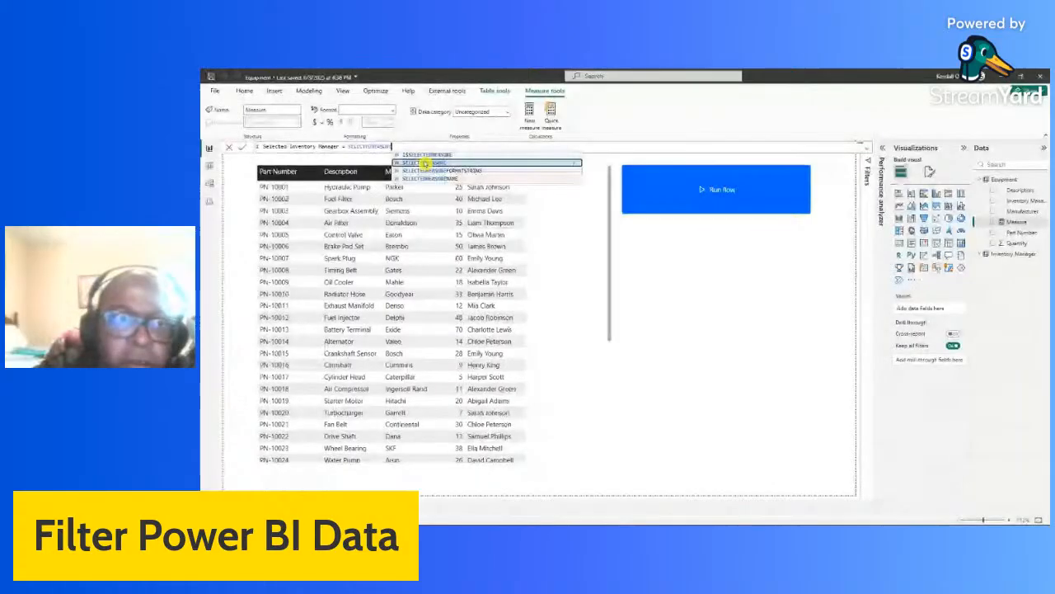
{"action": "key", "text": "BackSpace"}
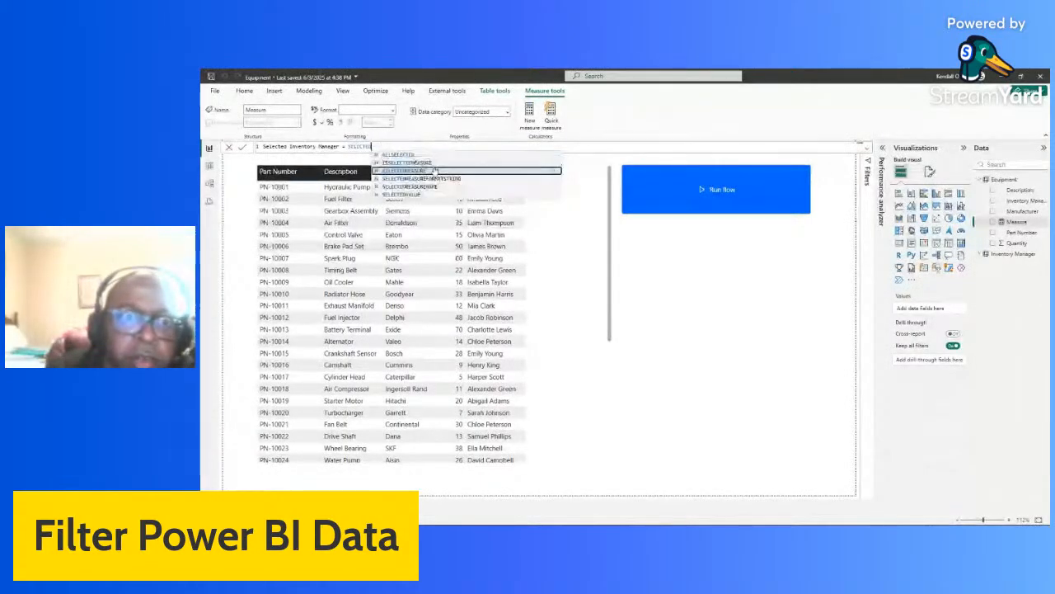
Step: Complete the measure's formula as SELECTEDVALUE(Equipment[Inventory Manager]) and commit it
{"action": "left_click", "coordinate": [432, 196]}
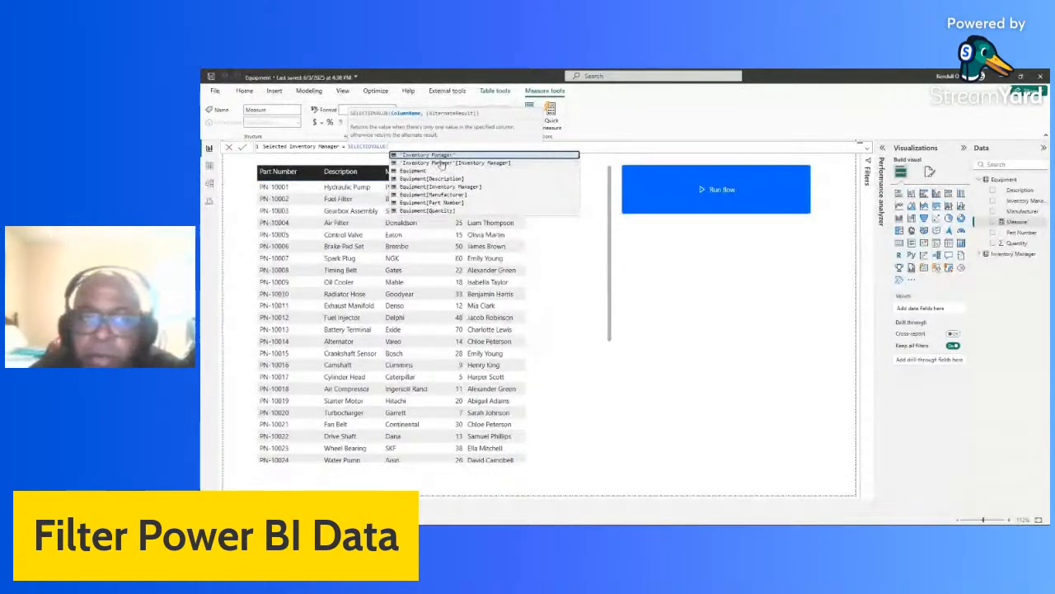
{"action": "left_click", "coordinate": [460, 186]}
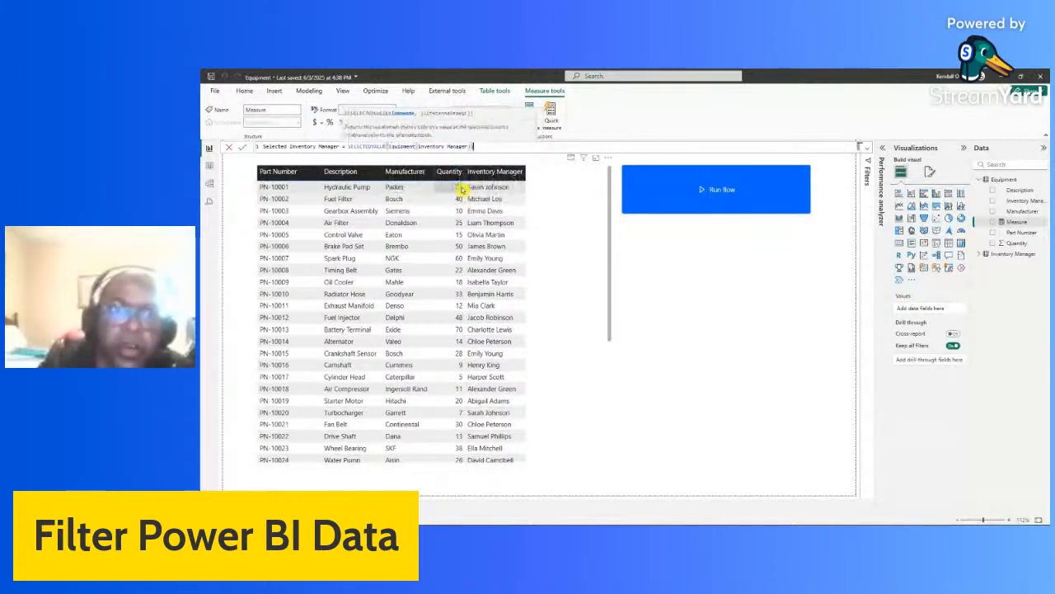
{"action": "type", "text": ")"}
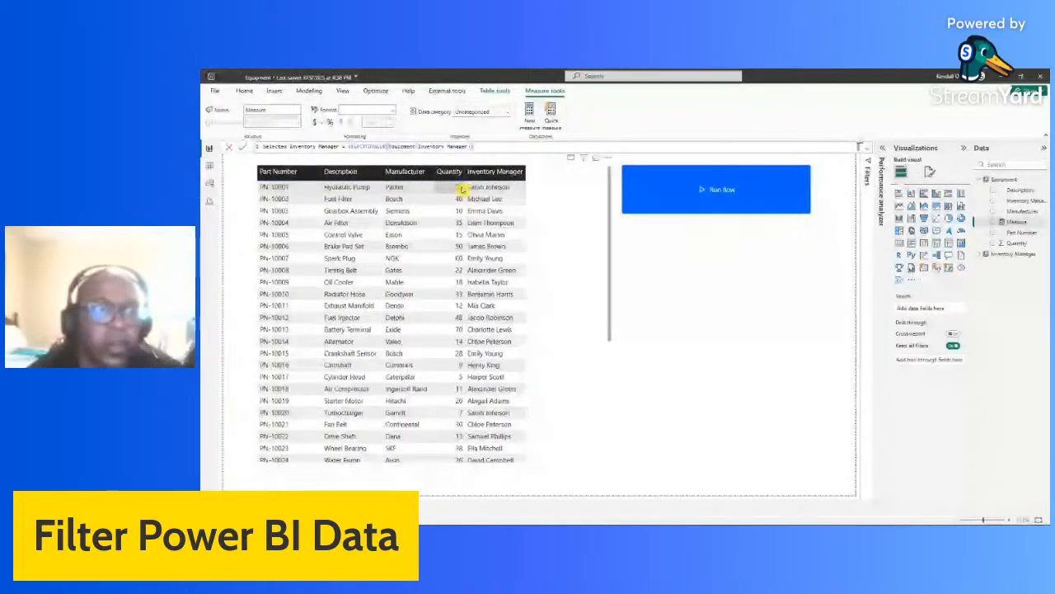
{"action": "key", "text": "Return"}
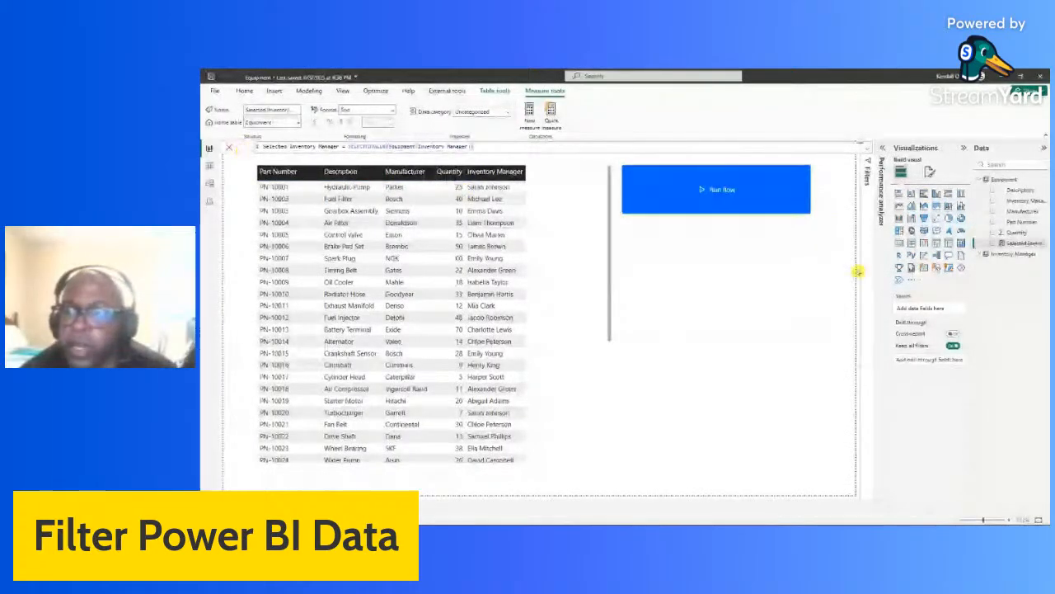
Step: Add a small card visual below the Run flow button and have it show the Selected Inventory Manager measure
{"action": "left_click", "coordinate": [776, 312]}
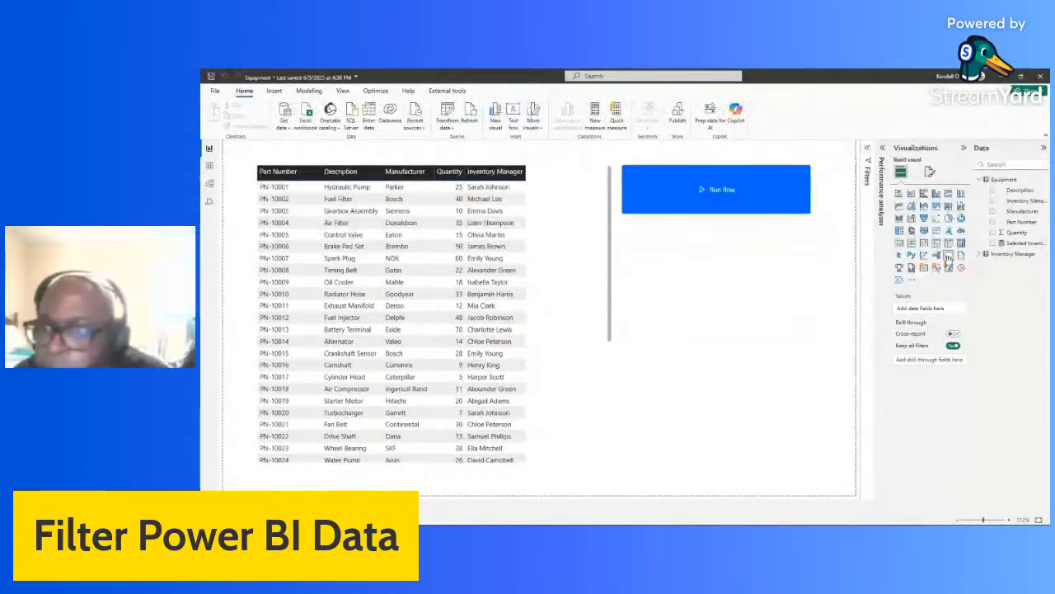
{"action": "left_click_drag", "start_coordinate": [899, 242], "coordinate": [761, 314]}
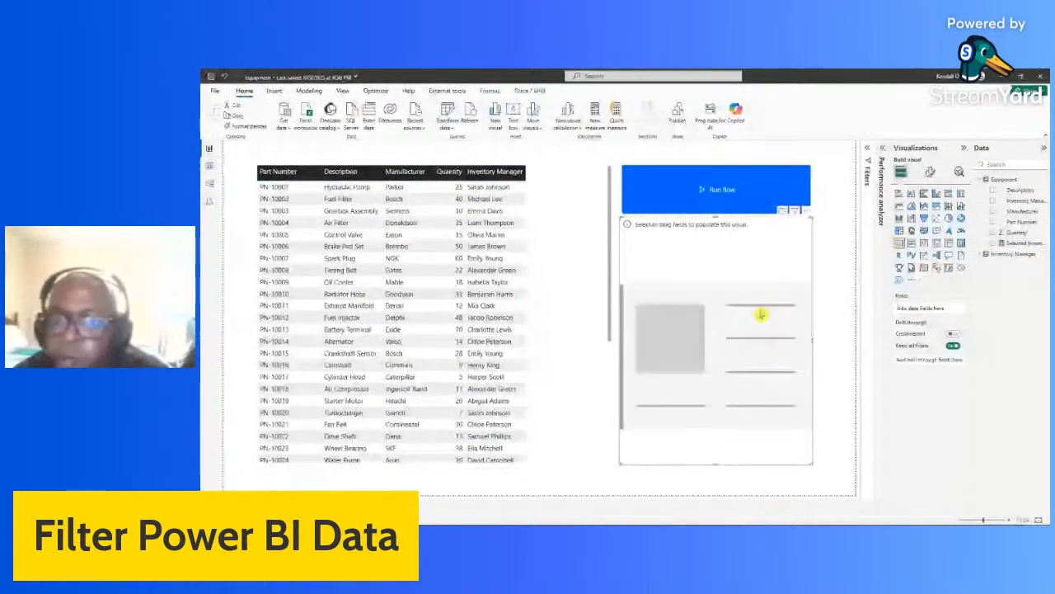
{"action": "left_click_drag", "start_coordinate": [813, 466], "coordinate": [796, 359]}
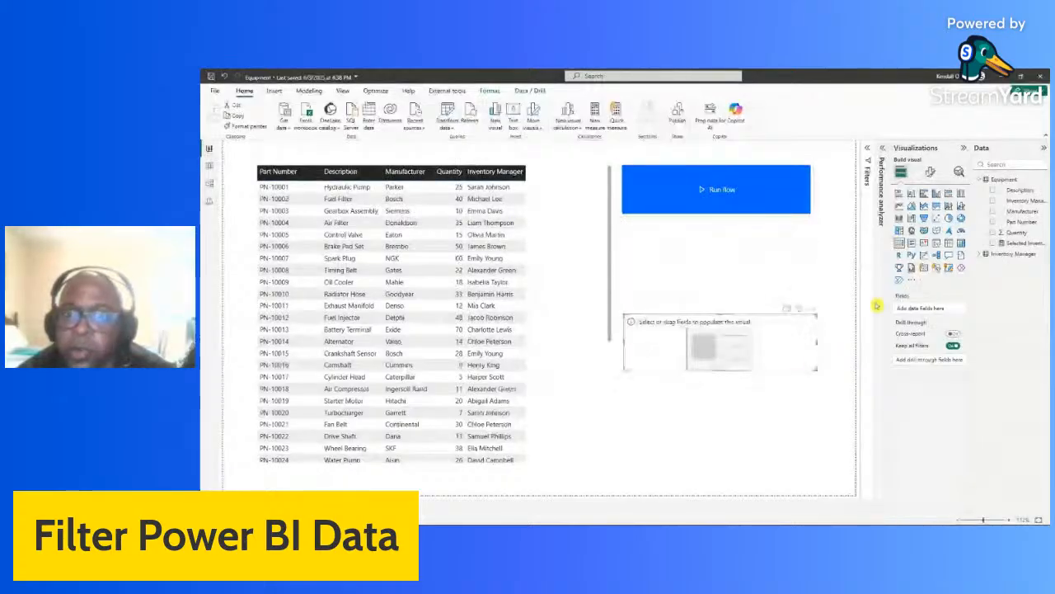
{"action": "left_click", "coordinate": [993, 243]}
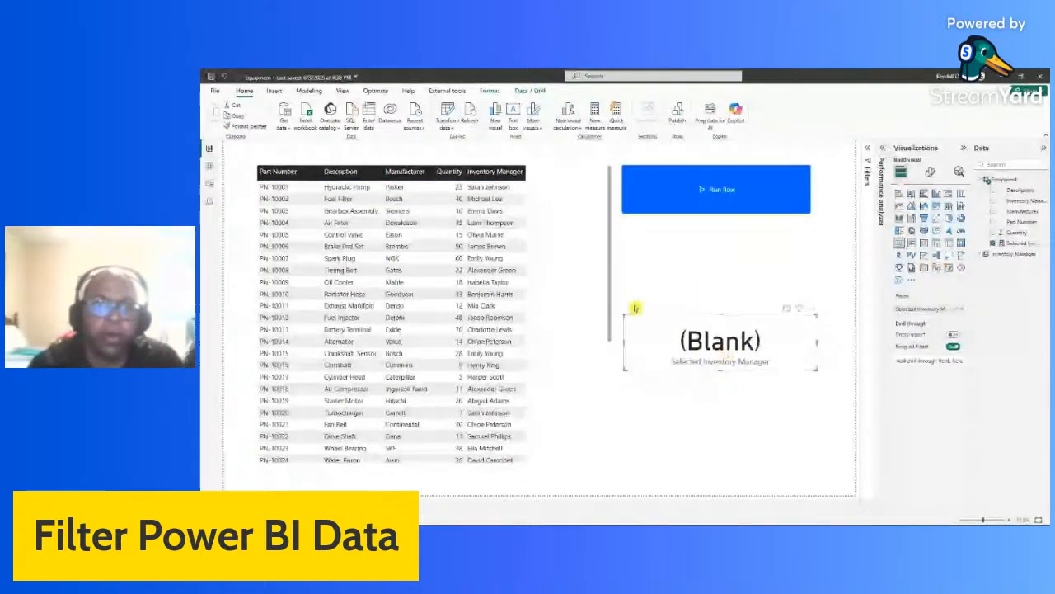
Step: Test the card by selecting the PN-10007, PN-10012 and PN-10016 rows, clearing the selection, and selecting PN-10005
{"action": "left_click", "coordinate": [508, 261]}
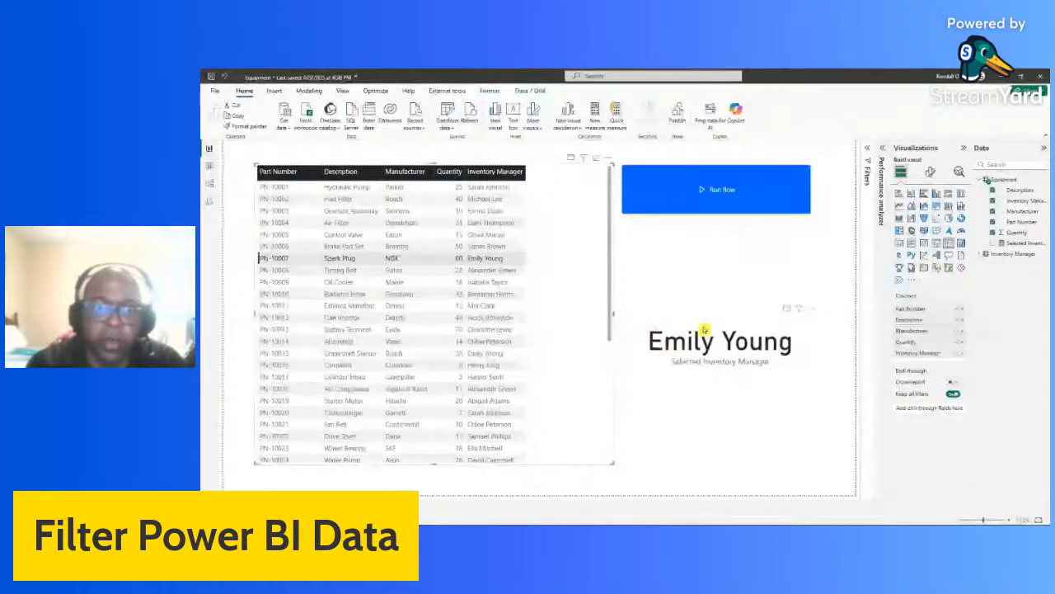
{"action": "left_click", "coordinate": [531, 321]}
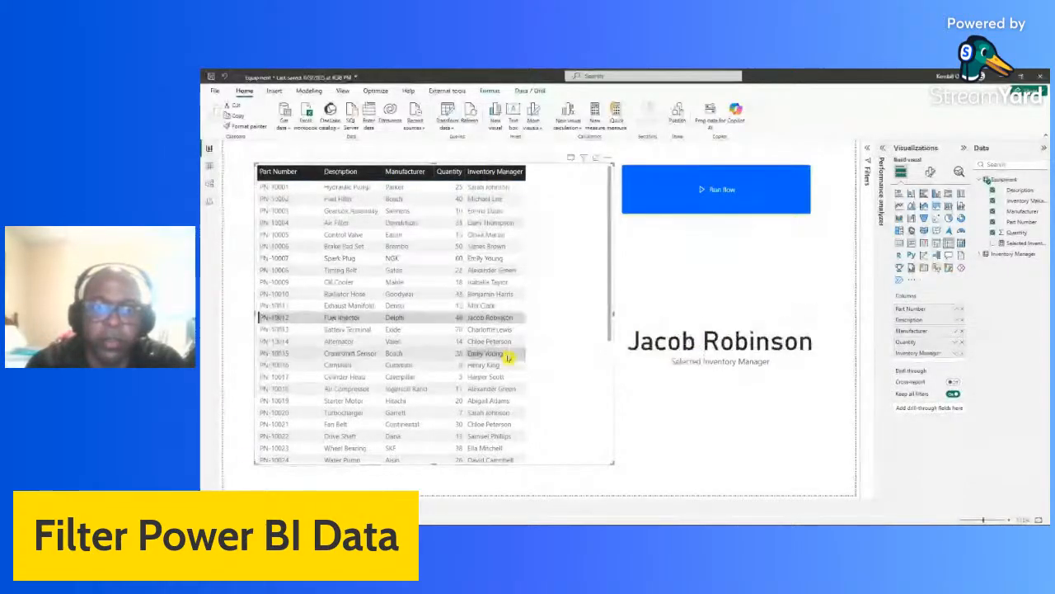
{"action": "left_click", "coordinate": [501, 364]}
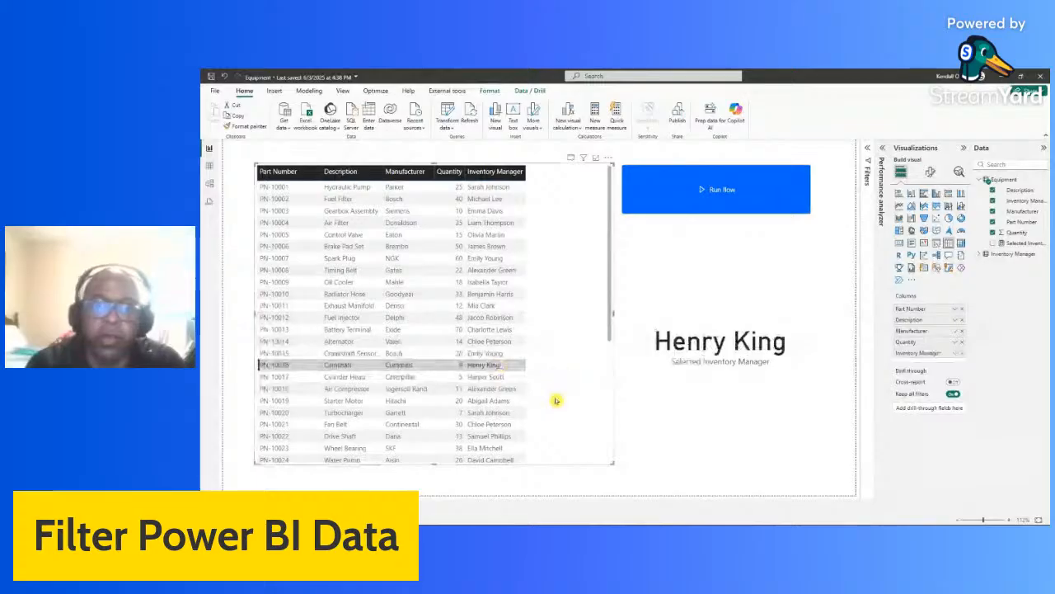
{"action": "left_click", "coordinate": [509, 365]}
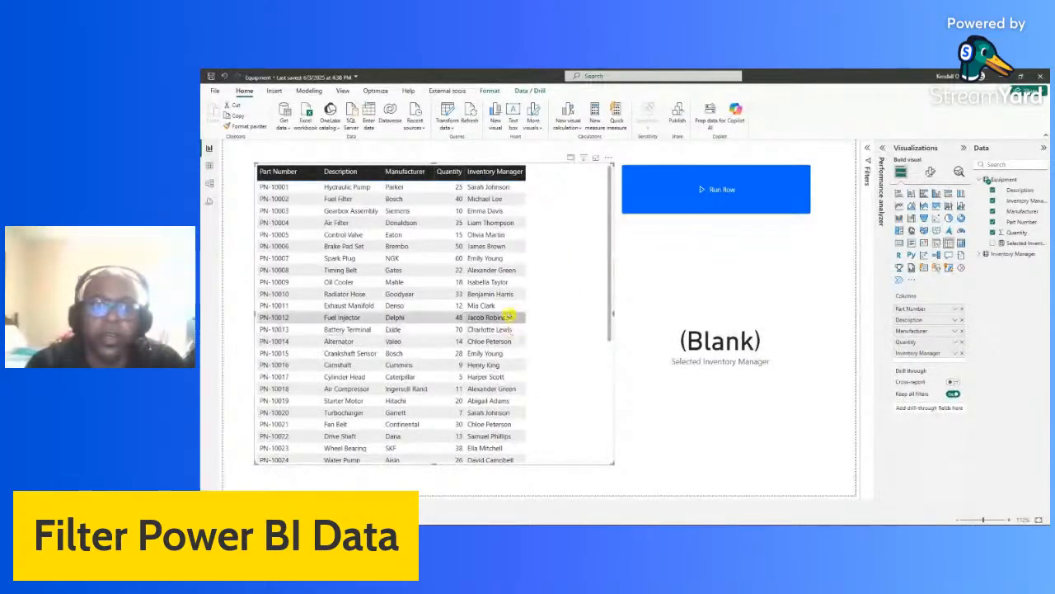
{"action": "left_click", "coordinate": [493, 236]}
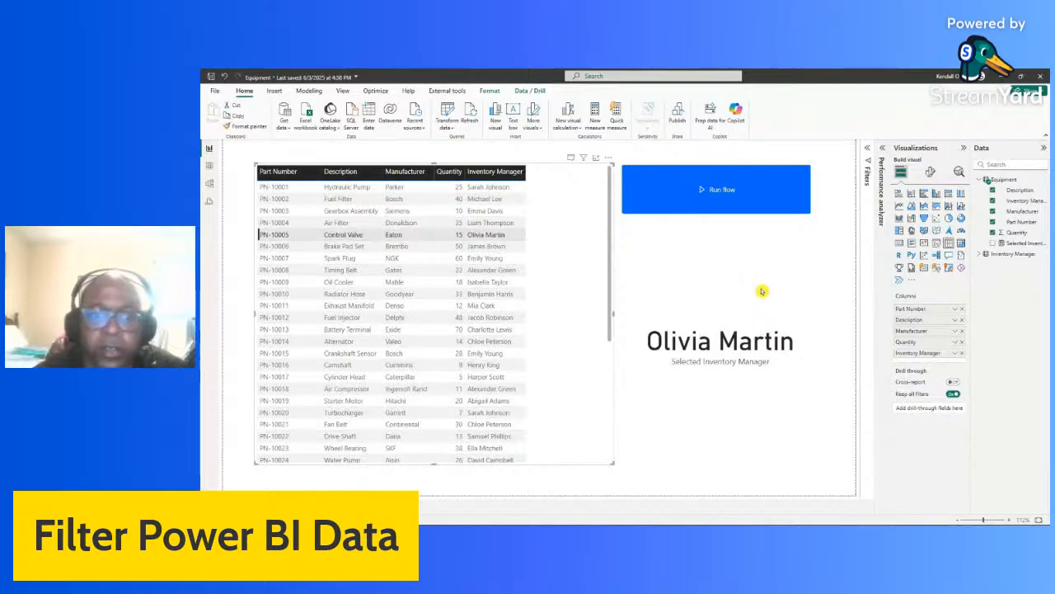
Step: Open the Run flow button's Power Automate editor to view its list of flows
{"action": "left_click", "coordinate": [683, 407]}
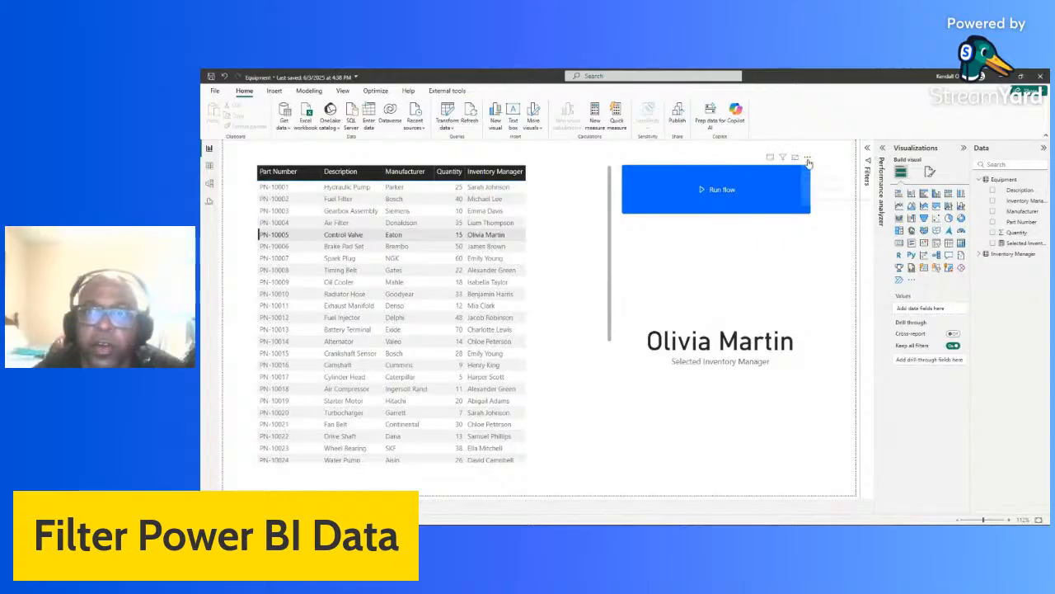
{"action": "left_click", "coordinate": [805, 159]}
{"action": "left_click", "coordinate": [837, 170]}
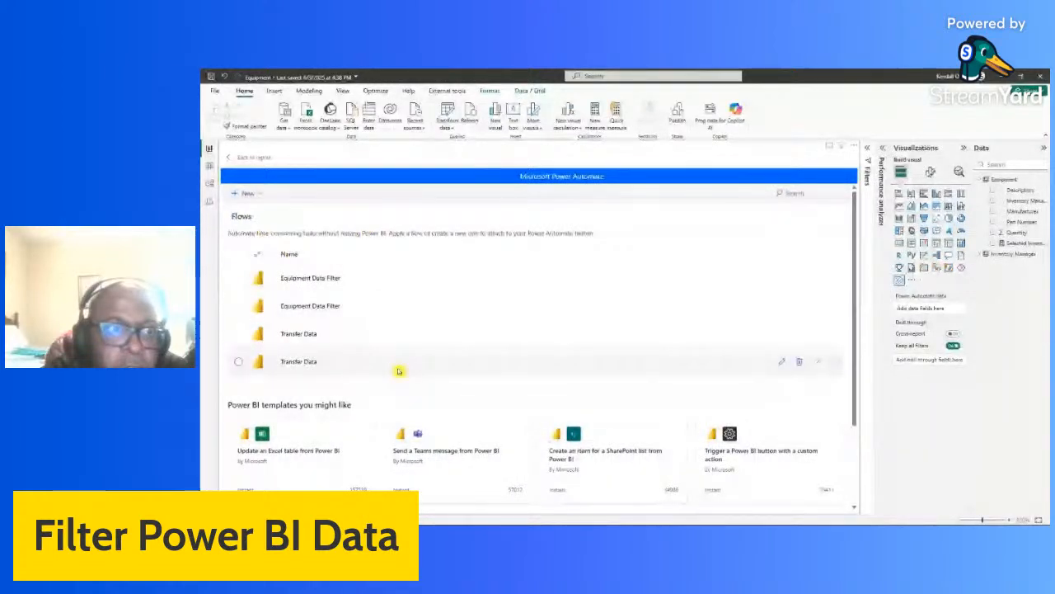
Step: Return from the flow list to the report page and save the report
{"action": "left_click", "coordinate": [252, 157]}
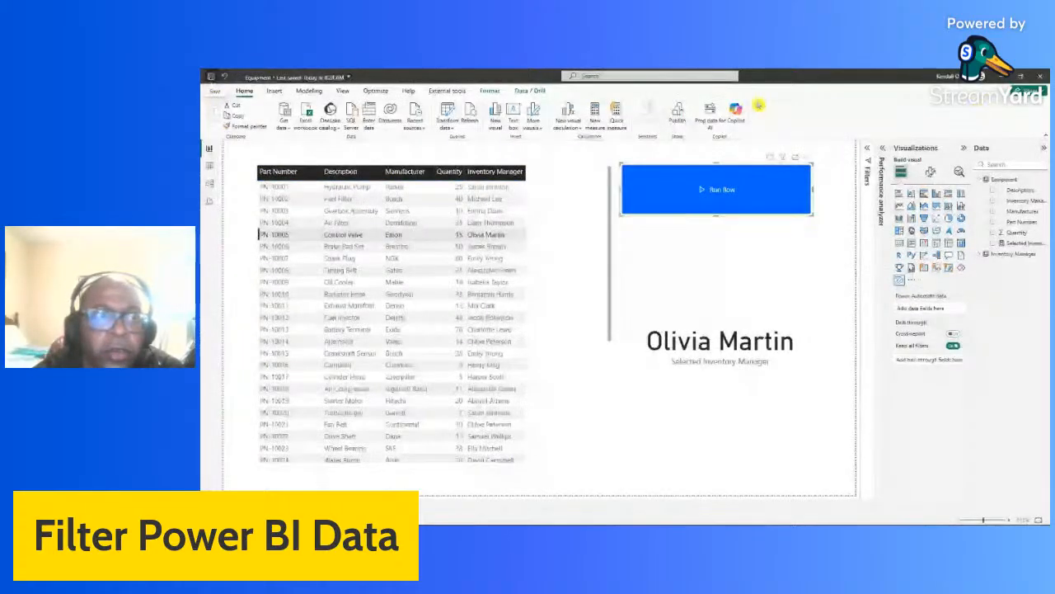
{"action": "left_click", "coordinate": [214, 90]}
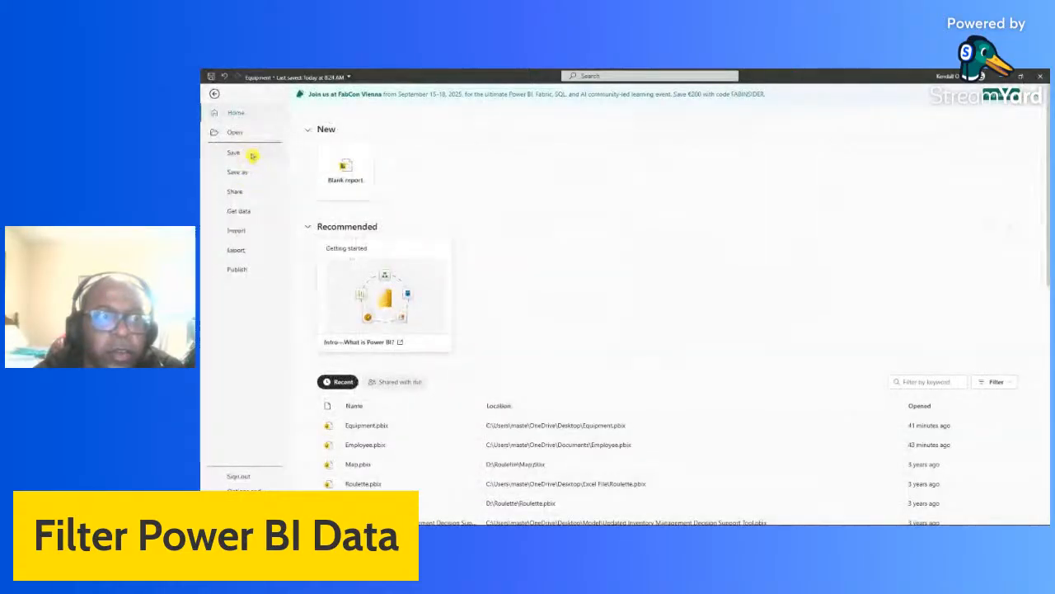
{"action": "left_click", "coordinate": [252, 153]}
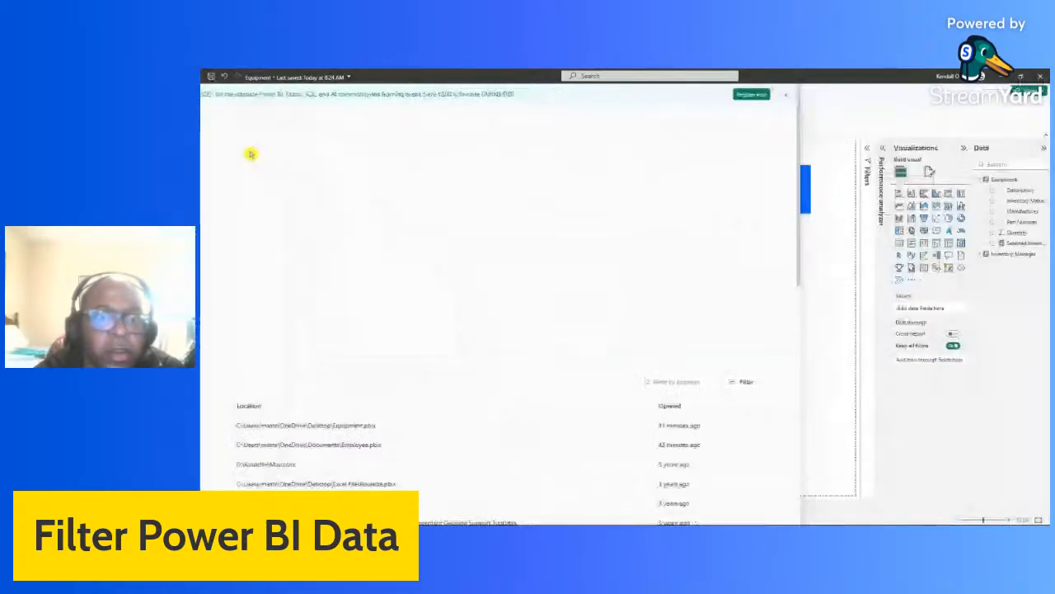
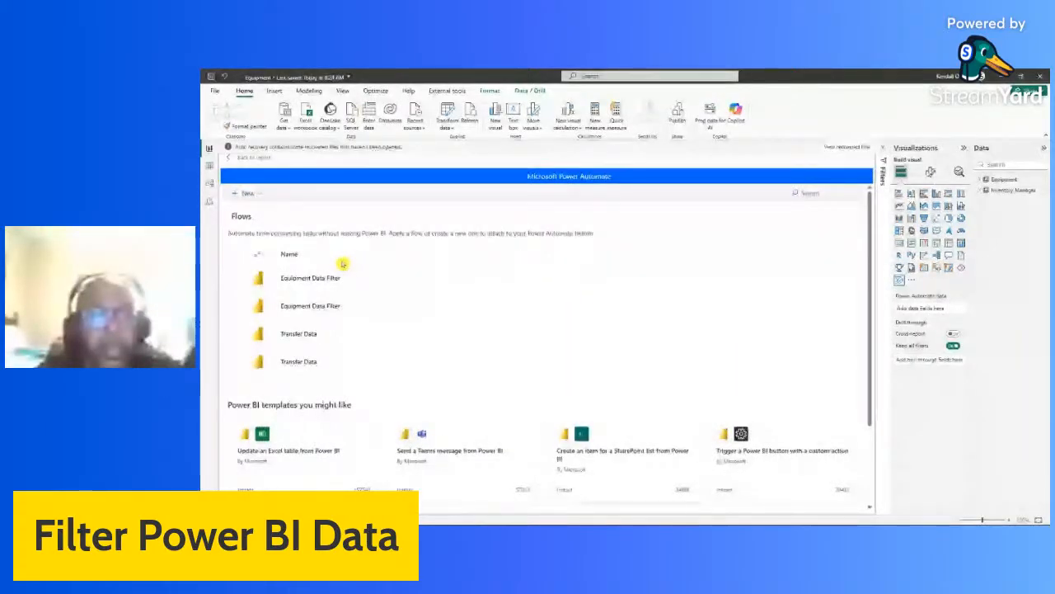
{"action": "left_click", "coordinate": [249, 194]}
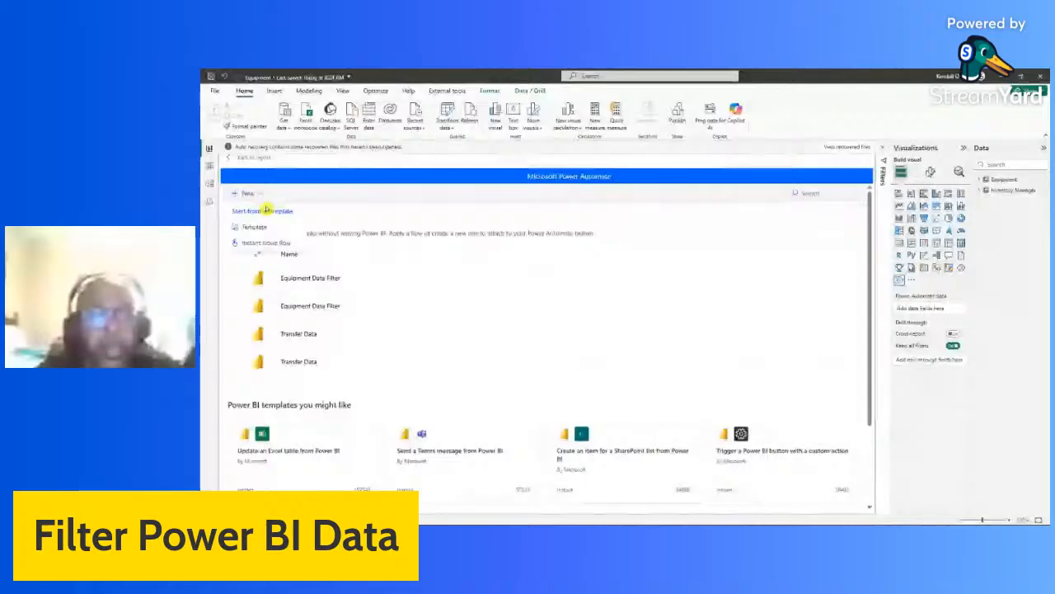
{"action": "left_click", "coordinate": [270, 242]}
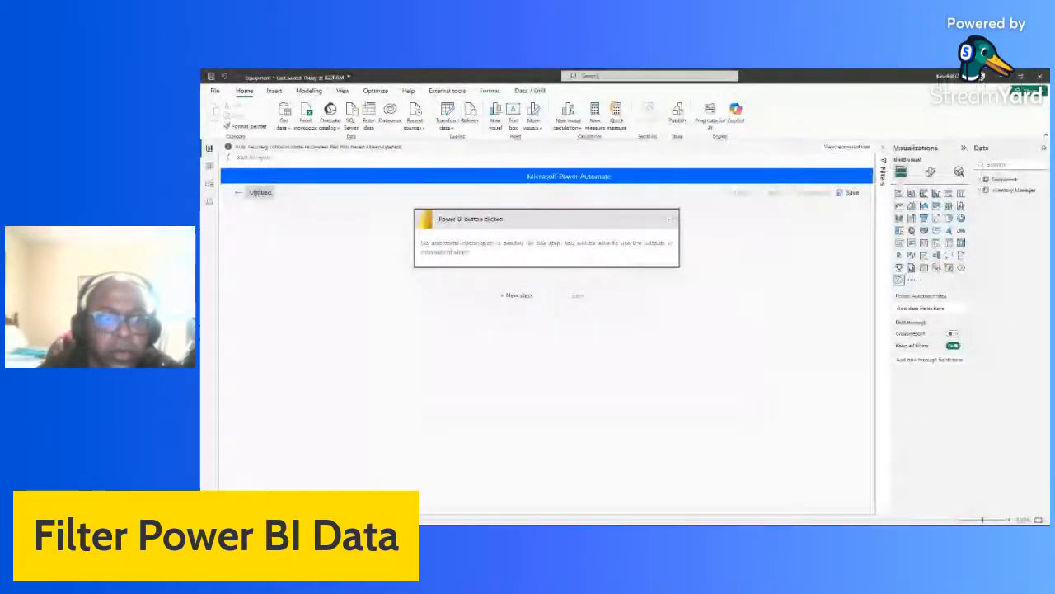
{"action": "left_click", "coordinate": [238, 193]}
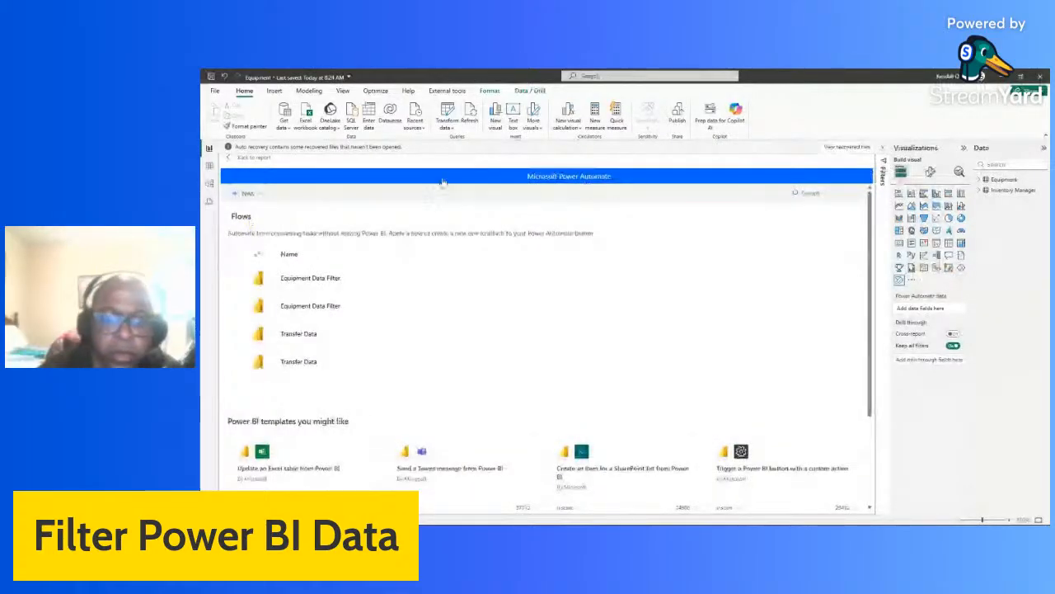
Step: Search the list of flows for "power bi" and clear the search
{"action": "left_click", "coordinate": [815, 190]}
{"action": "type", "text": "po"}
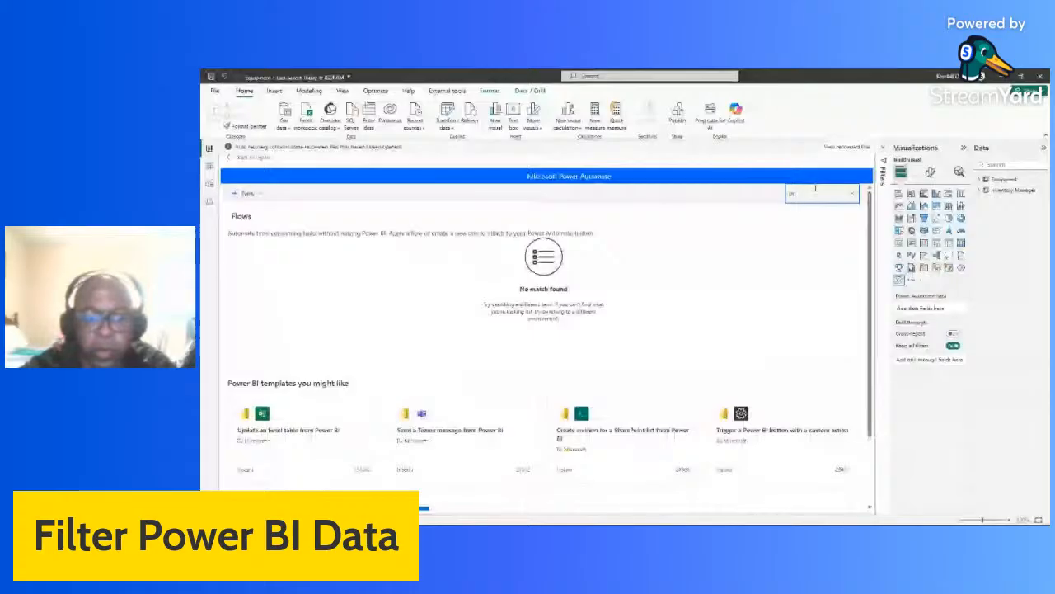
{"action": "type", "text": "wer"}
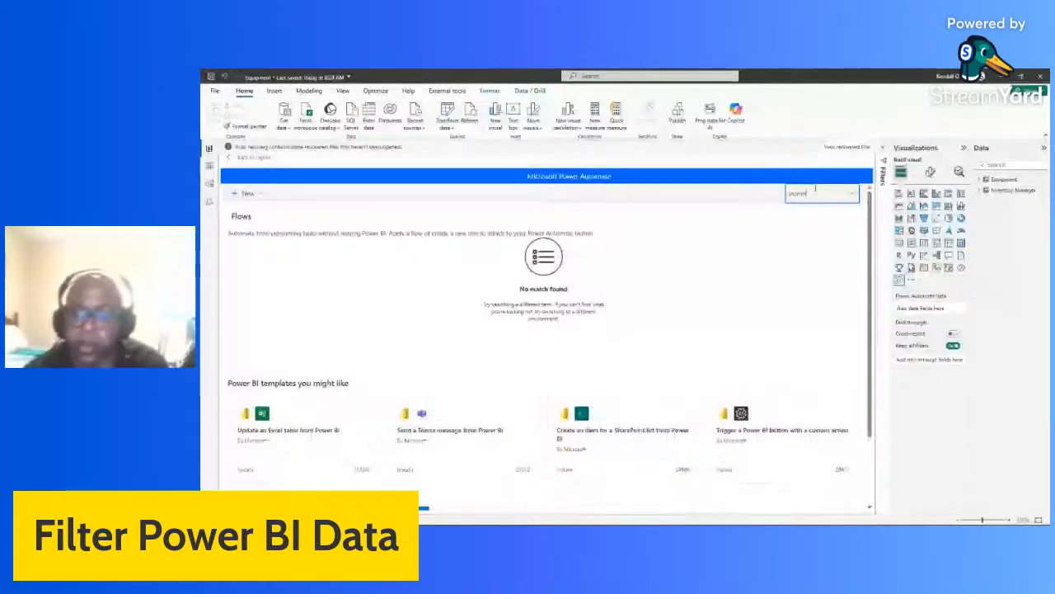
{"action": "type", "text": " bi"}
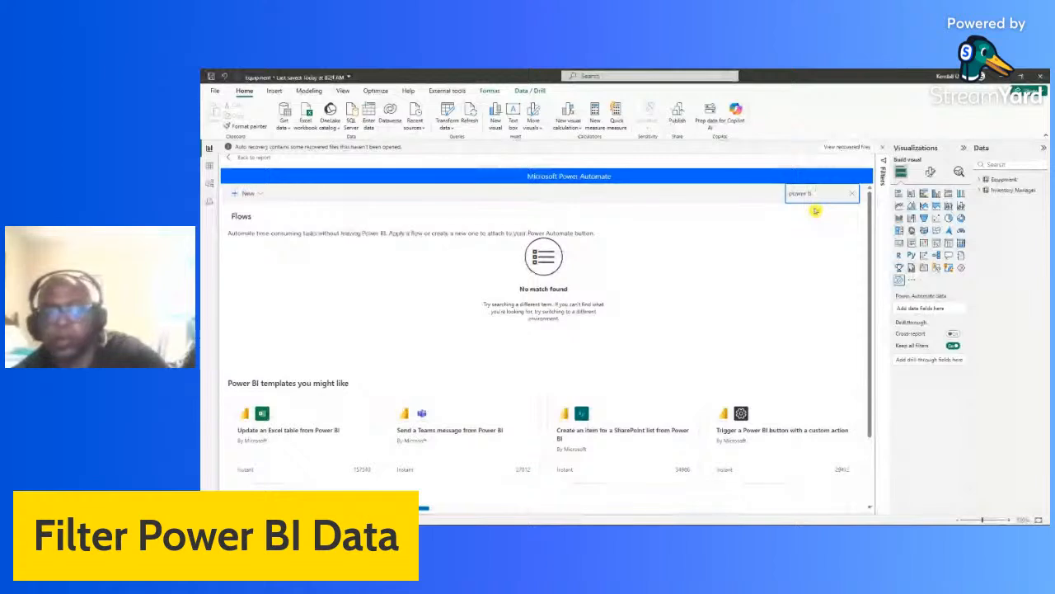
{"action": "key", "text": "Escape"}
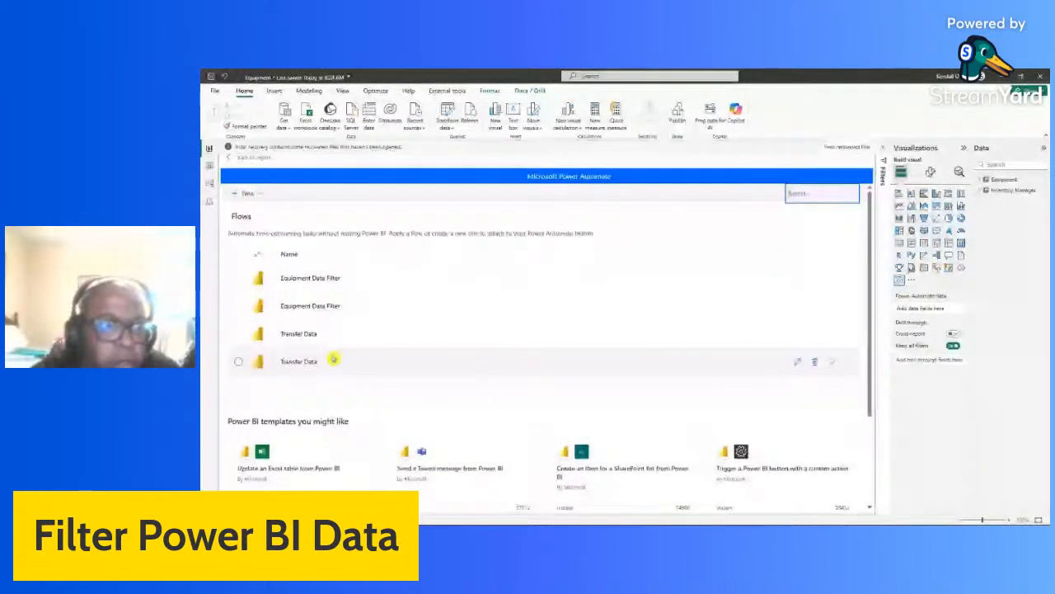
Step: Return to the report page and remove the Run flow button visual
{"action": "left_click", "coordinate": [230, 160]}
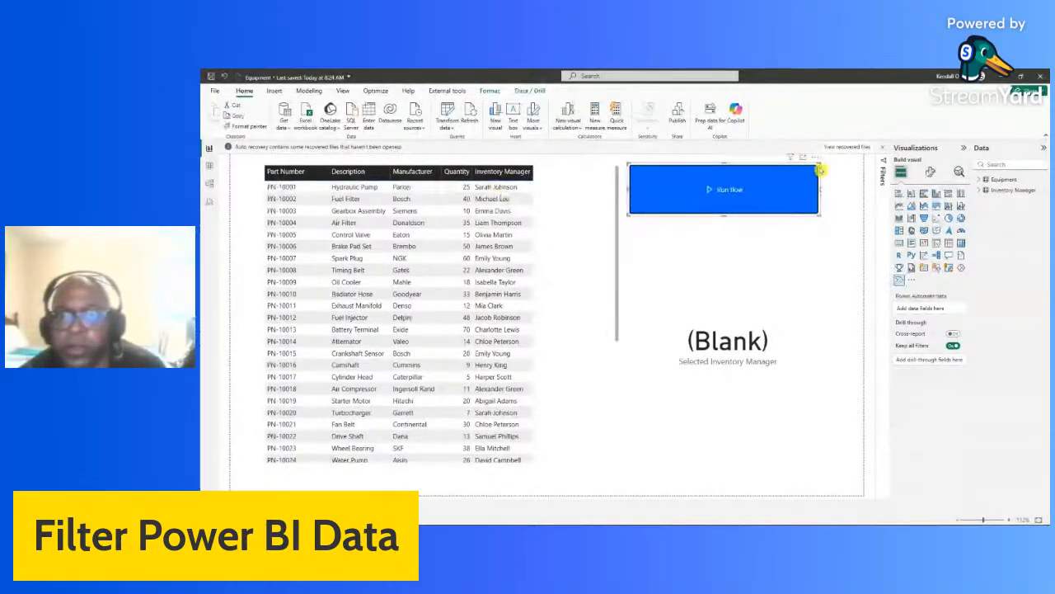
{"action": "left_click", "coordinate": [815, 159]}
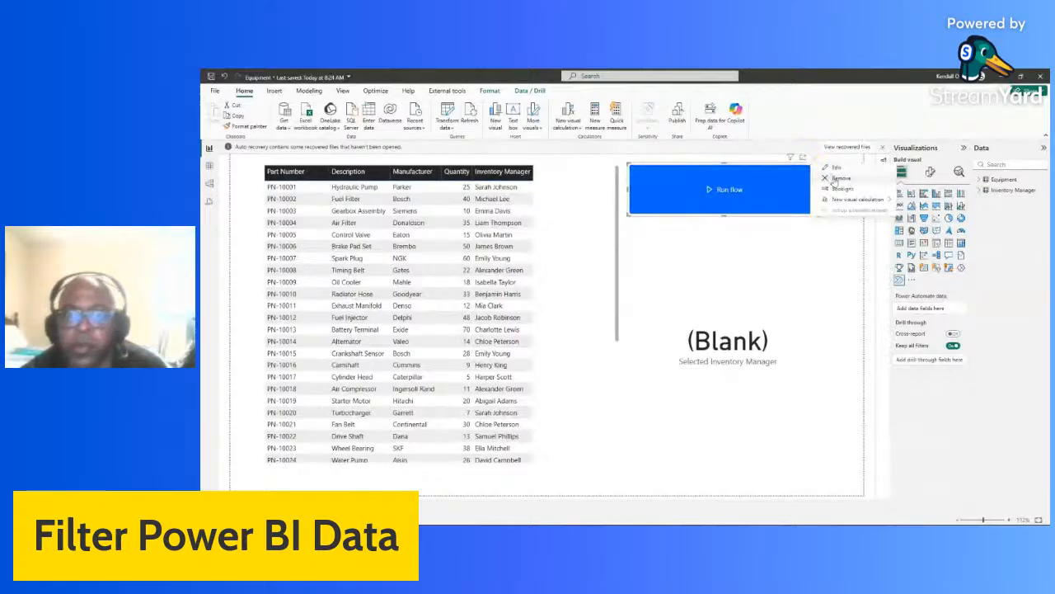
{"action": "left_click", "coordinate": [835, 180]}
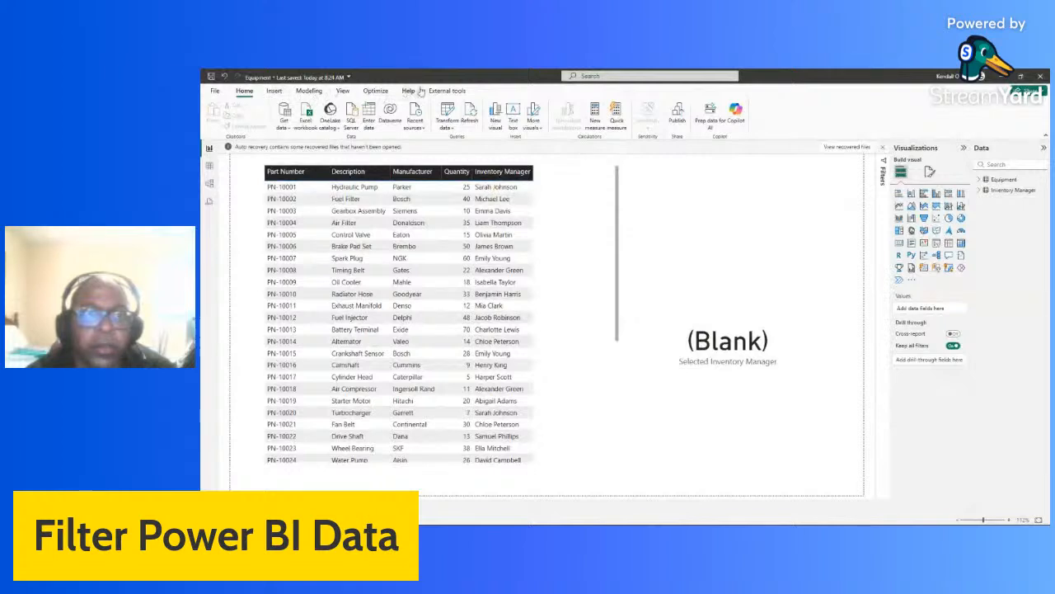
Step: Start recording with Performance analyzer and expand the Table visual's recorded entry
{"action": "left_click", "coordinate": [375, 91]}
{"action": "left_click", "coordinate": [303, 119]}
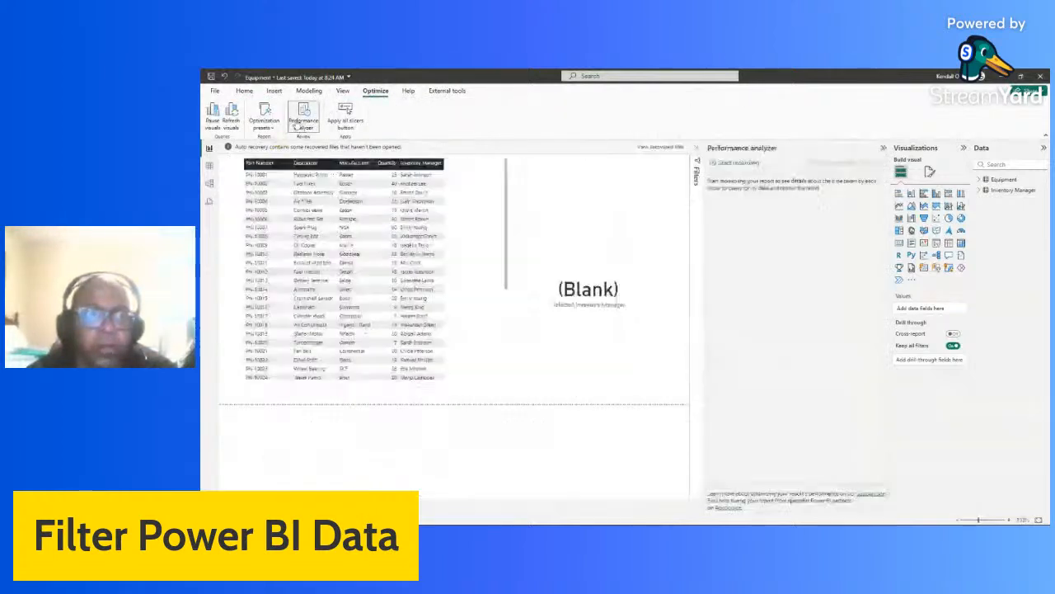
{"action": "left_click", "coordinate": [736, 163]}
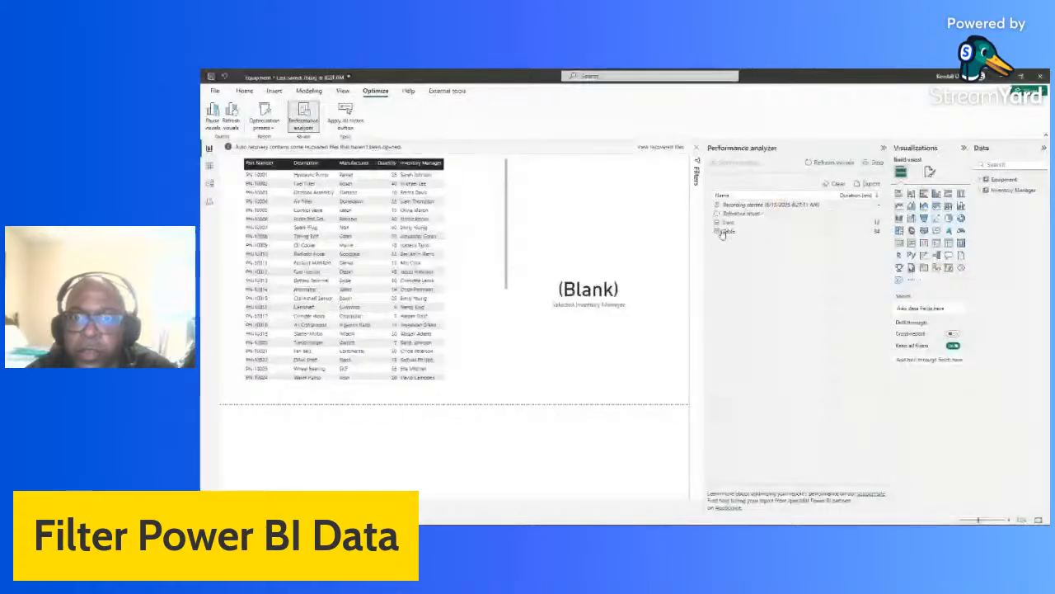
{"action": "left_click", "coordinate": [717, 232]}
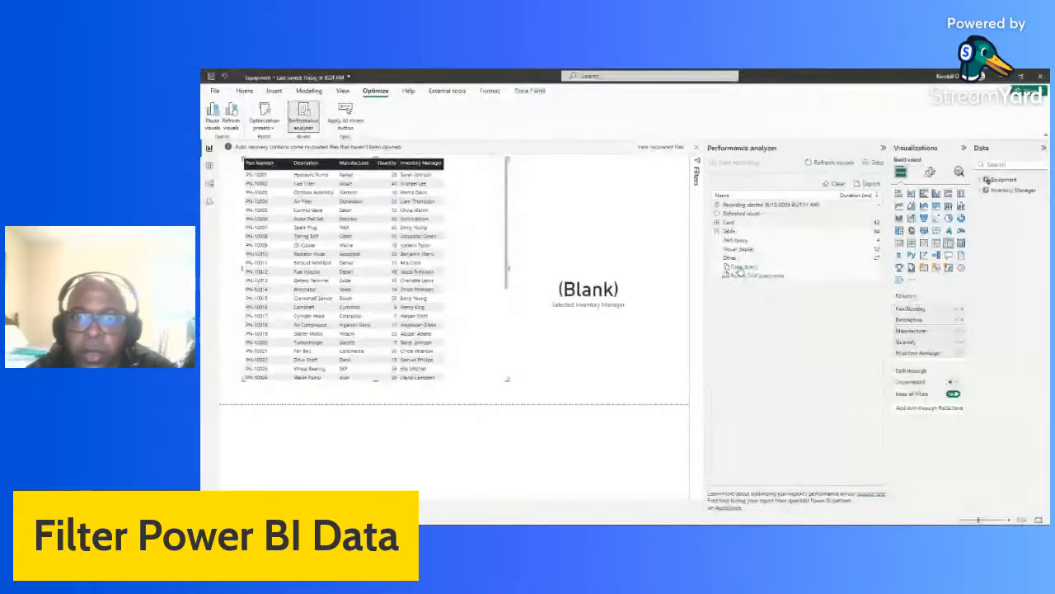
Step: Run the table visual's query in DAX query view and select the whole query text
{"action": "left_click", "coordinate": [210, 201]}
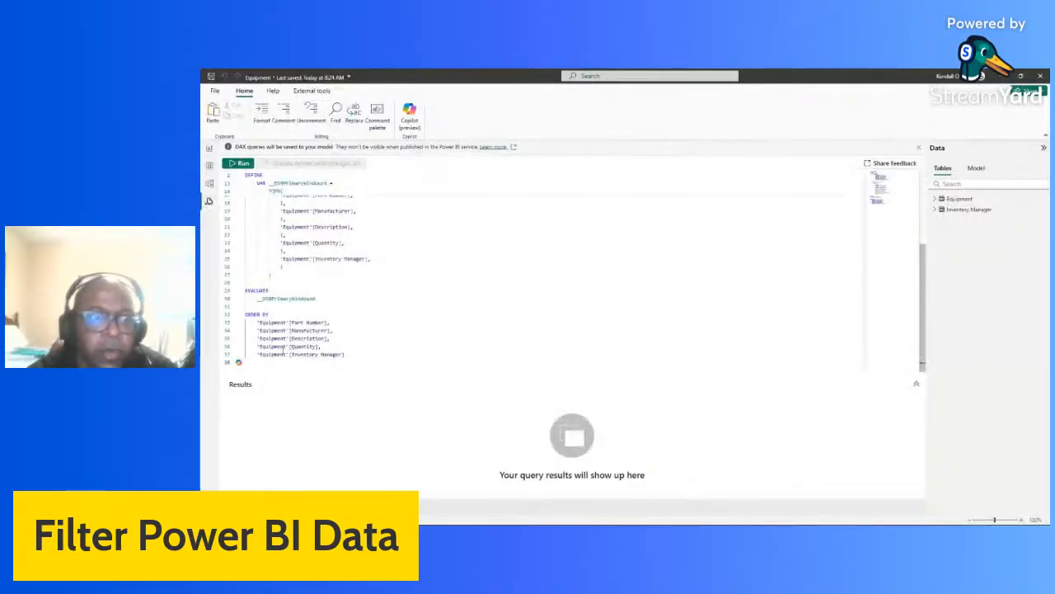
{"action": "left_click", "coordinate": [240, 163]}
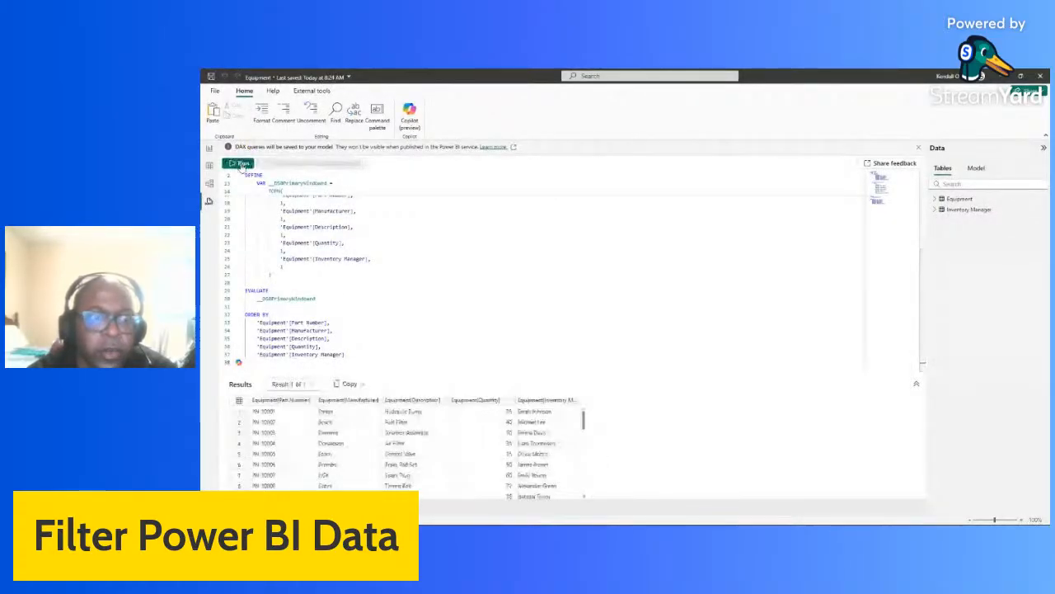
{"action": "left_click", "coordinate": [366, 355]}
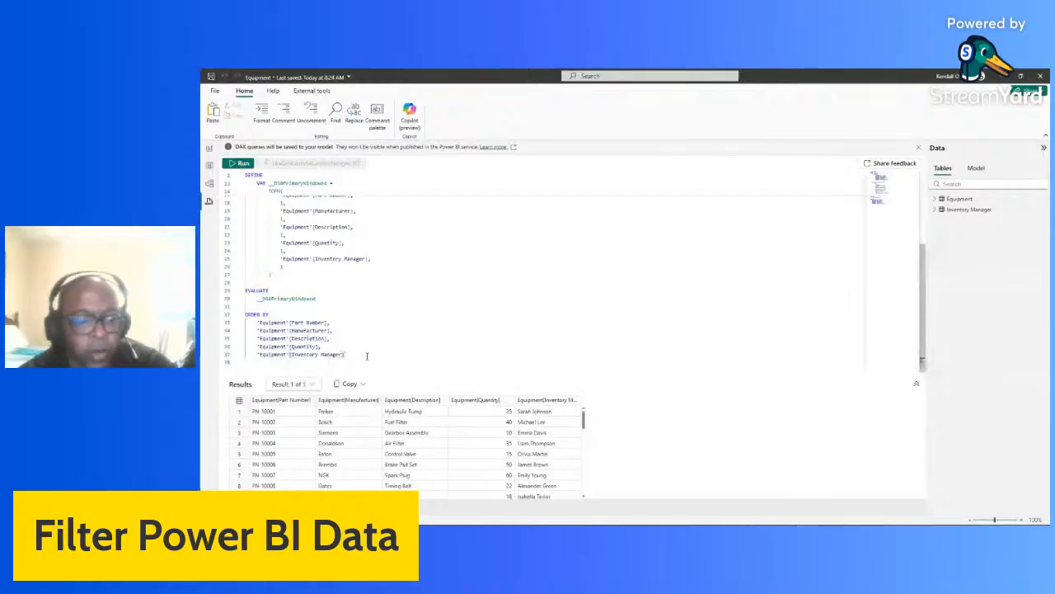
{"action": "key", "text": "ctrl+a"}
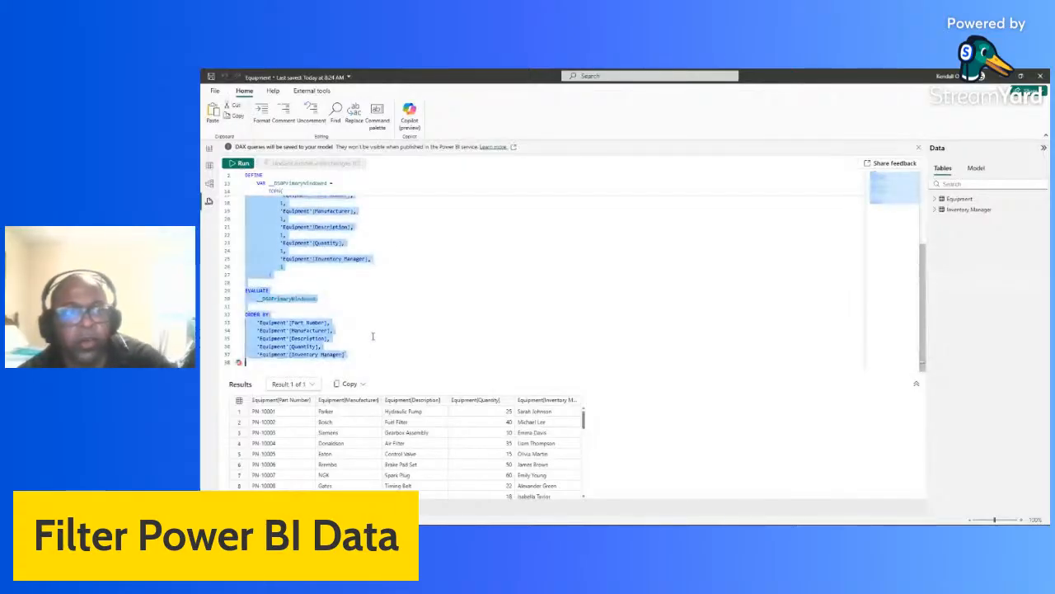
Step: Return to the report page, where the performance recording is stopped and the Performance analyzer collapsed
{"action": "left_click", "coordinate": [210, 149]}
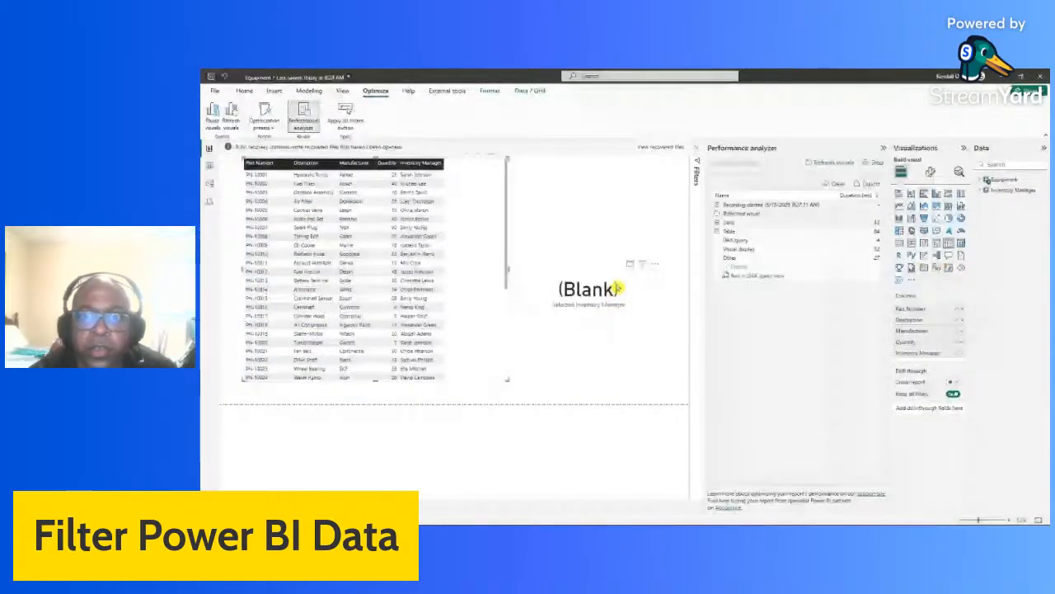
{"action": "left_click", "coordinate": [874, 162]}
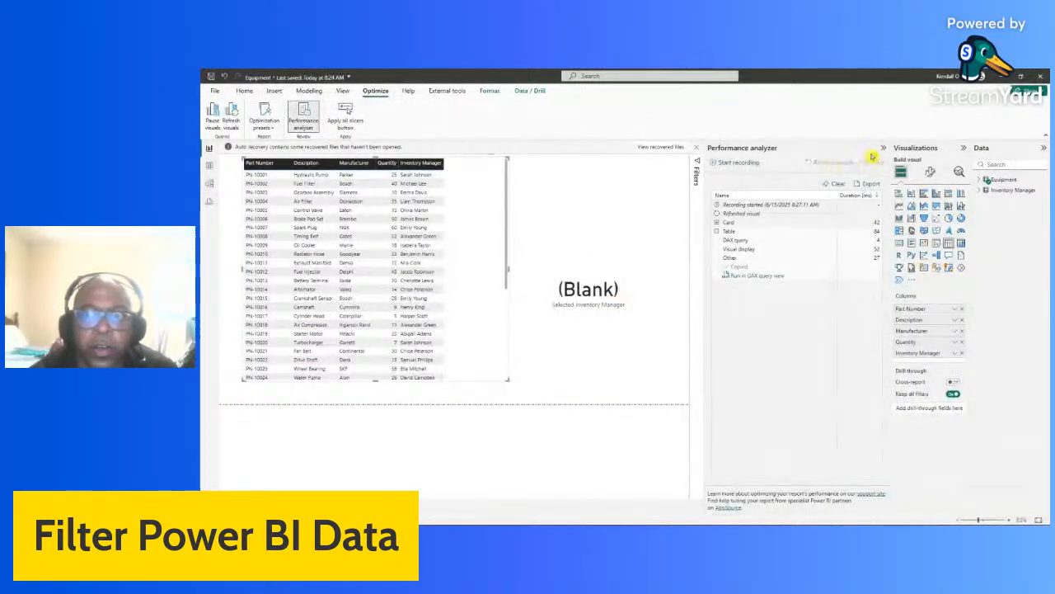
{"action": "left_click", "coordinate": [884, 149]}
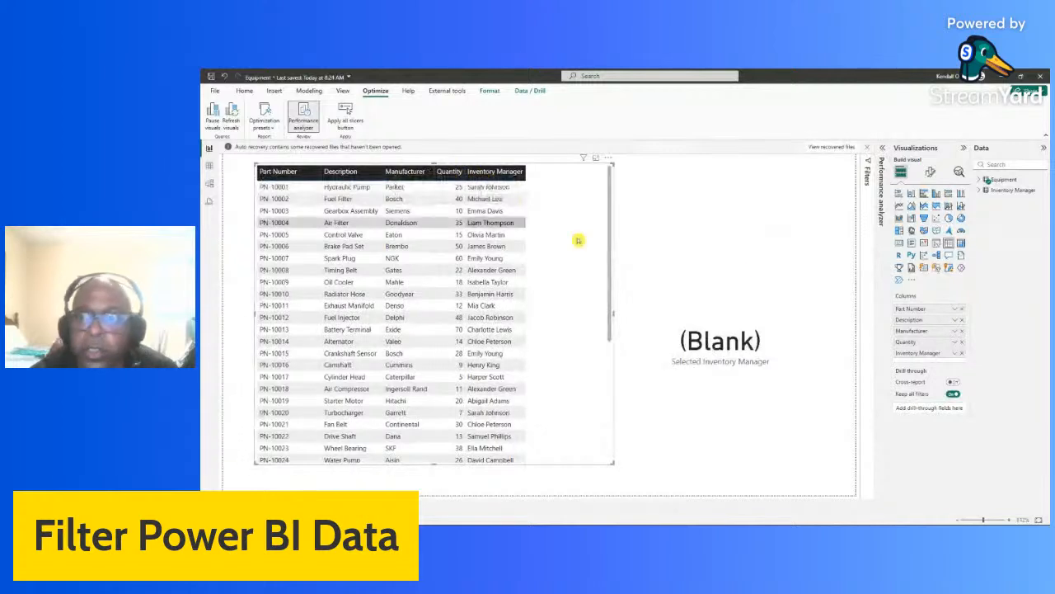
Step: Deselect the table and add a new Power Automate visual above the Selected Inventory Manager card
{"action": "left_click", "coordinate": [858, 292]}
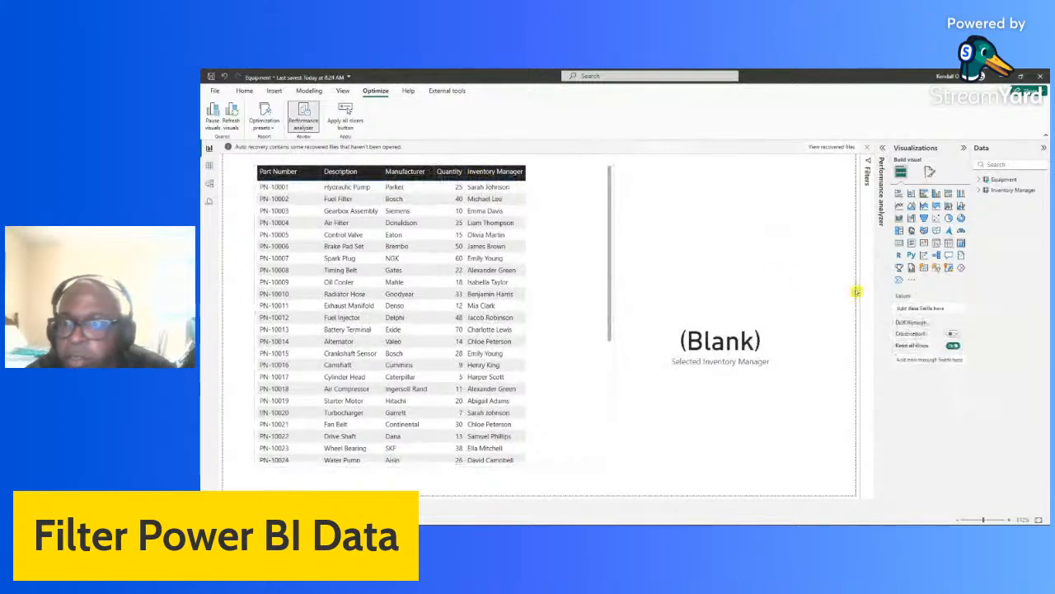
{"action": "left_click", "coordinate": [898, 280]}
{"action": "left_click", "coordinate": [812, 157]}
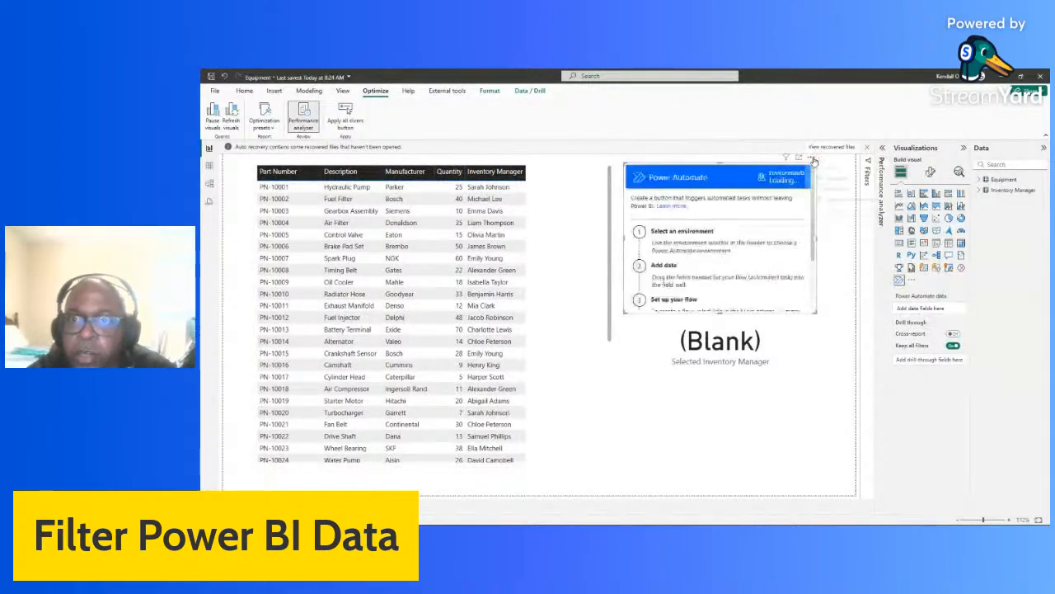
{"action": "left_click", "coordinate": [831, 168]}
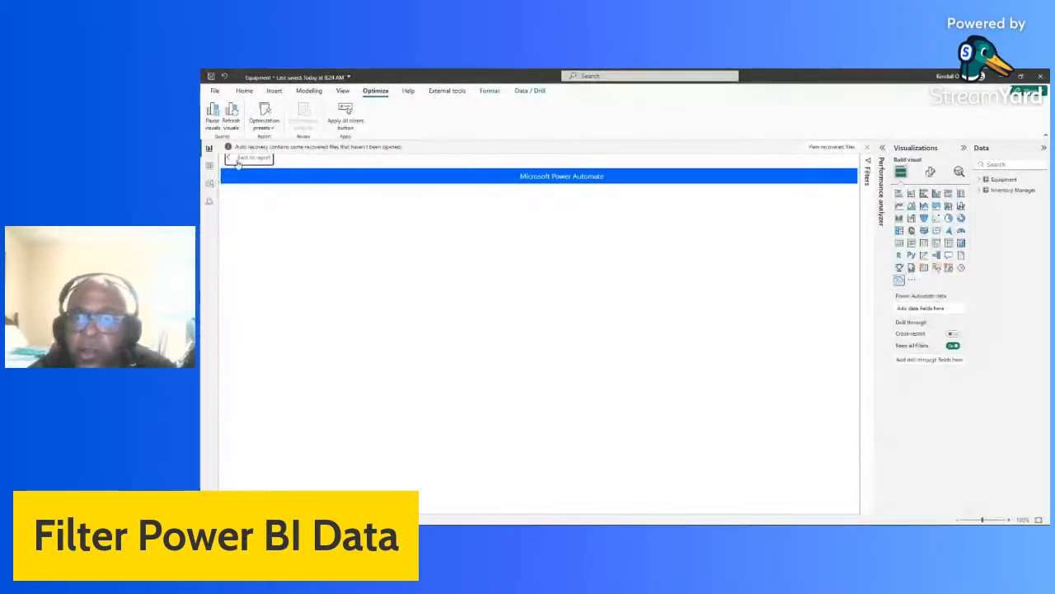
{"action": "left_click", "coordinate": [239, 158]}
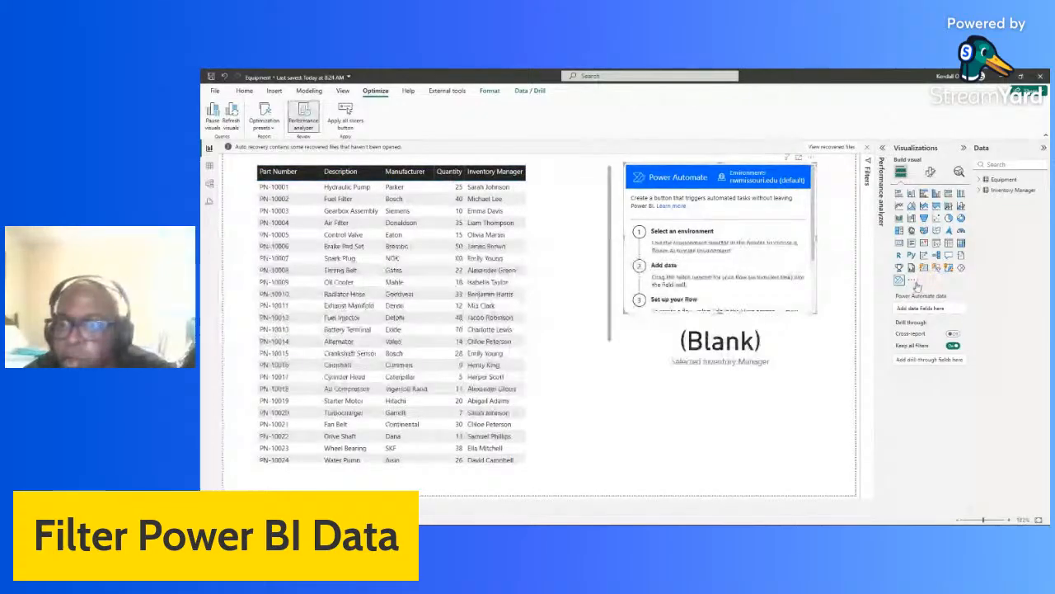
Step: Add the Selected Inventory Manager measure from the Equipment table to the Power Automate visual's data
{"action": "left_click", "coordinate": [978, 192]}
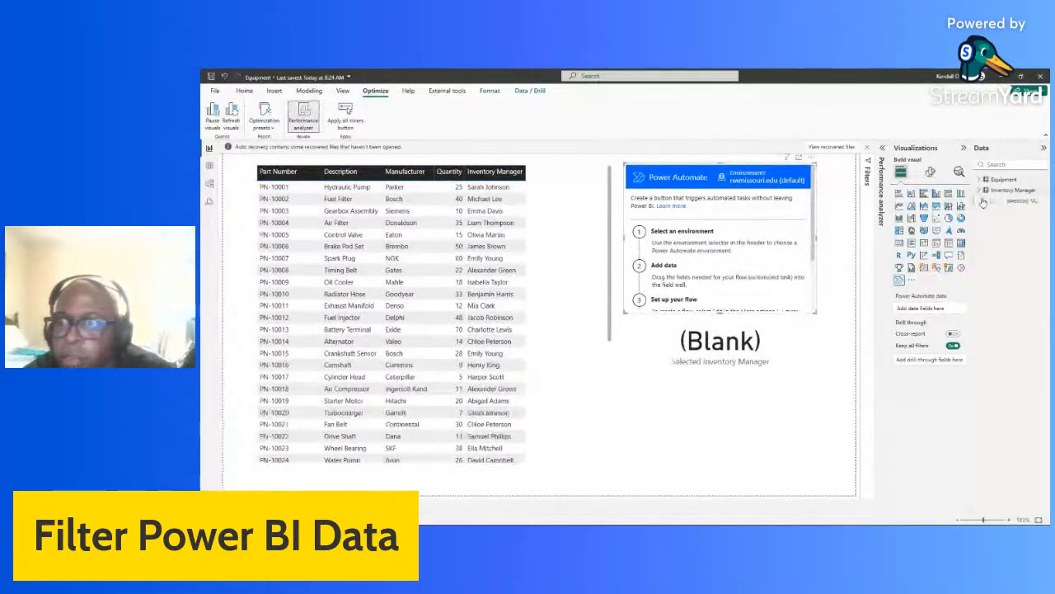
{"action": "left_click", "coordinate": [980, 179]}
{"action": "left_click_drag", "start_coordinate": [1020, 244], "coordinate": [922, 307]}
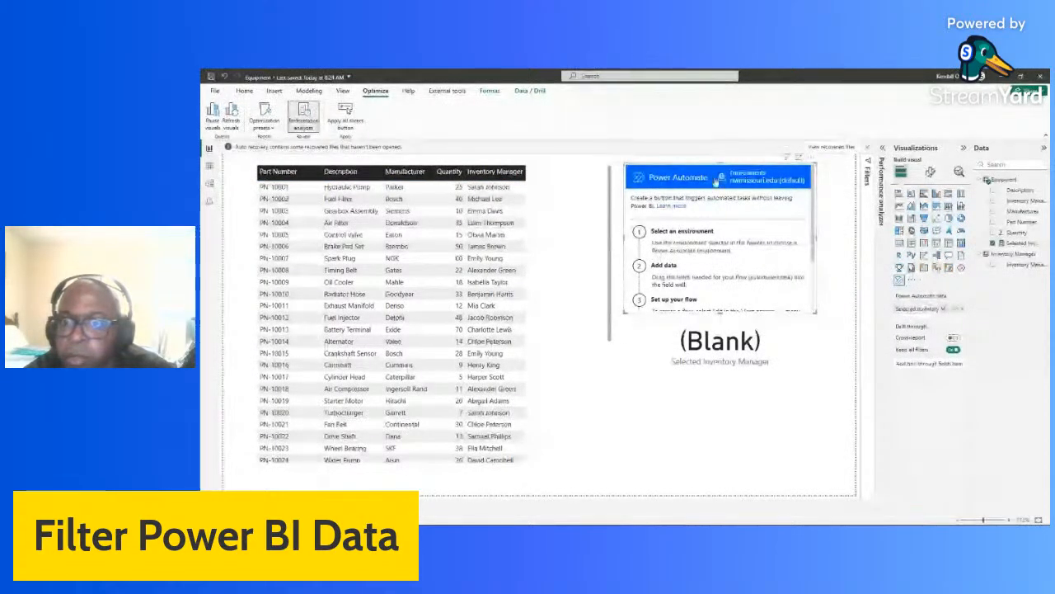
Step: Edit the Power Automate visual and create a new blank flow triggered by the Power BI button
{"action": "left_click", "coordinate": [813, 157]}
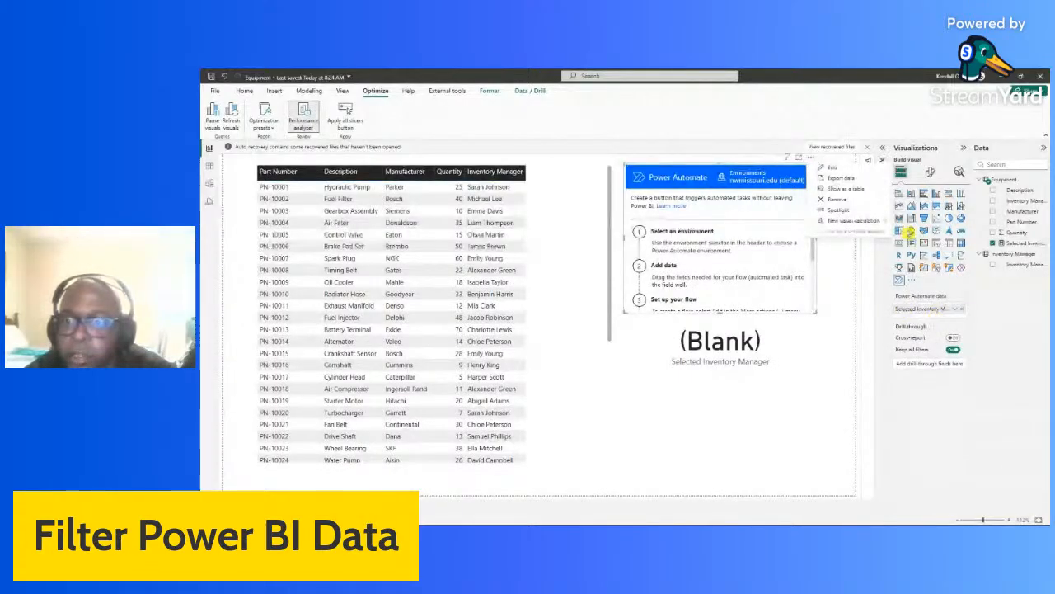
{"action": "left_click", "coordinate": [833, 168]}
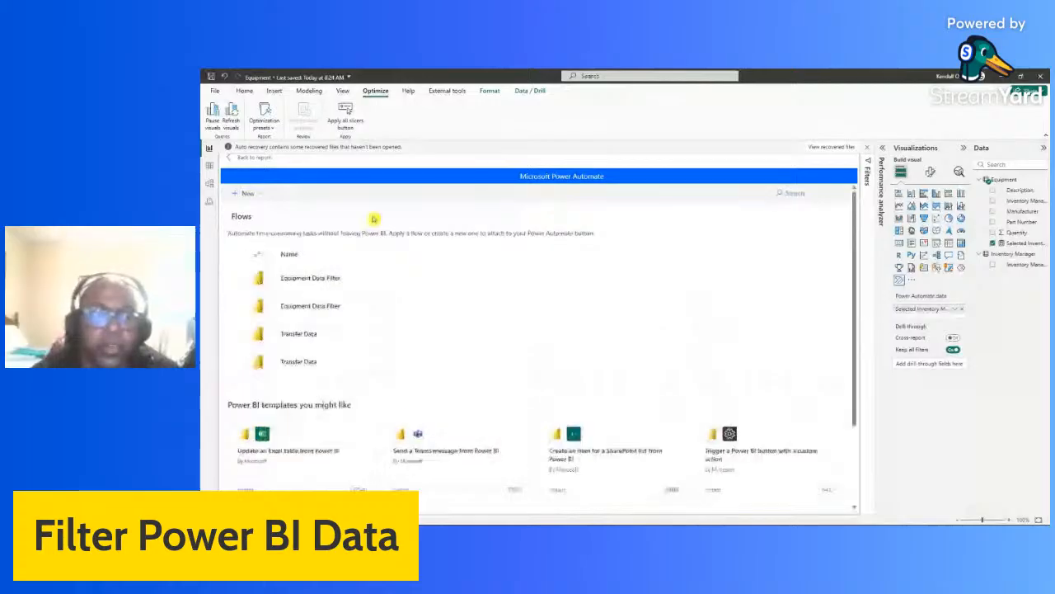
{"action": "left_click", "coordinate": [248, 193]}
{"action": "left_click", "coordinate": [267, 243]}
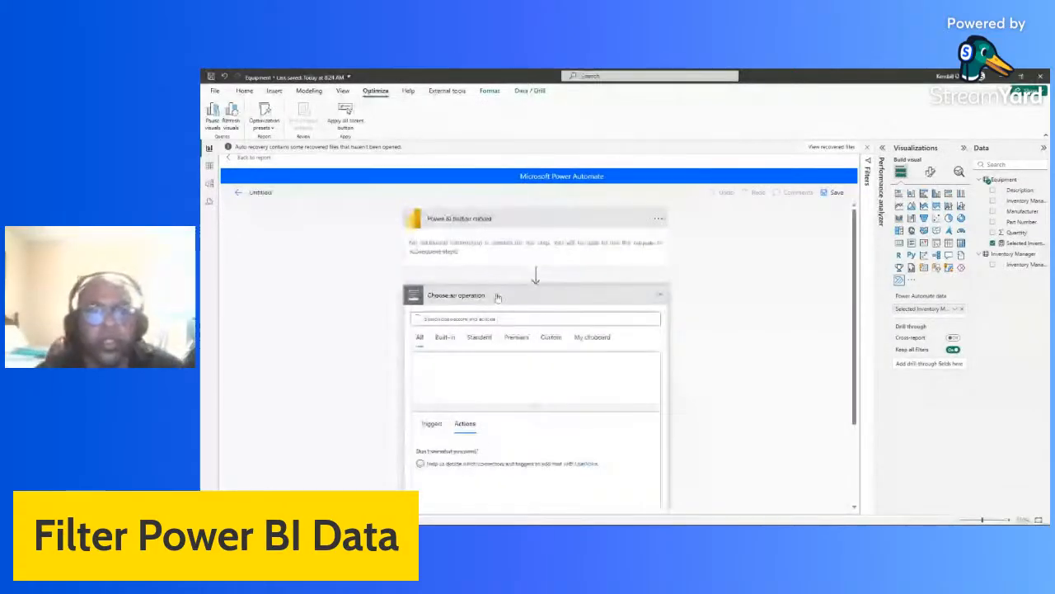
Step: Search the operations for "power bi" and add the Run a query against a dataset action after the trigger
{"action": "scroll", "coordinate": [497, 297], "scroll_direction": "down", "scroll_amount": 2}
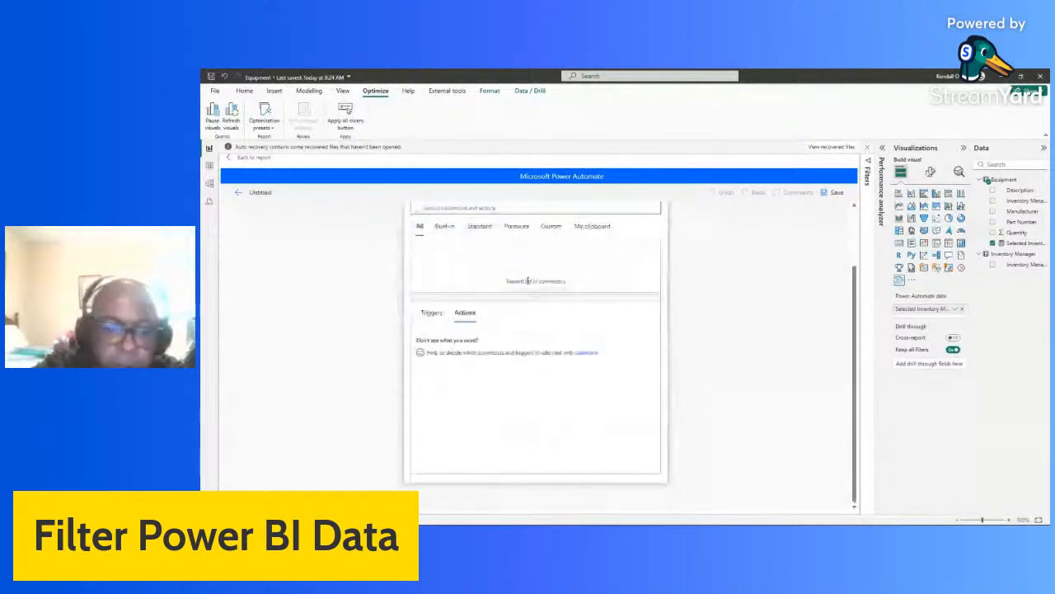
{"action": "scroll", "coordinate": [467, 272], "scroll_direction": "up", "scroll_amount": 1}
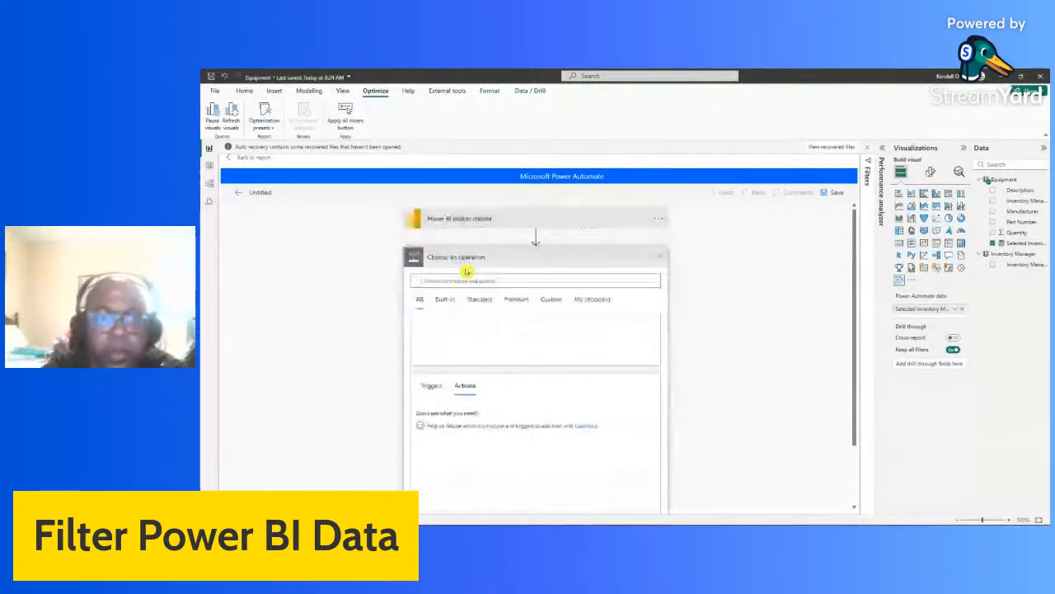
{"action": "left_click", "coordinate": [457, 280]}
{"action": "type", "text": "power bi"}
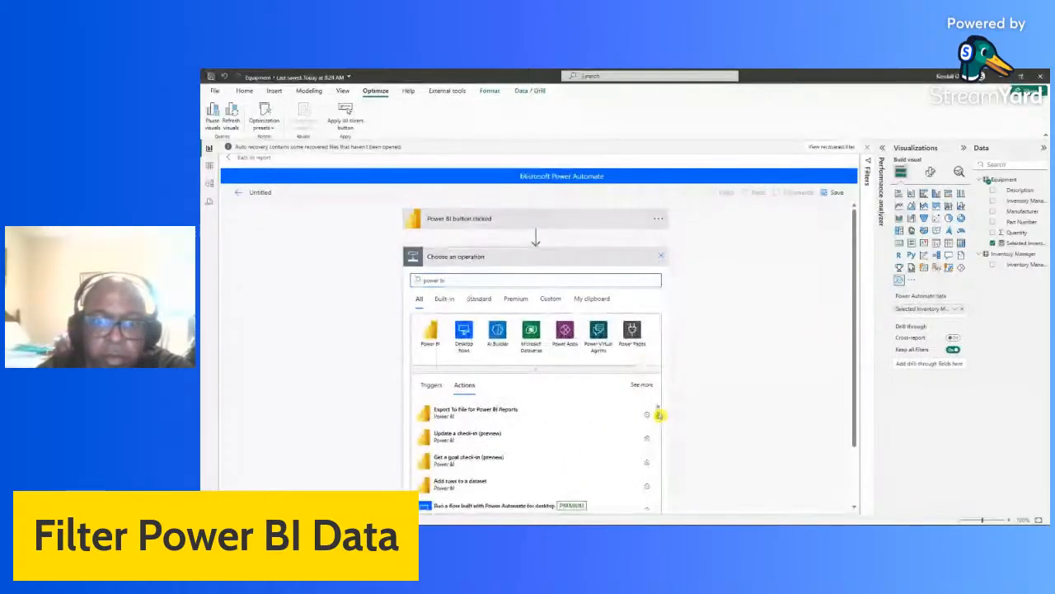
{"action": "scroll", "coordinate": [659, 415], "scroll_direction": "down", "scroll_amount": 5}
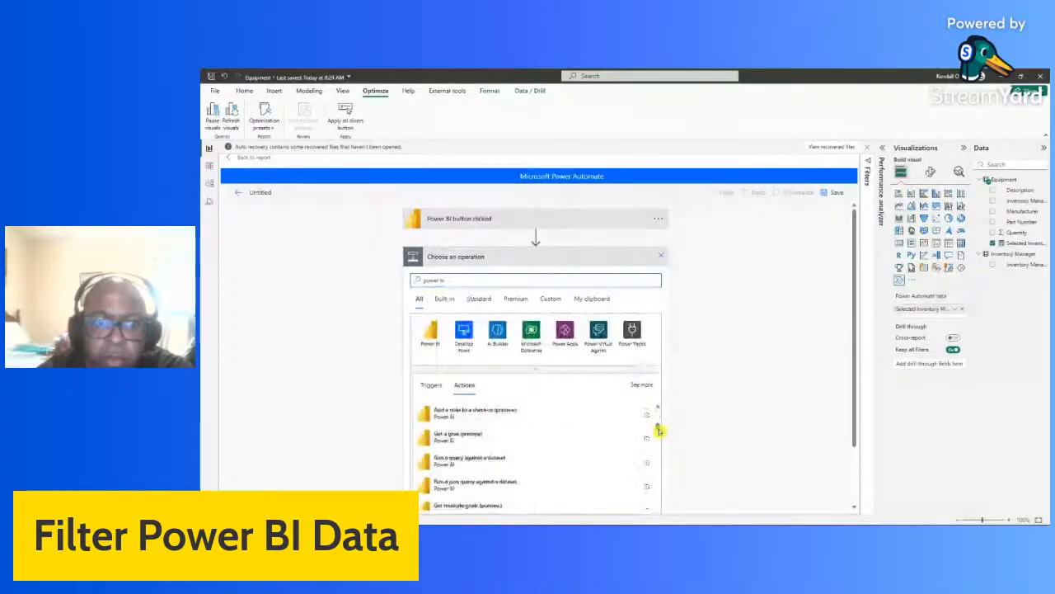
{"action": "scroll", "coordinate": [659, 430], "scroll_direction": "down", "scroll_amount": 1}
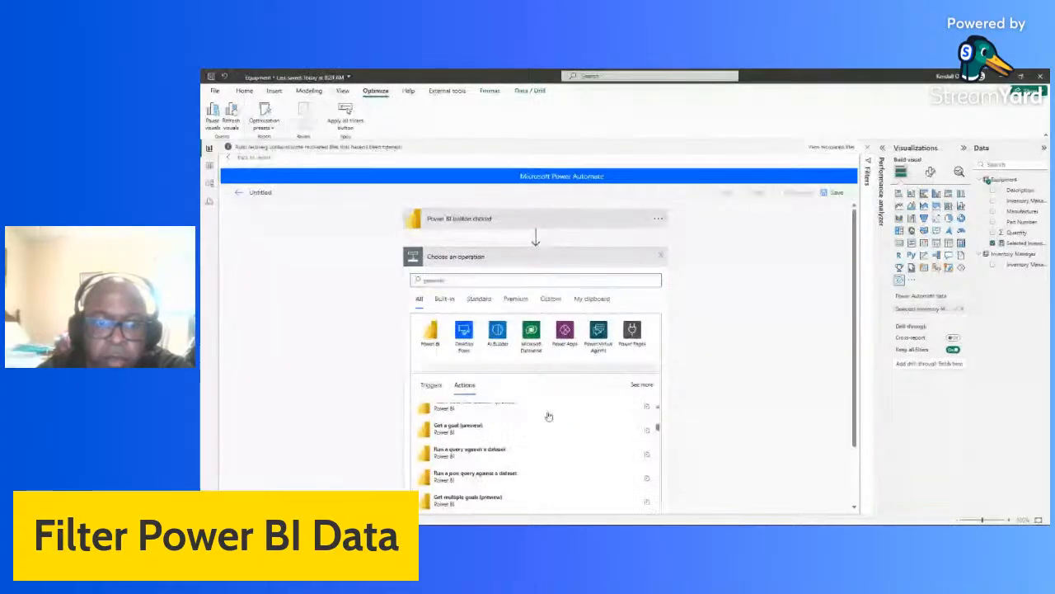
{"action": "left_click", "coordinate": [469, 450]}
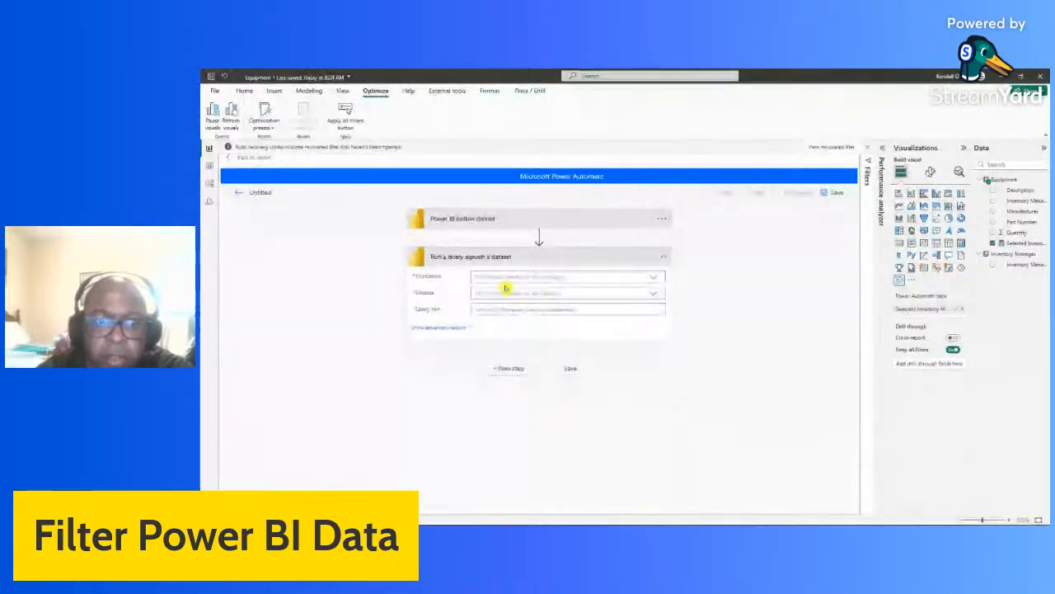
Step: Set the query action's workspace to My Workspace and dataset to Equipment, paste the copied DAX query as its query text, and collapse the action
{"action": "left_click", "coordinate": [654, 277]}
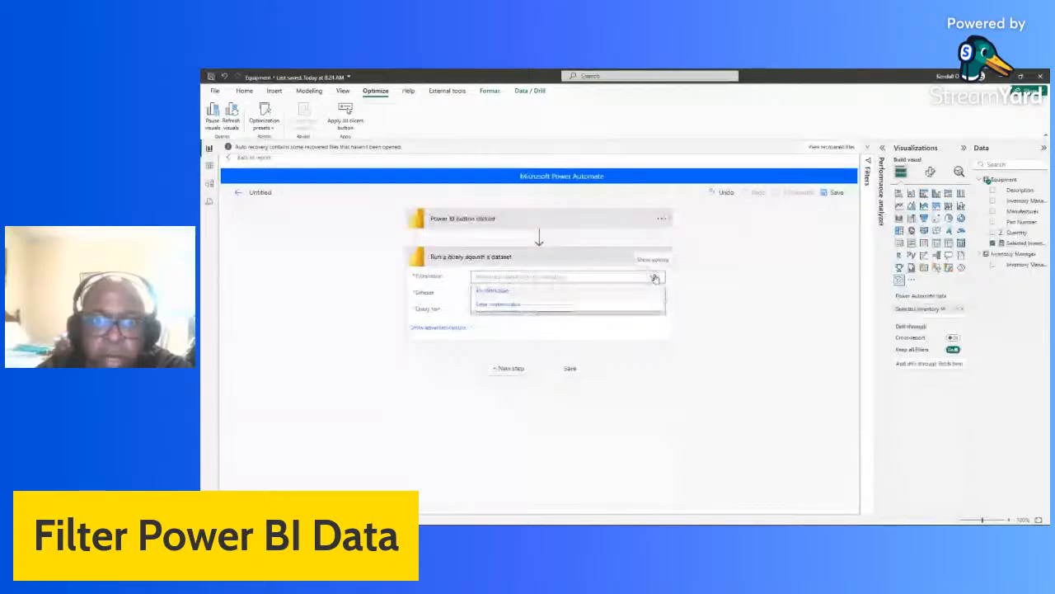
{"action": "left_click", "coordinate": [654, 290]}
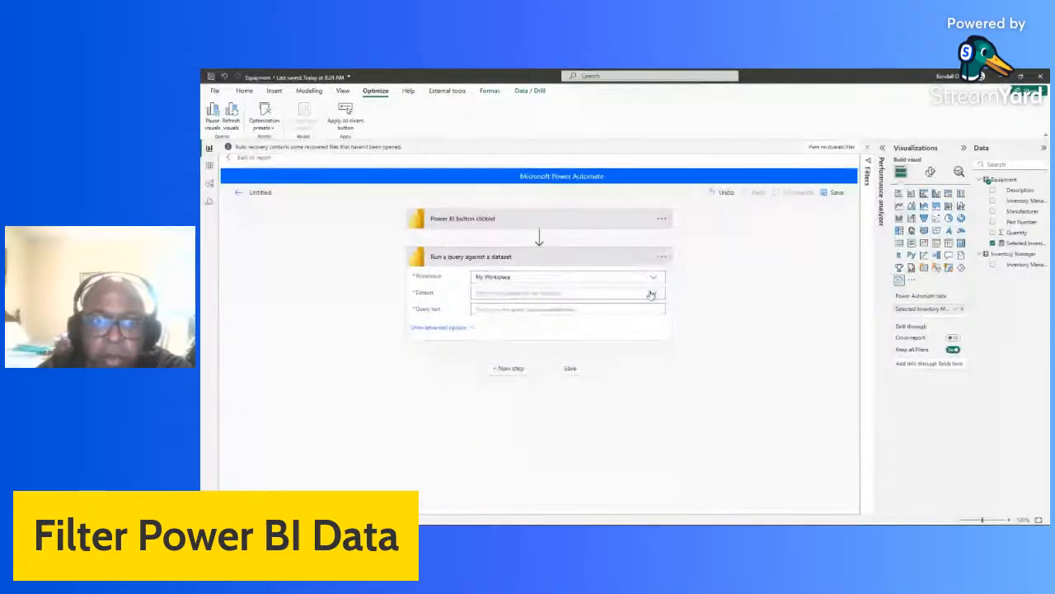
{"action": "left_click", "coordinate": [654, 295]}
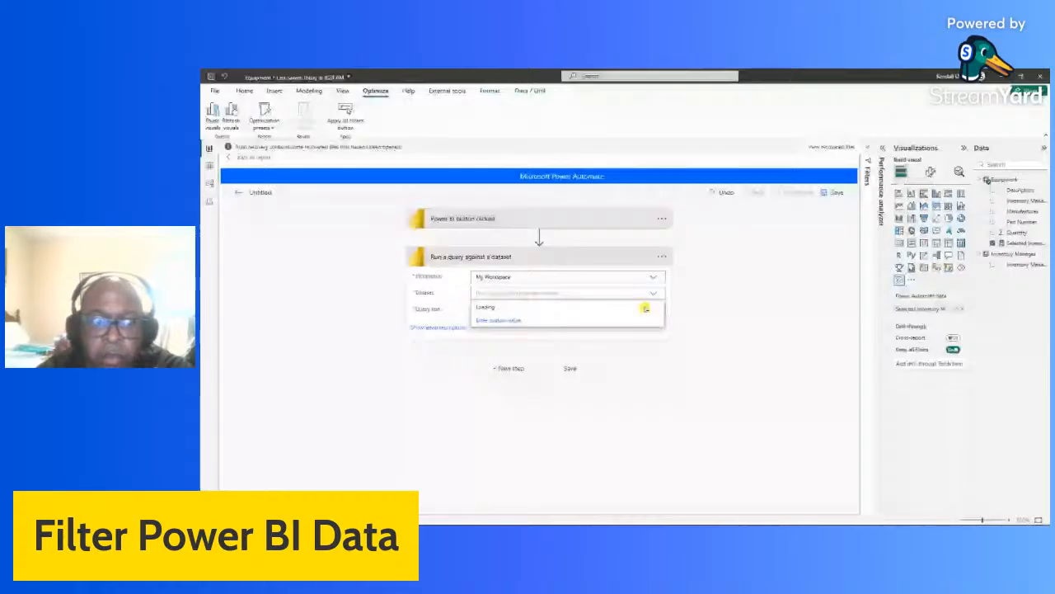
{"action": "left_click", "coordinate": [625, 323]}
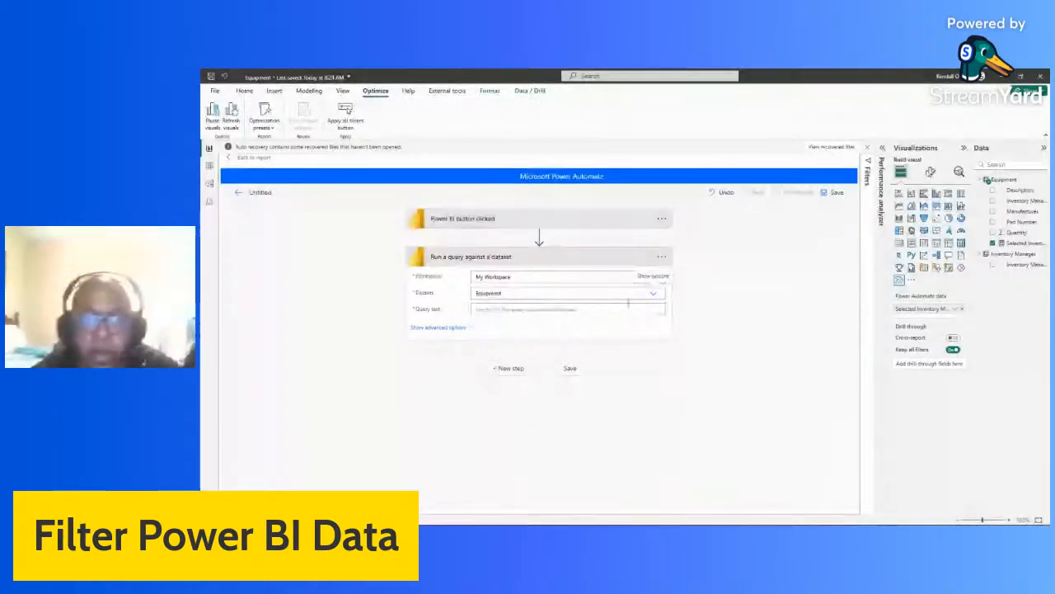
{"action": "left_click", "coordinate": [628, 307]}
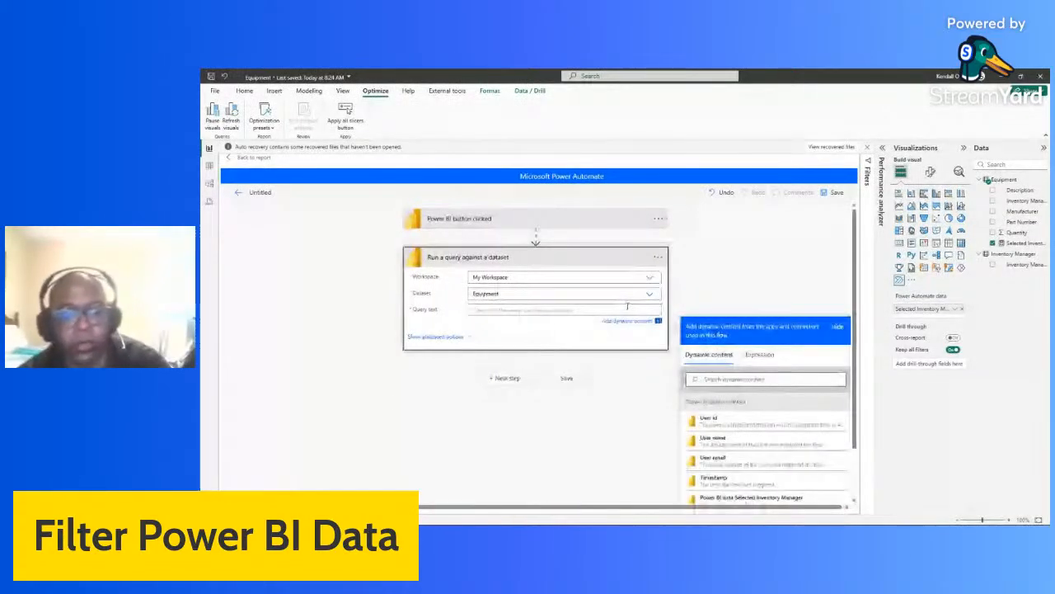
{"action": "key", "text": "ctrl+v"}
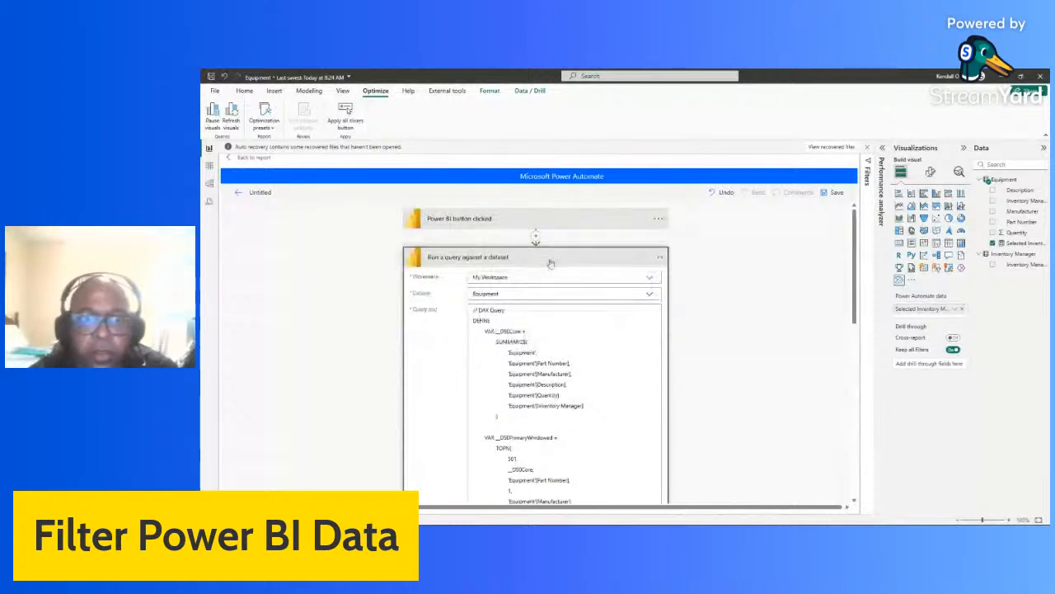
{"action": "left_click", "coordinate": [551, 262]}
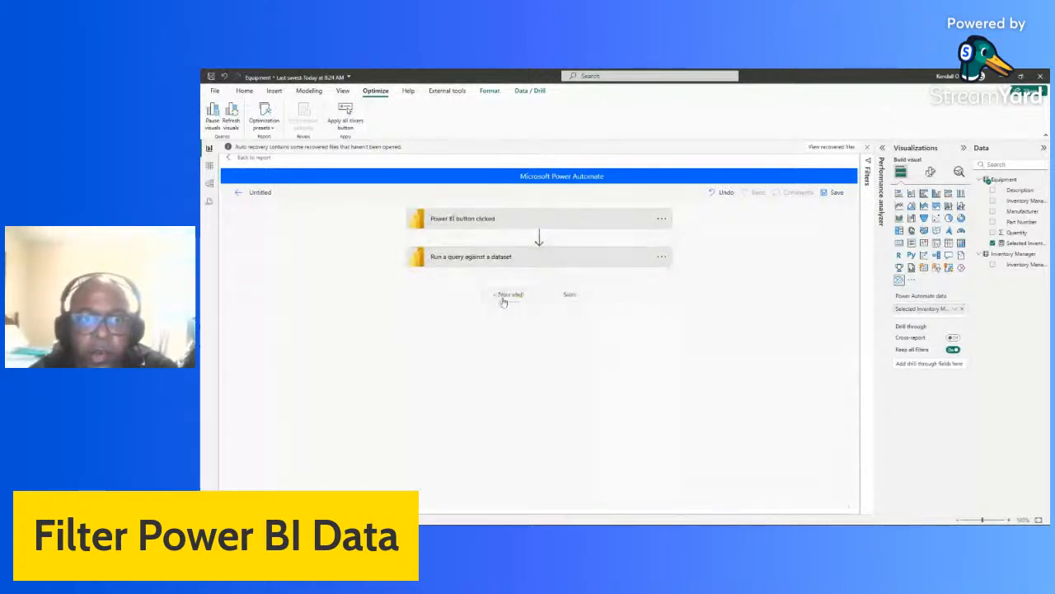
Step: Search the operations for "csv", add a Create CSV table action that takes First table rows as its source, and save the flow
{"action": "left_click", "coordinate": [502, 298]}
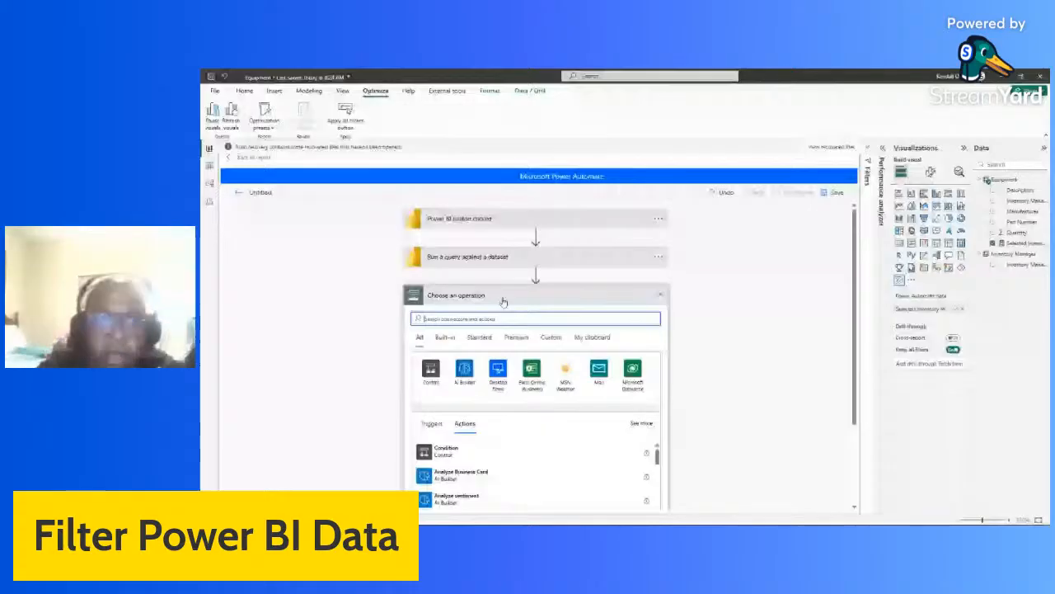
{"action": "type", "text": "csv"}
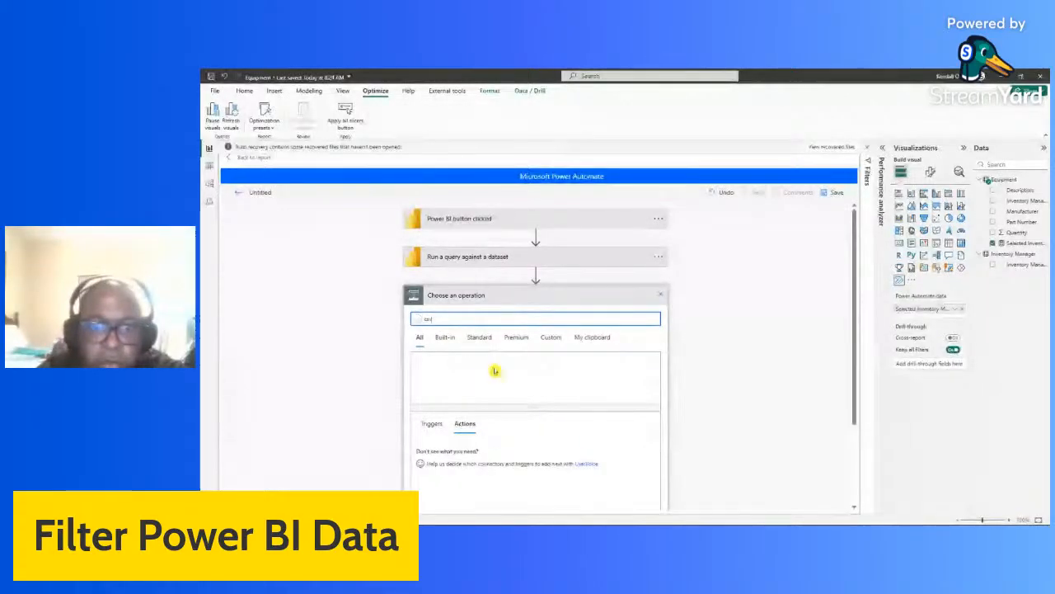
{"action": "left_click_drag", "start_coordinate": [657, 455], "coordinate": [657, 473]}
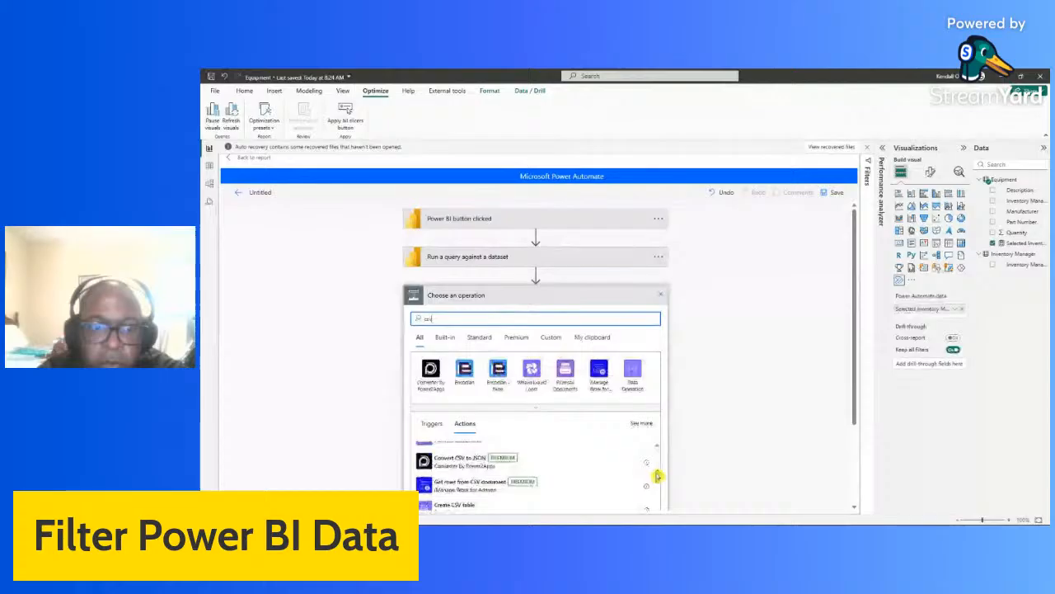
{"action": "left_click", "coordinate": [480, 464]}
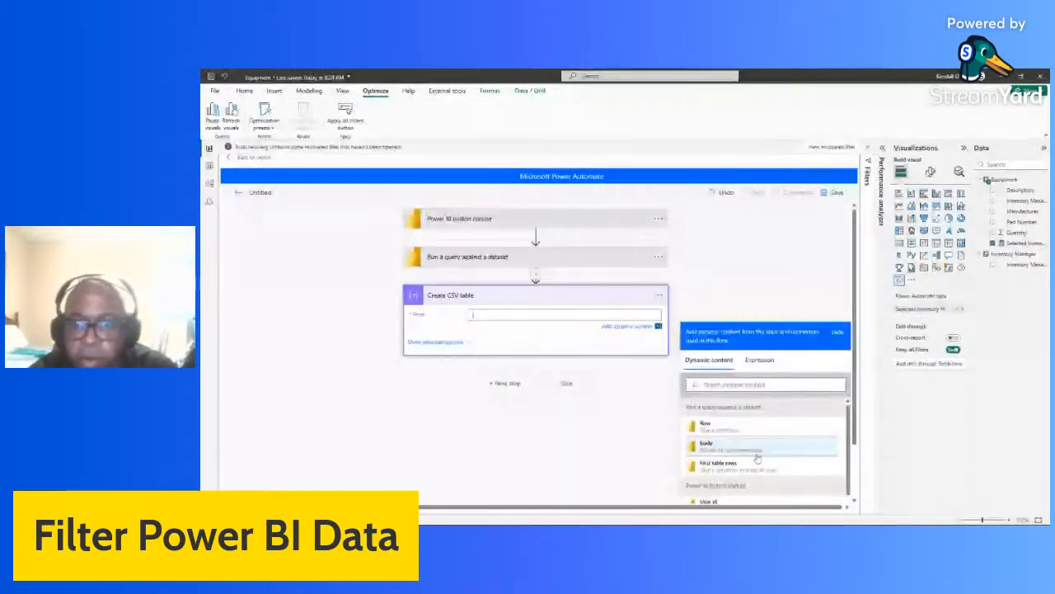
{"action": "left_click", "coordinate": [739, 468]}
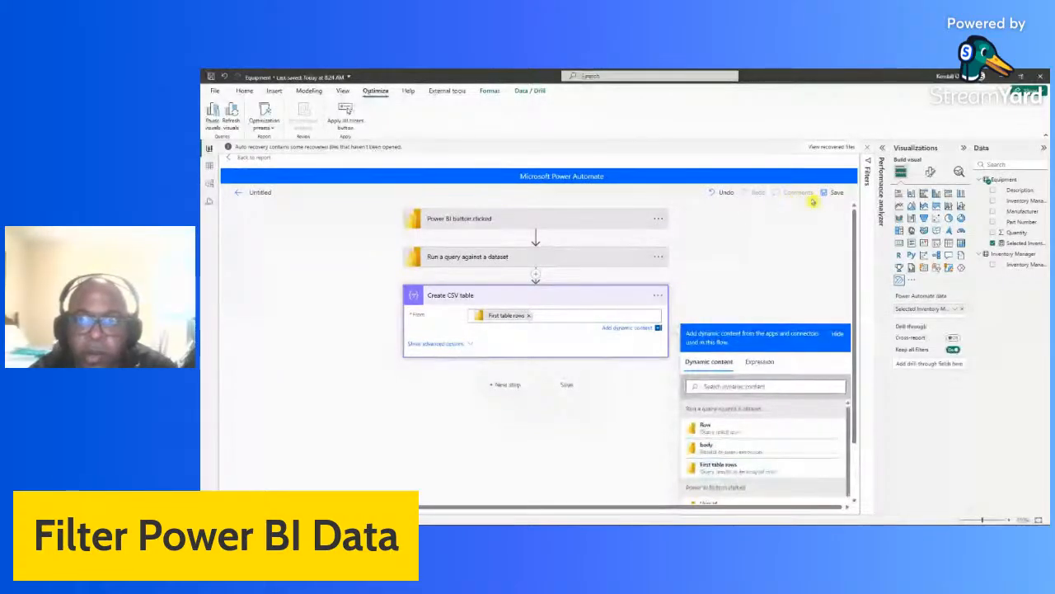
{"action": "left_click", "coordinate": [833, 193]}
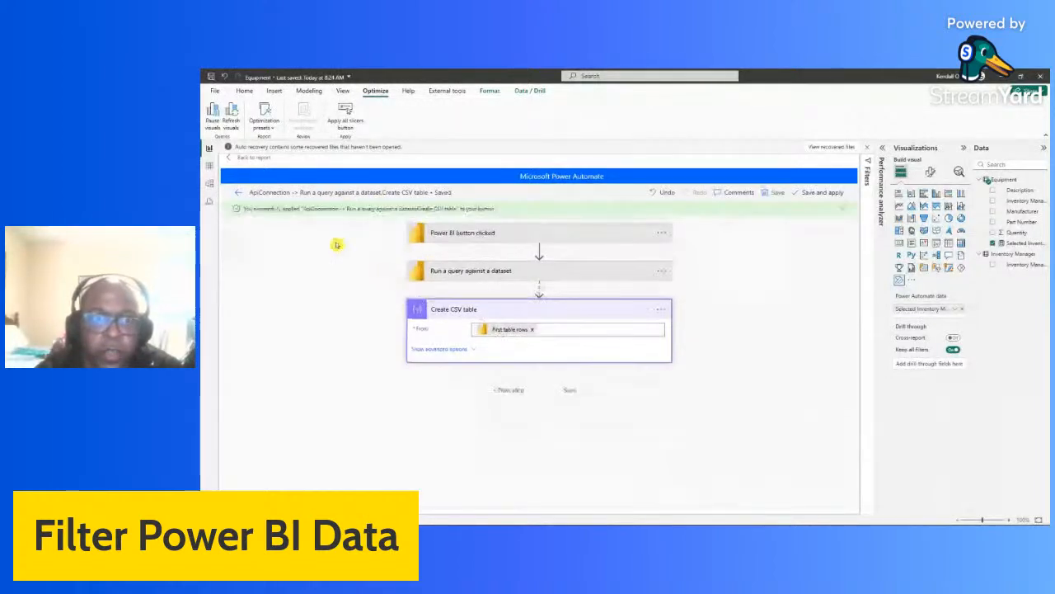
Step: Run the flow from its details page, open the new run, and copy the entire JSON input of the Create CSV table action
{"action": "left_click", "coordinate": [236, 196]}
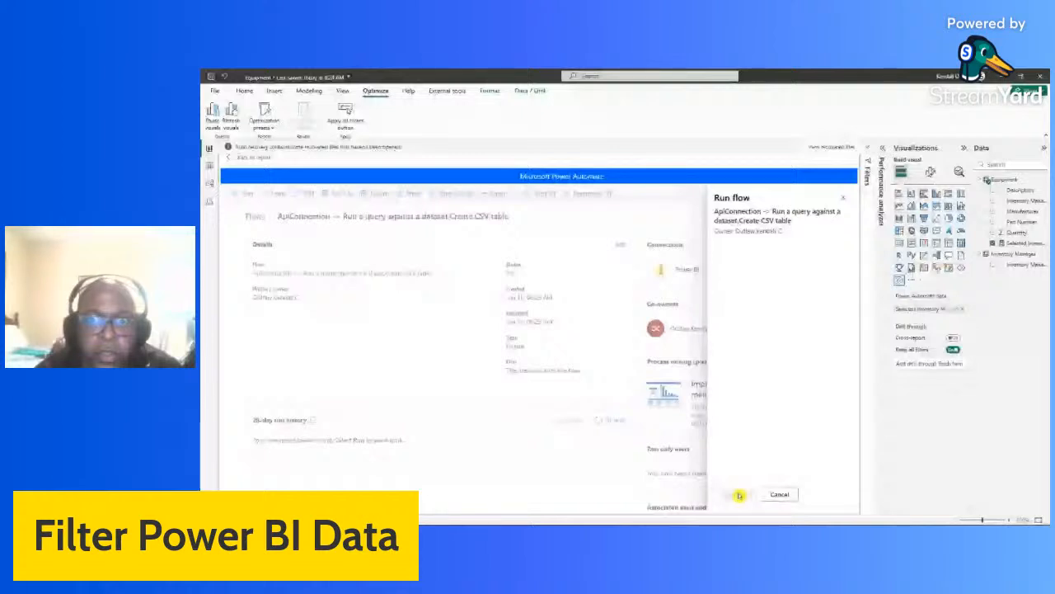
{"action": "left_click", "coordinate": [739, 495]}
{"action": "left_click", "coordinate": [732, 497]}
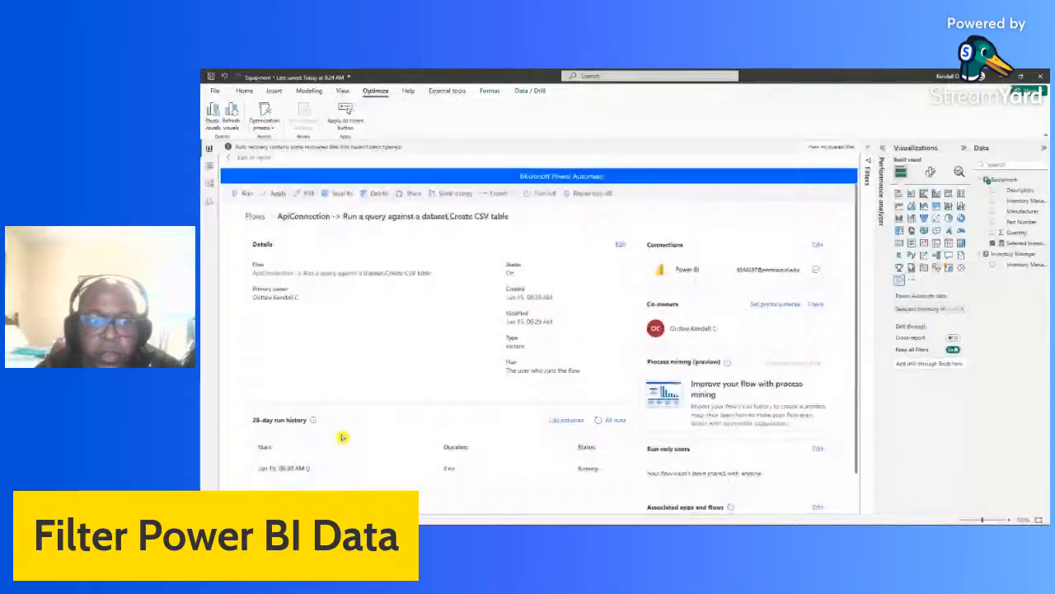
{"action": "left_click", "coordinate": [338, 467]}
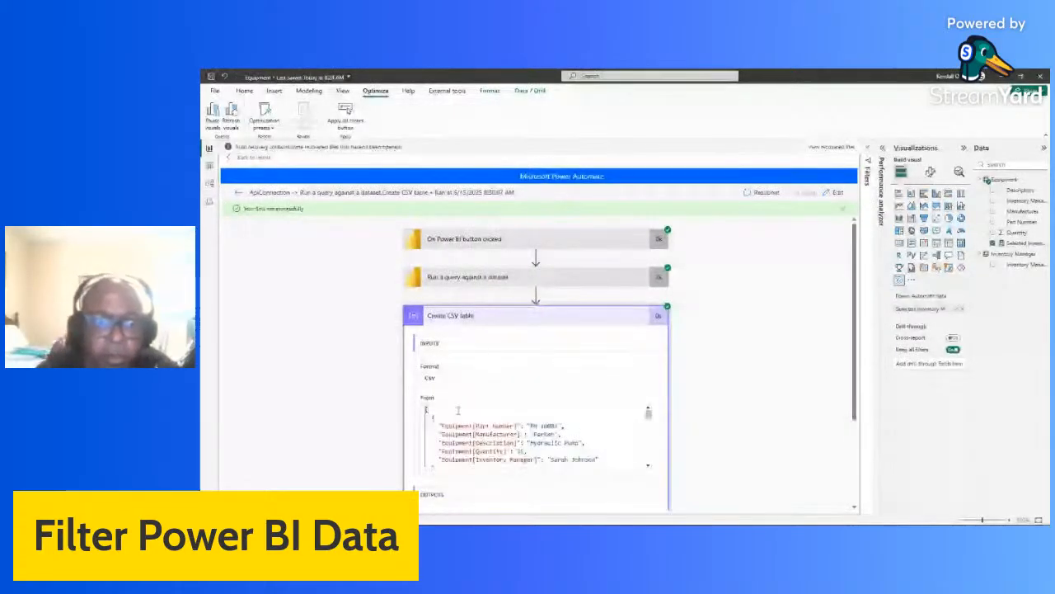
{"action": "key", "text": "ctrl+a"}
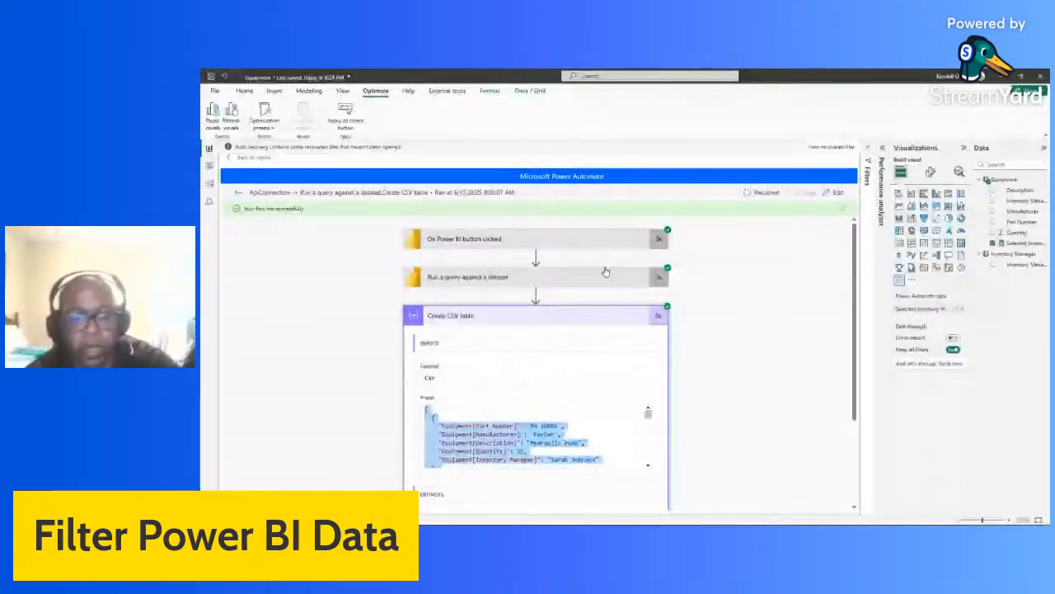
Step: Return to editing the flow and delete the Create CSV table action
{"action": "left_click", "coordinate": [838, 193]}
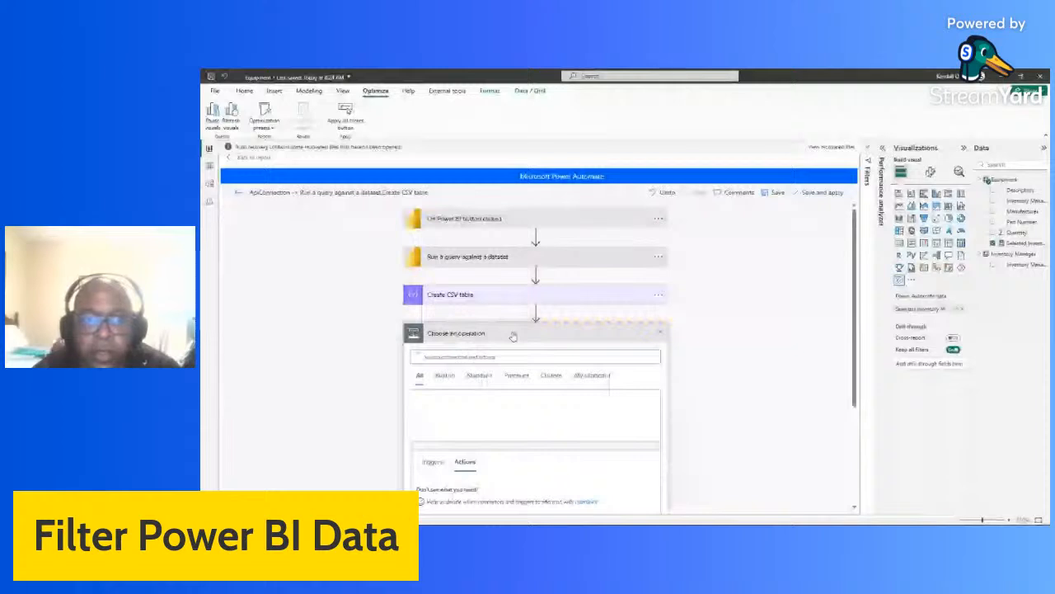
{"action": "left_click", "coordinate": [658, 295]}
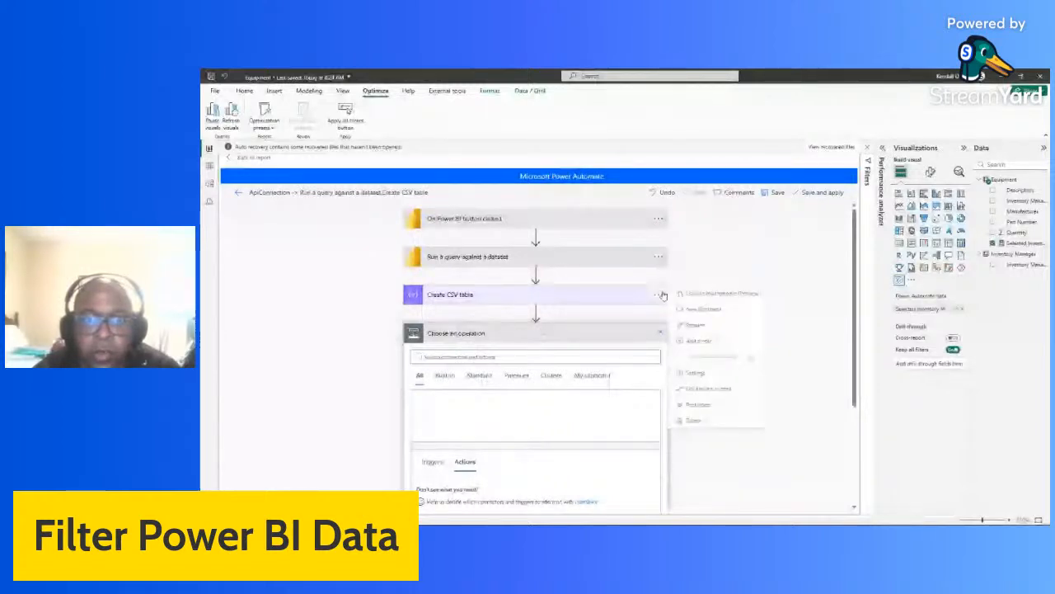
{"action": "left_click", "coordinate": [686, 412]}
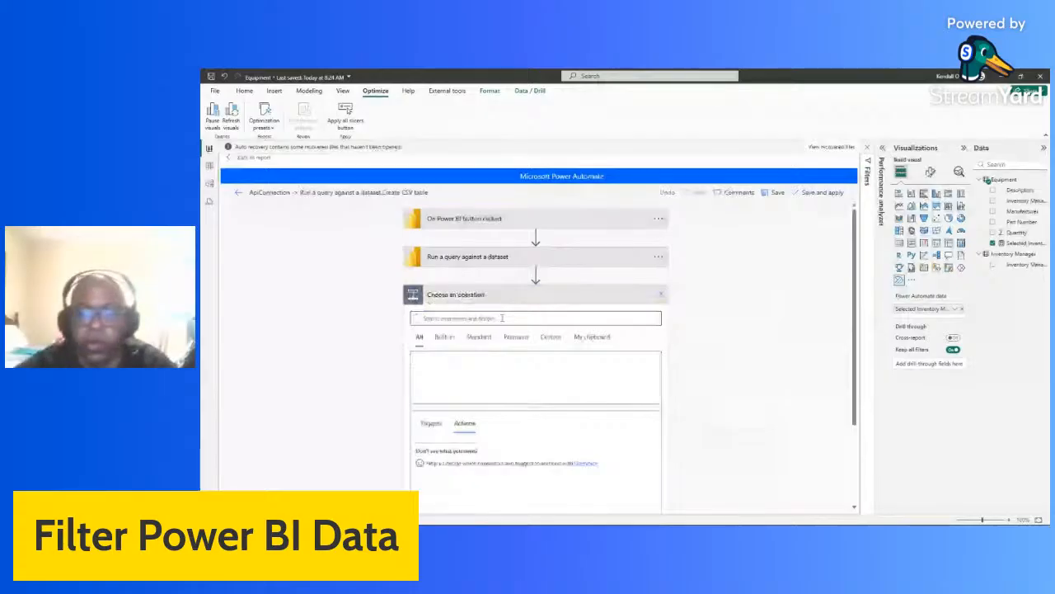
Step: Search the operations for "json", add Parse JSON with First table rows as content, and generate its schema from the copied sample payload
{"action": "left_click", "coordinate": [501, 317]}
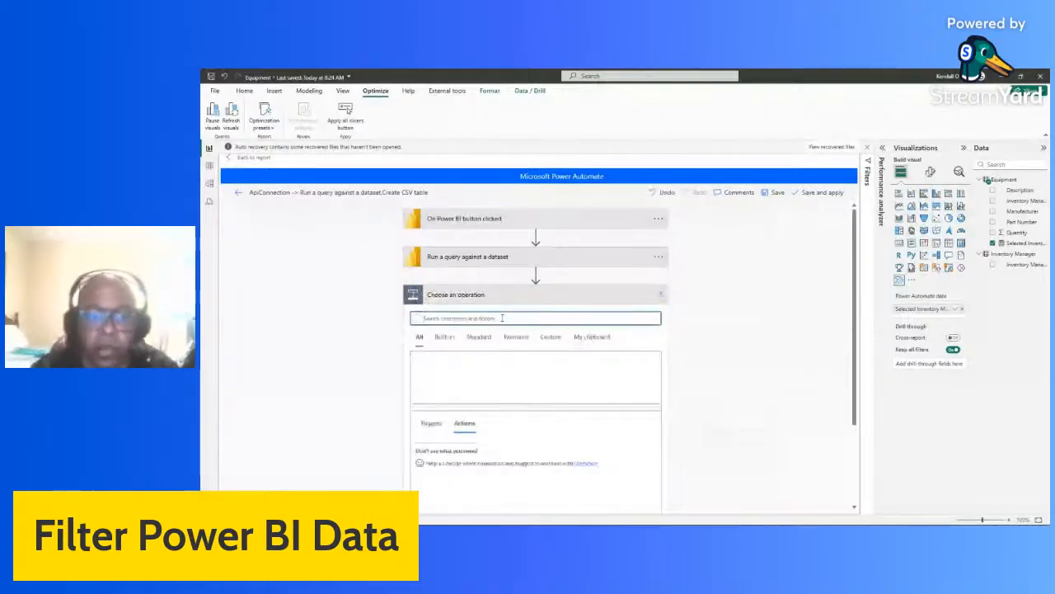
{"action": "type", "text": "filt"}
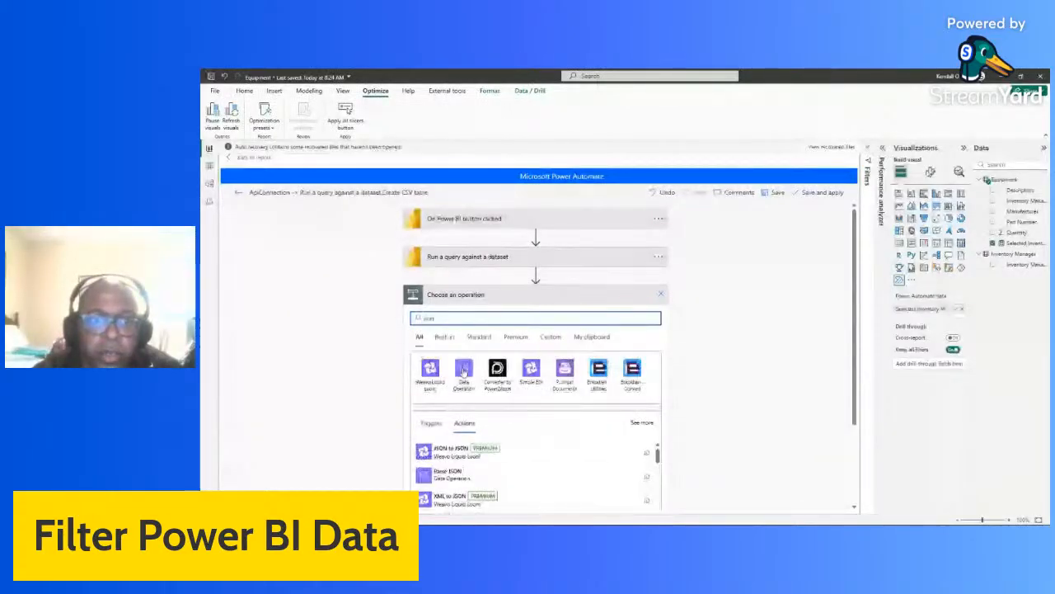
{"action": "left_click", "coordinate": [449, 475]}
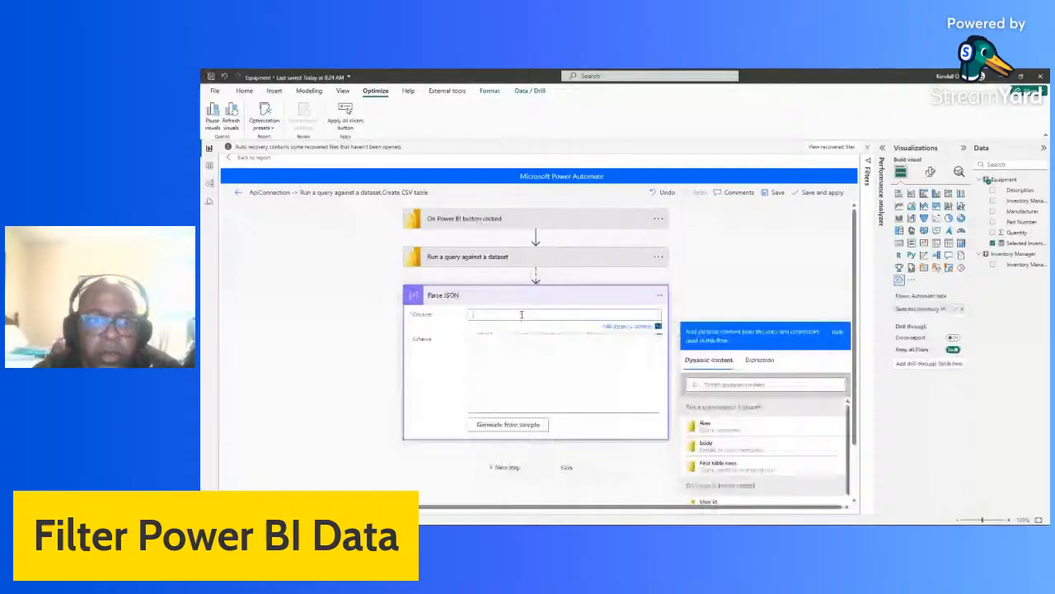
{"action": "left_click", "coordinate": [736, 453]}
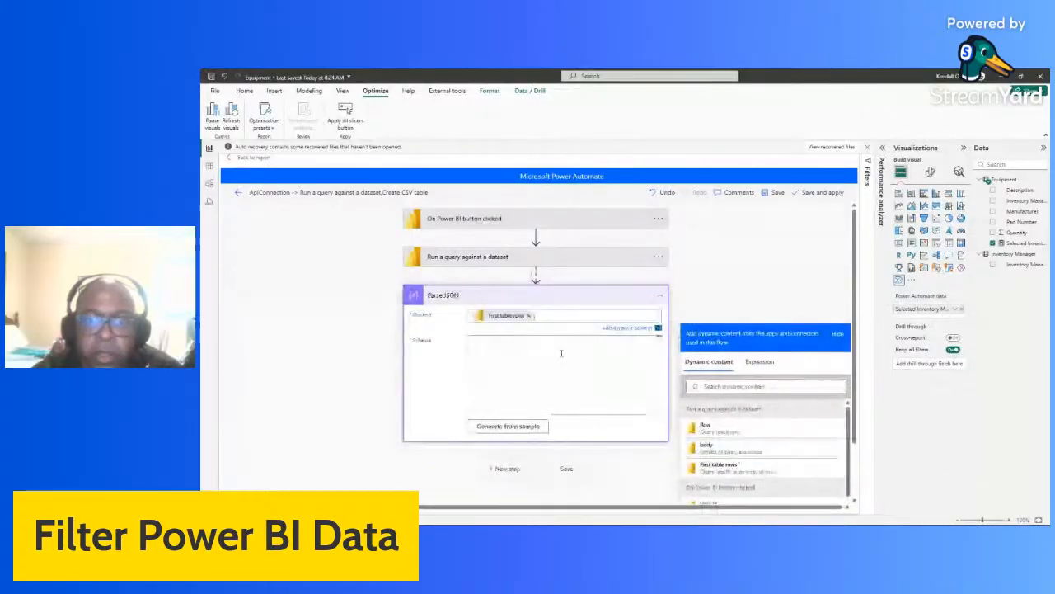
{"action": "left_click", "coordinate": [508, 426]}
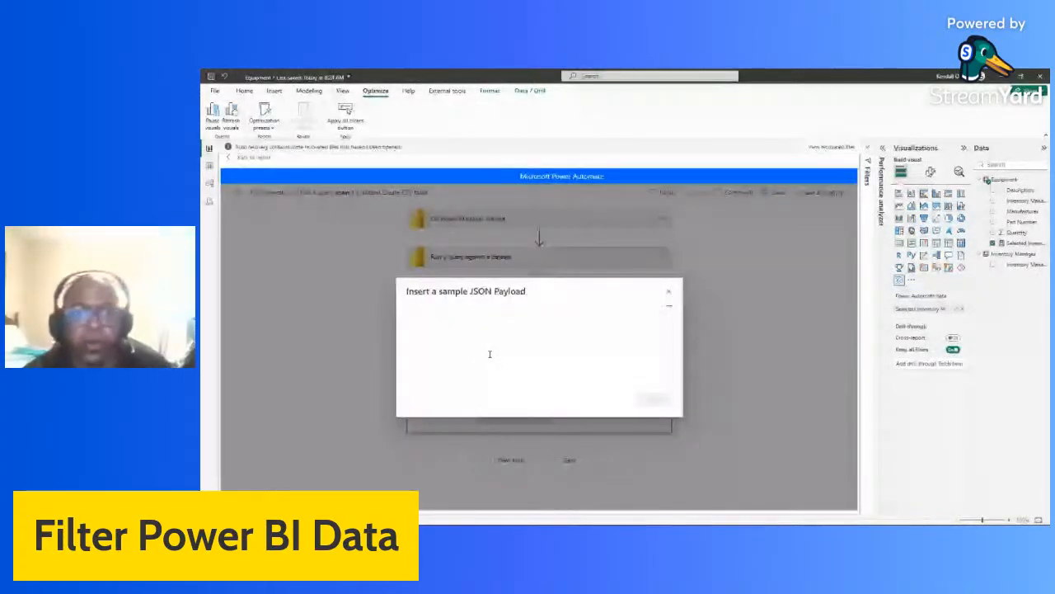
{"action": "key", "text": "ctrl+v"}
{"action": "left_click", "coordinate": [654, 399]}
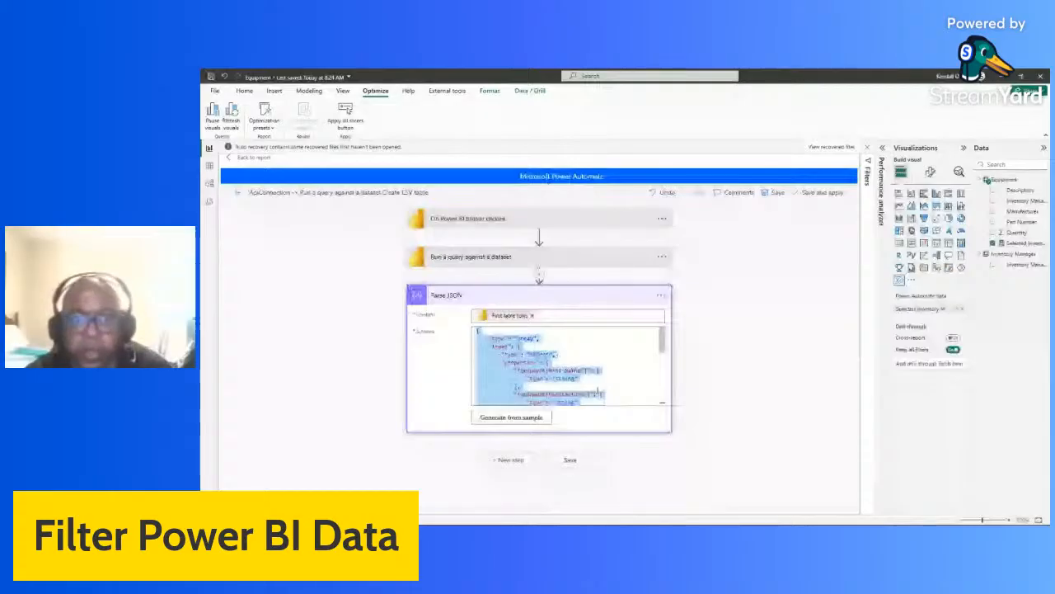
Step: Change the Equipment[Quantity] type in the Parse JSON schema to "number", check the schema's required fields, and collapse the action
{"action": "scroll", "coordinate": [665, 376], "scroll_direction": "down", "scroll_amount": 5}
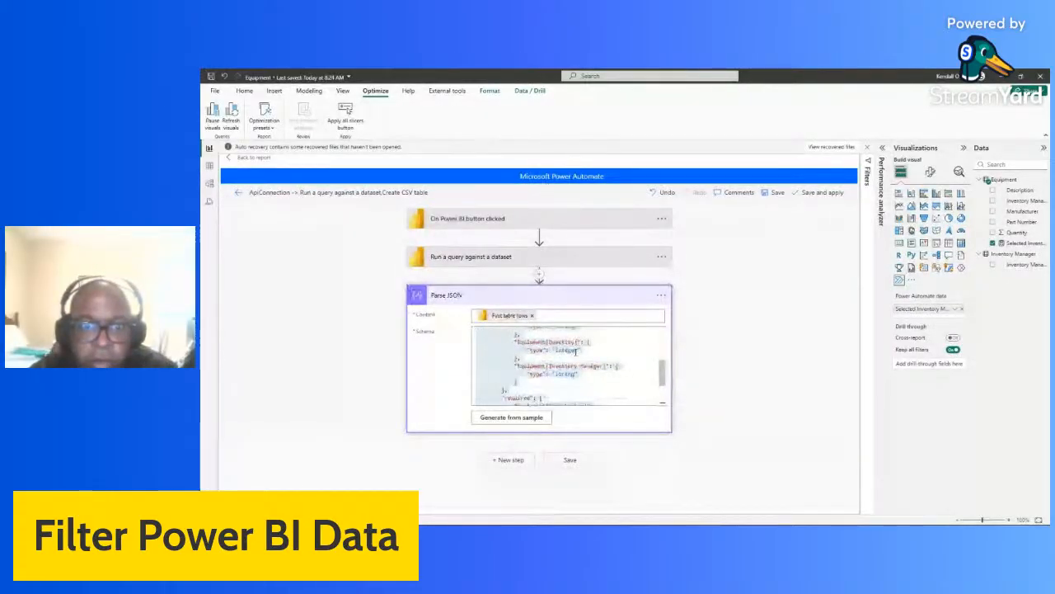
{"action": "double_click", "coordinate": [576, 352]}
{"action": "key", "text": "BackSpace"}
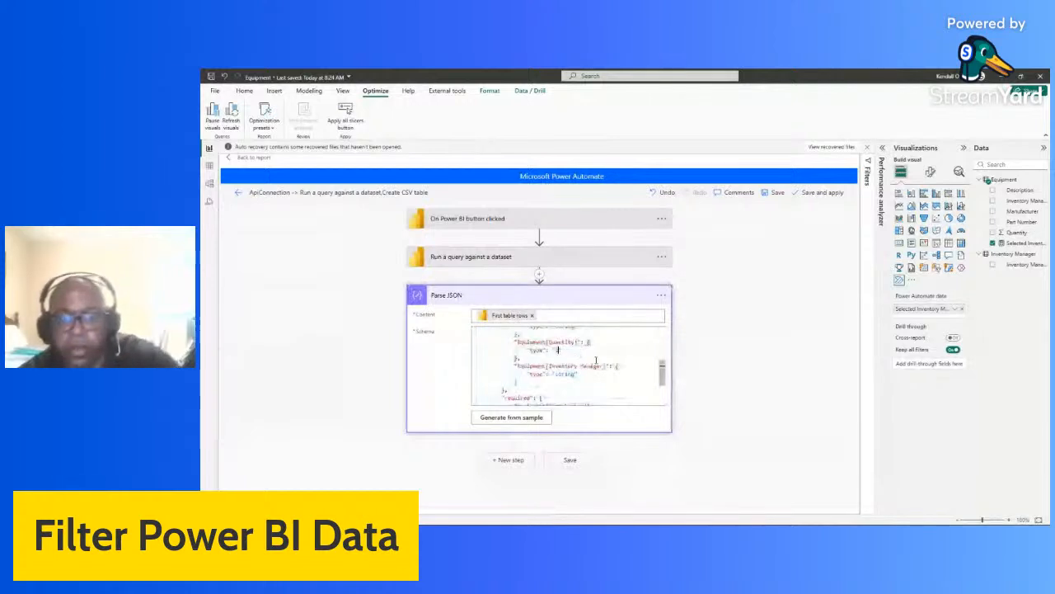
{"action": "type", "text": "number"}
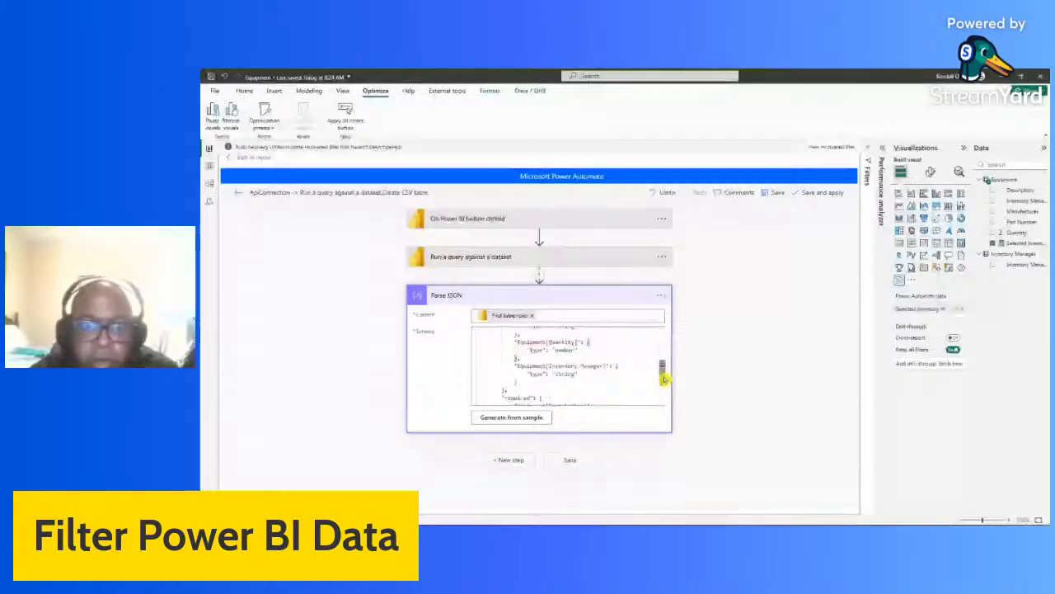
{"action": "mouse_move", "coordinate": [664, 379]}
{"action": "left_mouse_down"}
{"action": "mouse_move", "coordinate": [662, 328]}
{"action": "mouse_move", "coordinate": [662, 395]}
{"action": "left_mouse_up"}
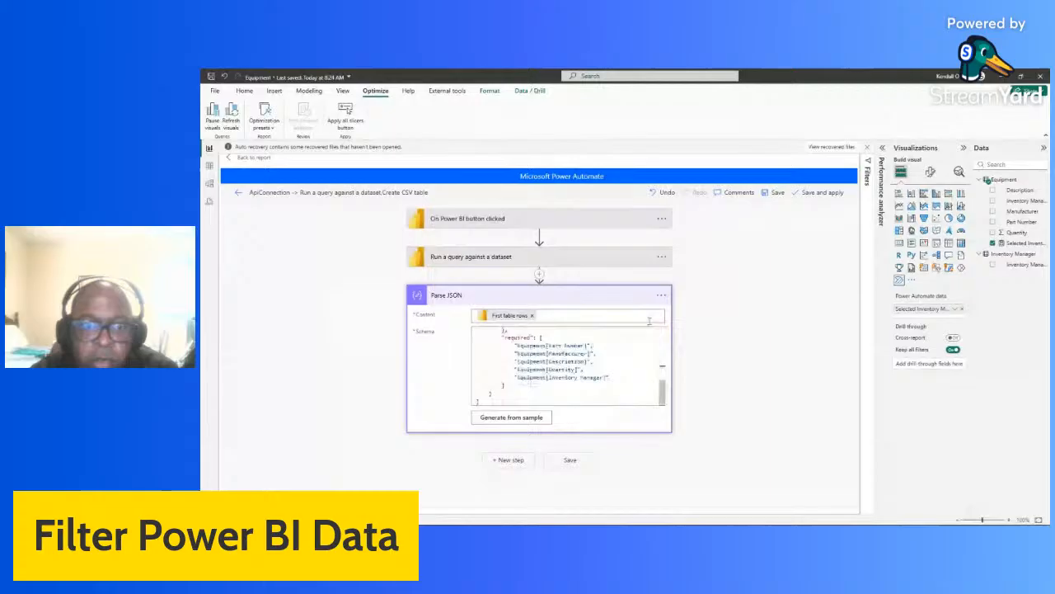
{"action": "left_click", "coordinate": [590, 294]}
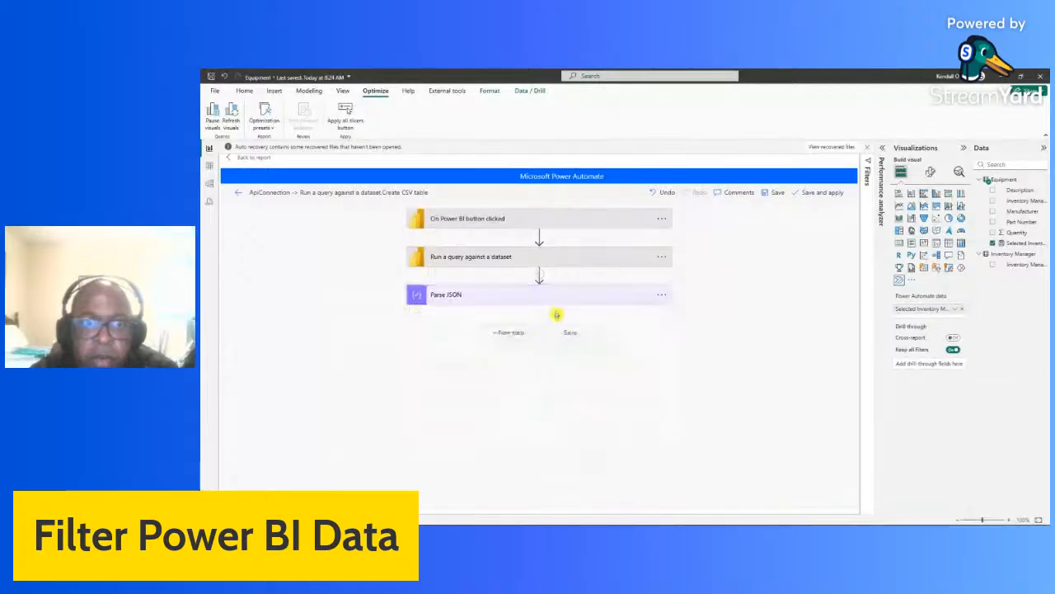
Step: Add a Filter array action after Parse JSON and set its From input to the Parse JSON Body
{"action": "left_click", "coordinate": [512, 332]}
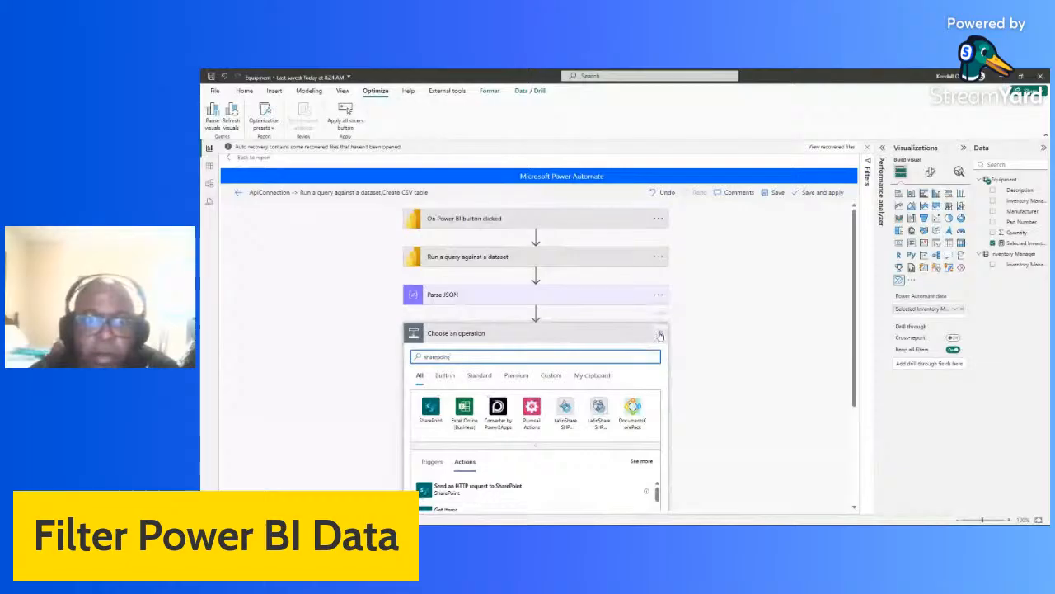
{"action": "left_click", "coordinate": [659, 336]}
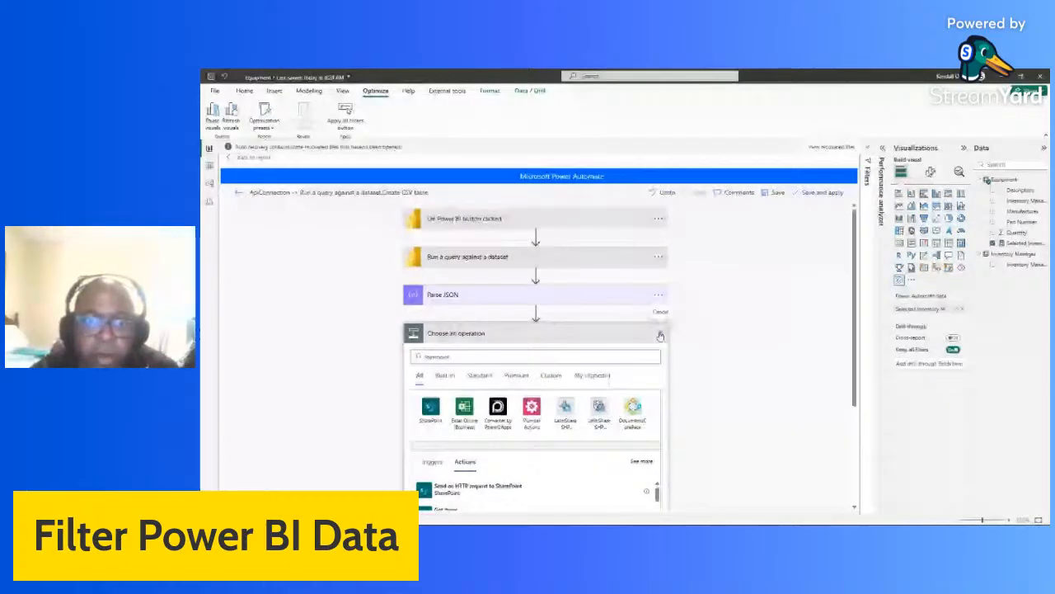
{"action": "left_click", "coordinate": [508, 318]}
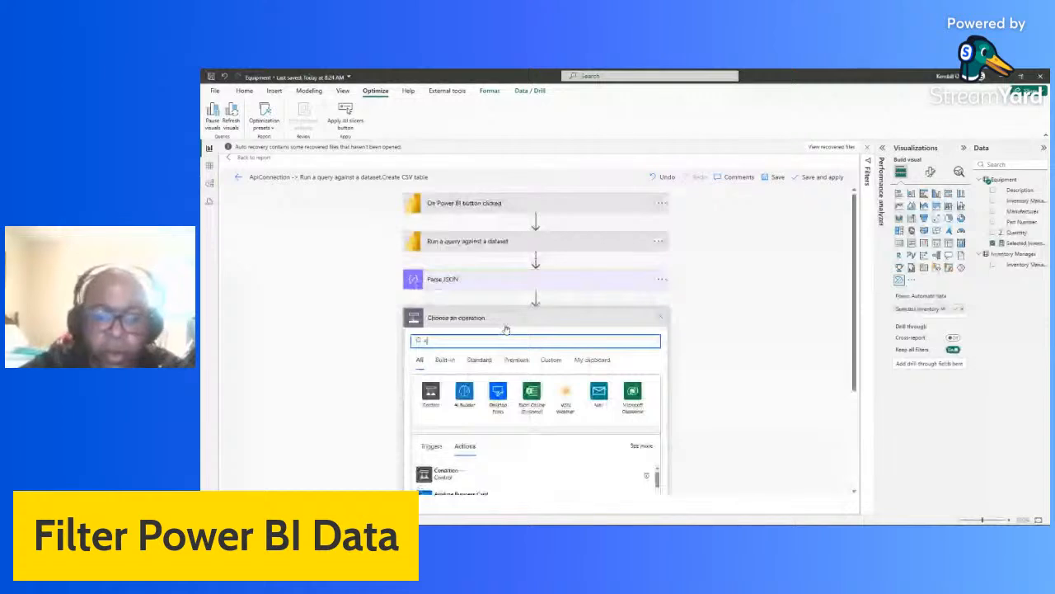
{"action": "type", "text": "filter array"}
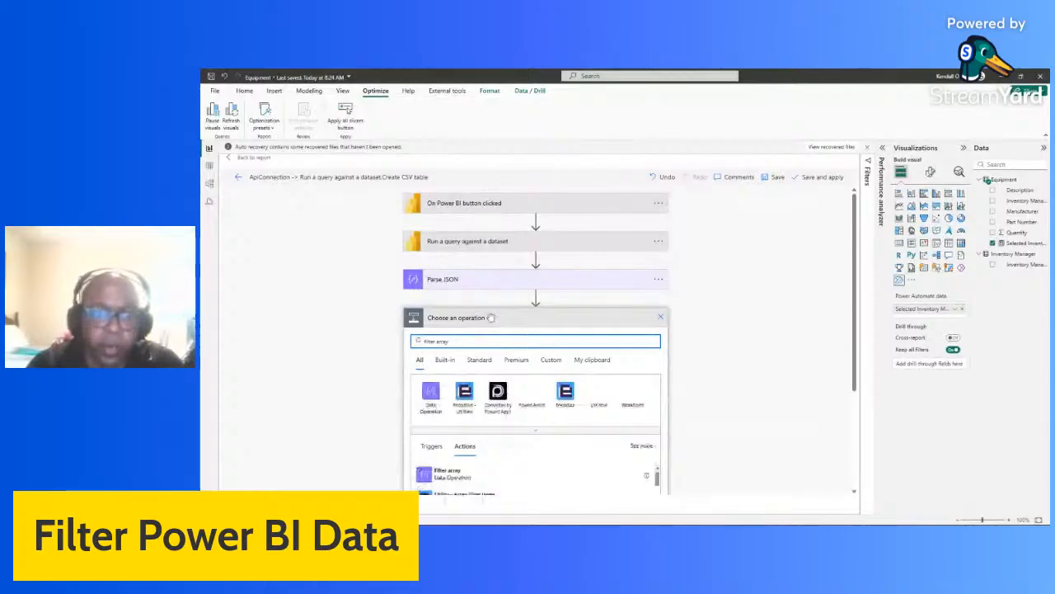
{"action": "left_click", "coordinate": [446, 471]}
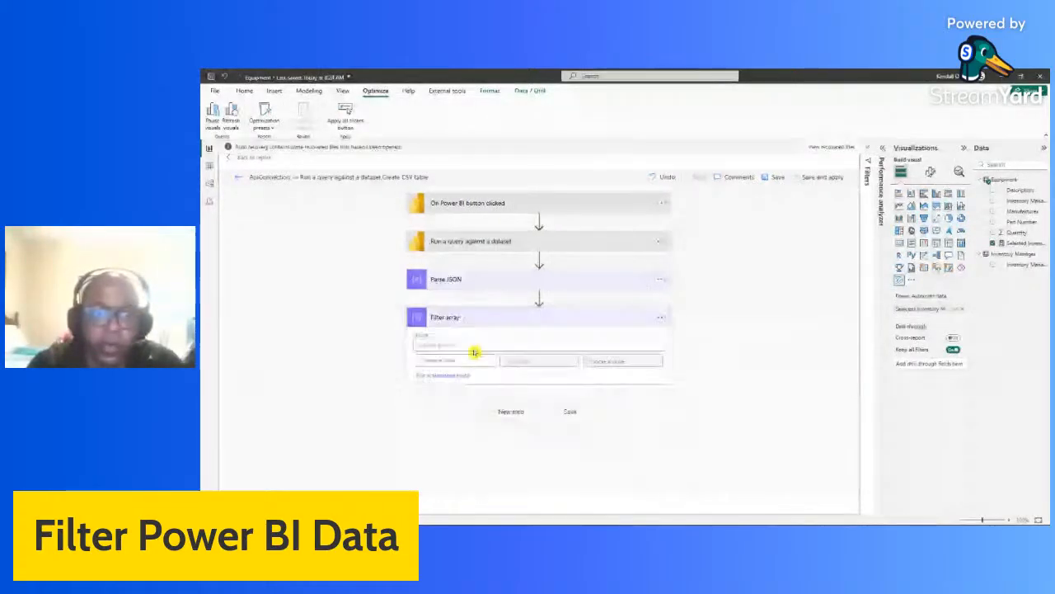
{"action": "left_click", "coordinate": [474, 352]}
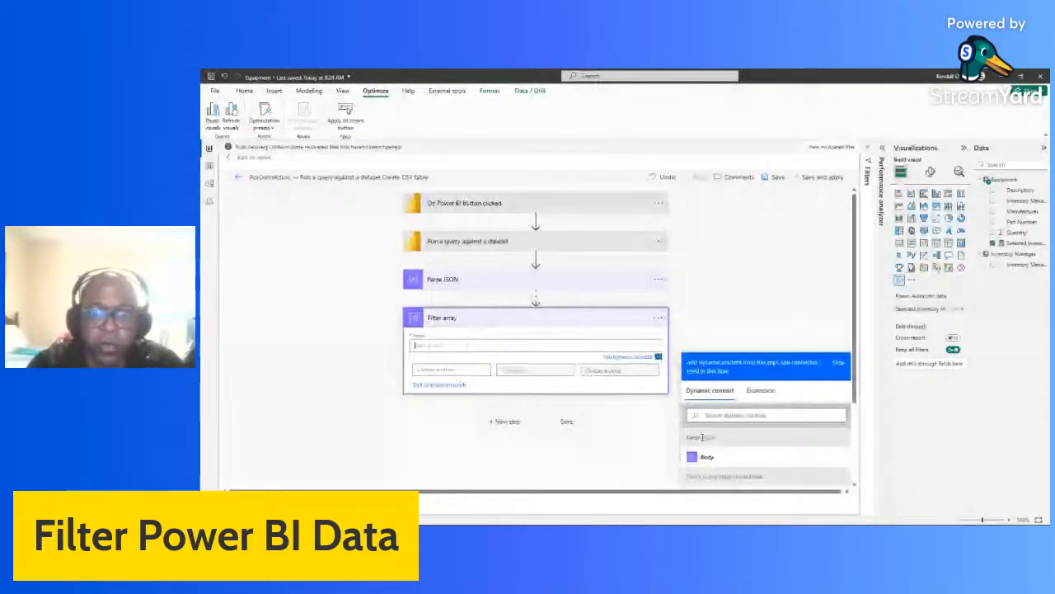
{"action": "scroll", "coordinate": [765, 445], "scroll_direction": "down", "scroll_amount": 1}
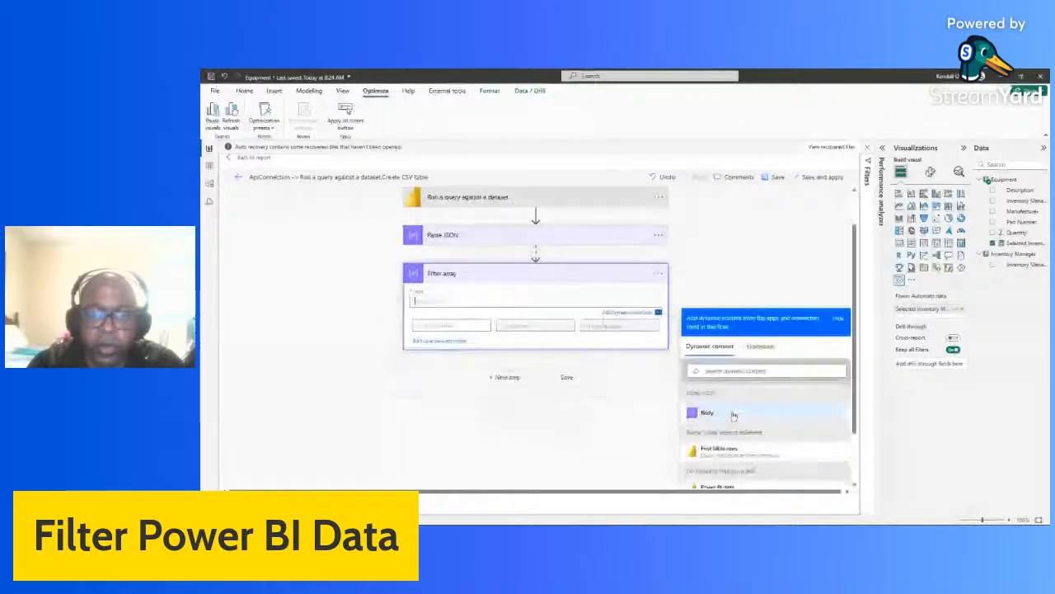
{"action": "left_click", "coordinate": [733, 414]}
{"action": "scroll", "coordinate": [474, 329], "scroll_direction": "up", "scroll_amount": 1}
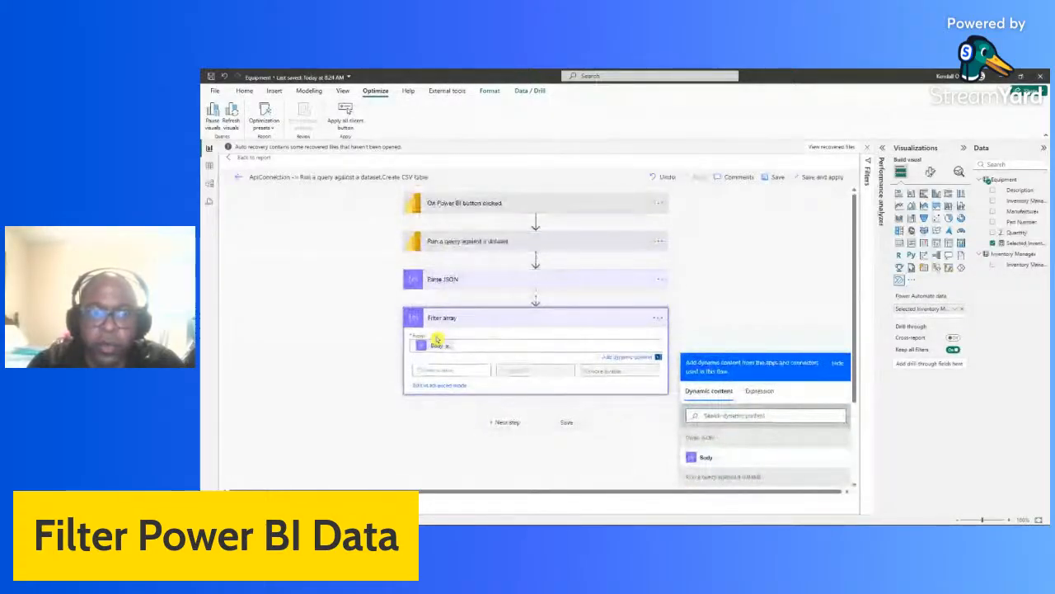
Step: Set the Filter array condition to Equipment[Inventory Manager] contains Power BI data Selected Inventory Manager
{"action": "left_click", "coordinate": [441, 372]}
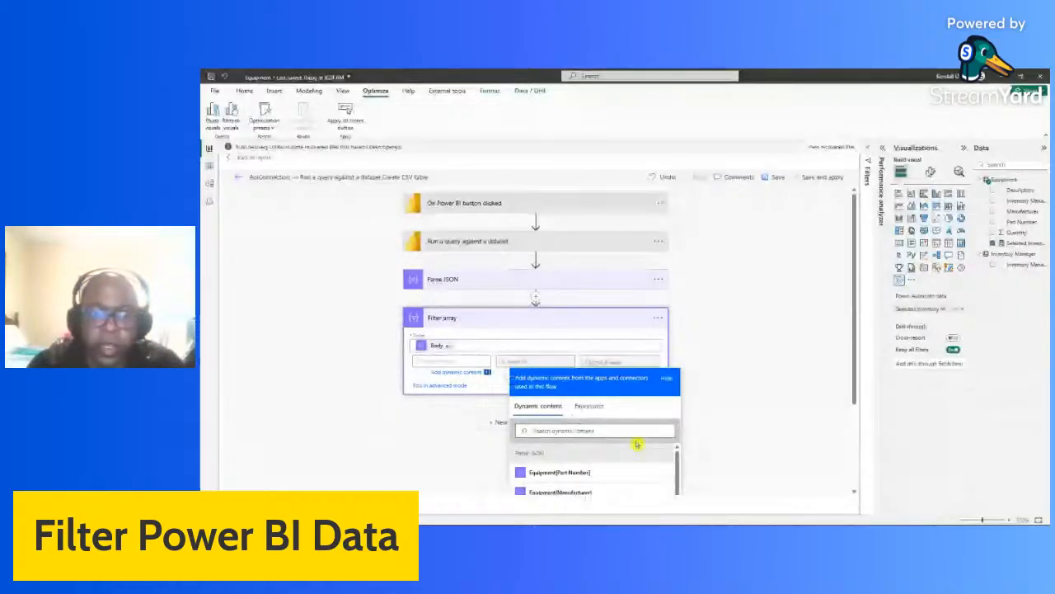
{"action": "left_click_drag", "start_coordinate": [679, 461], "coordinate": [678, 467]}
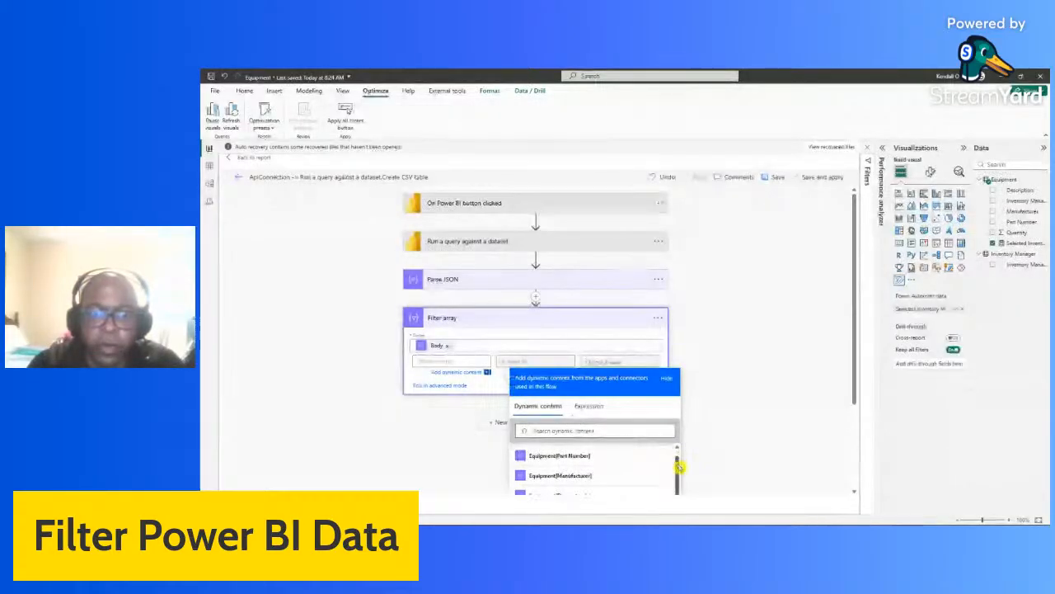
{"action": "scroll", "coordinate": [582, 474], "scroll_direction": "down", "scroll_amount": 3}
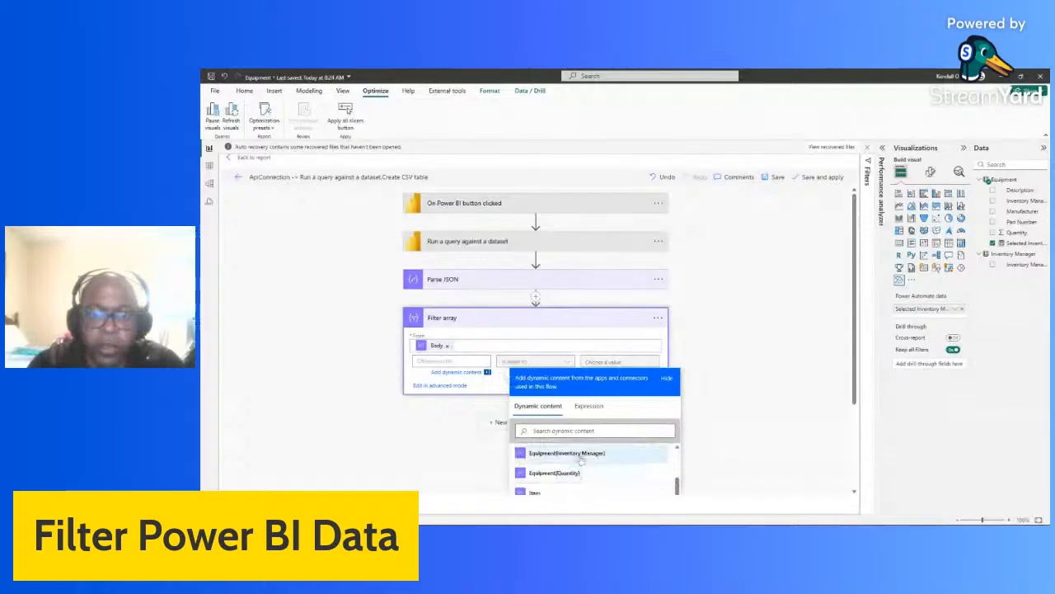
{"action": "left_click", "coordinate": [582, 458]}
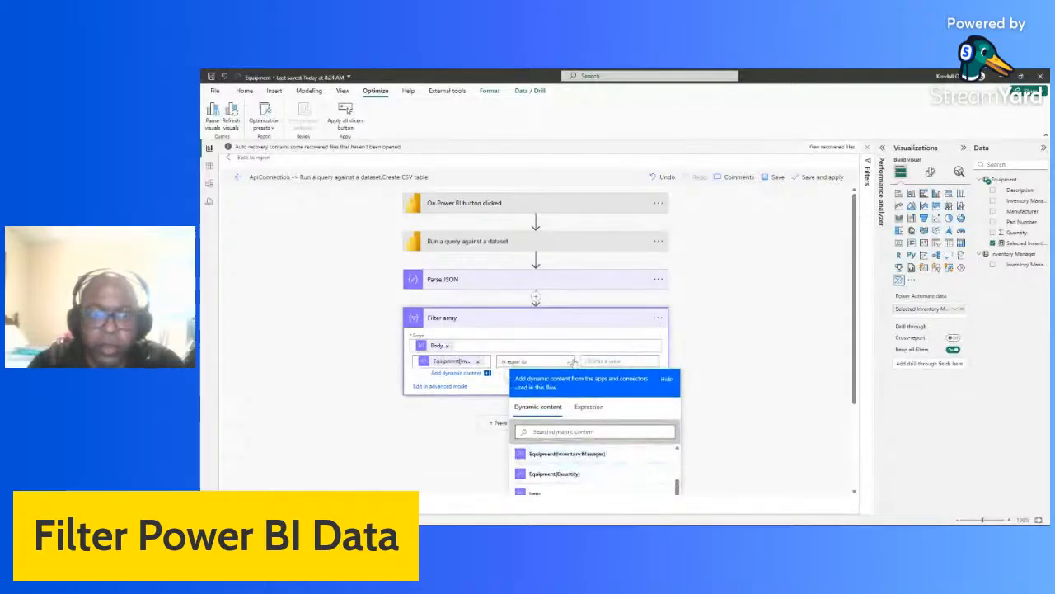
{"action": "left_click", "coordinate": [569, 362]}
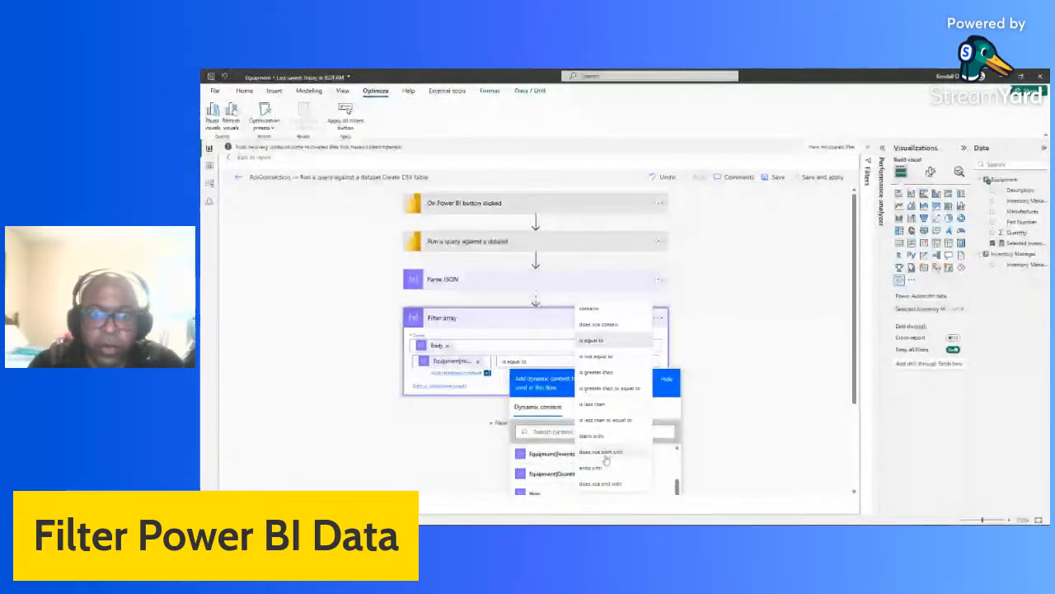
{"action": "left_click", "coordinate": [614, 310]}
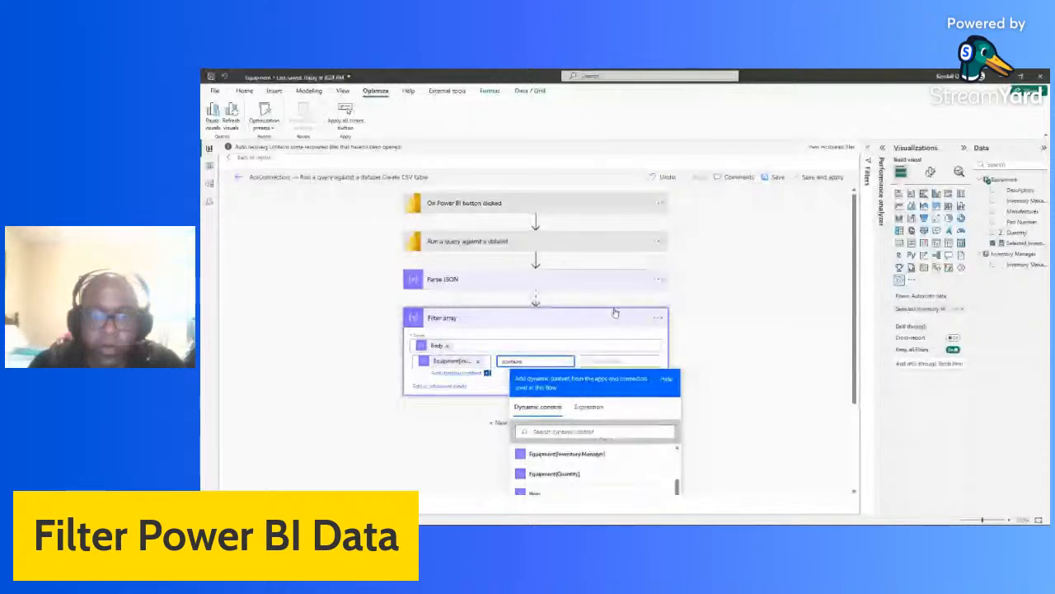
{"action": "left_click", "coordinate": [619, 361]}
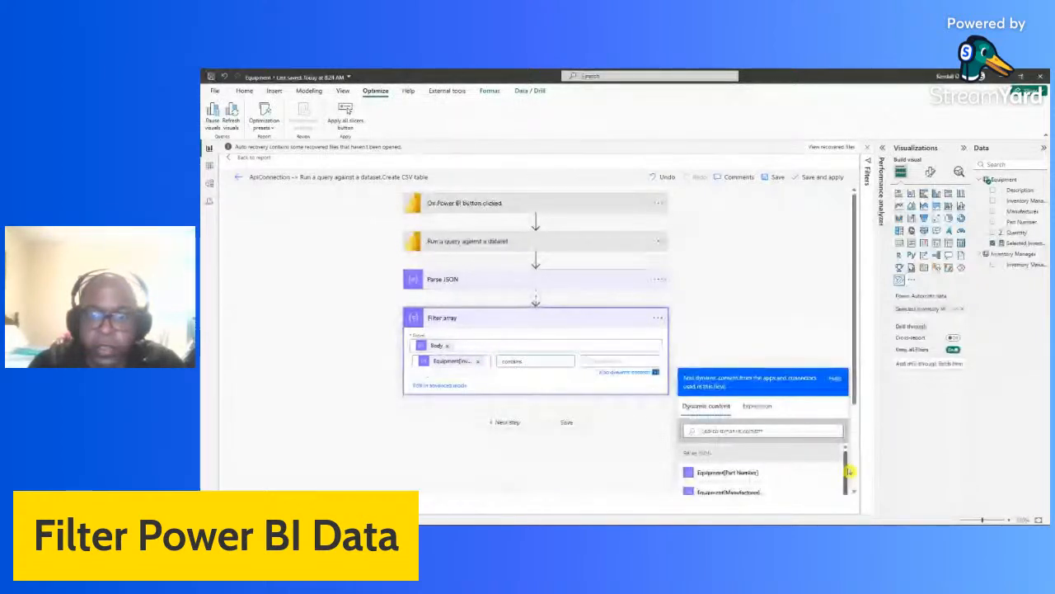
{"action": "left_click_drag", "start_coordinate": [859, 395], "coordinate": [847, 509]}
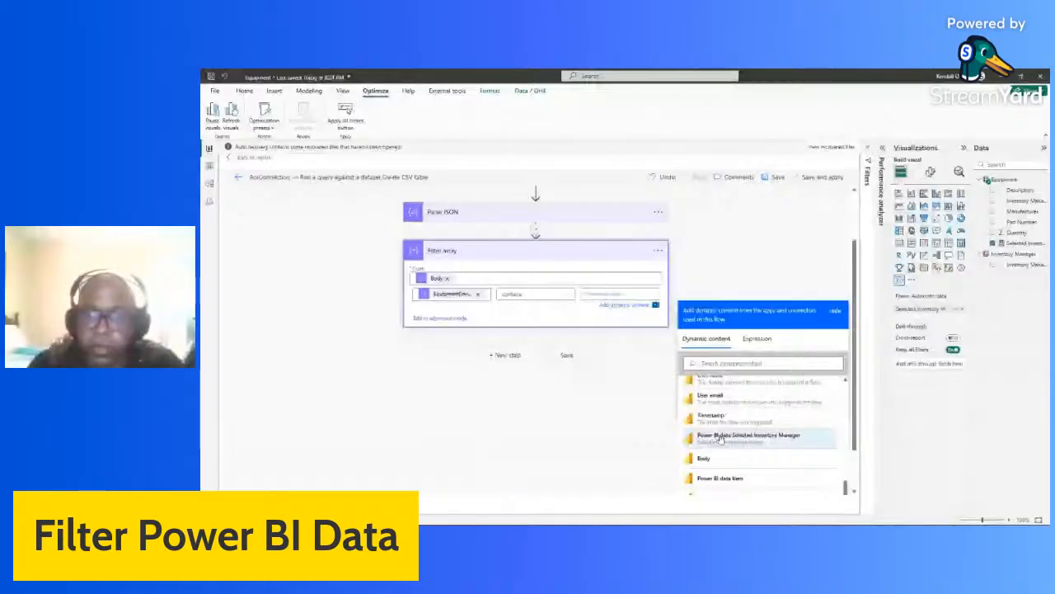
{"action": "left_click", "coordinate": [768, 442]}
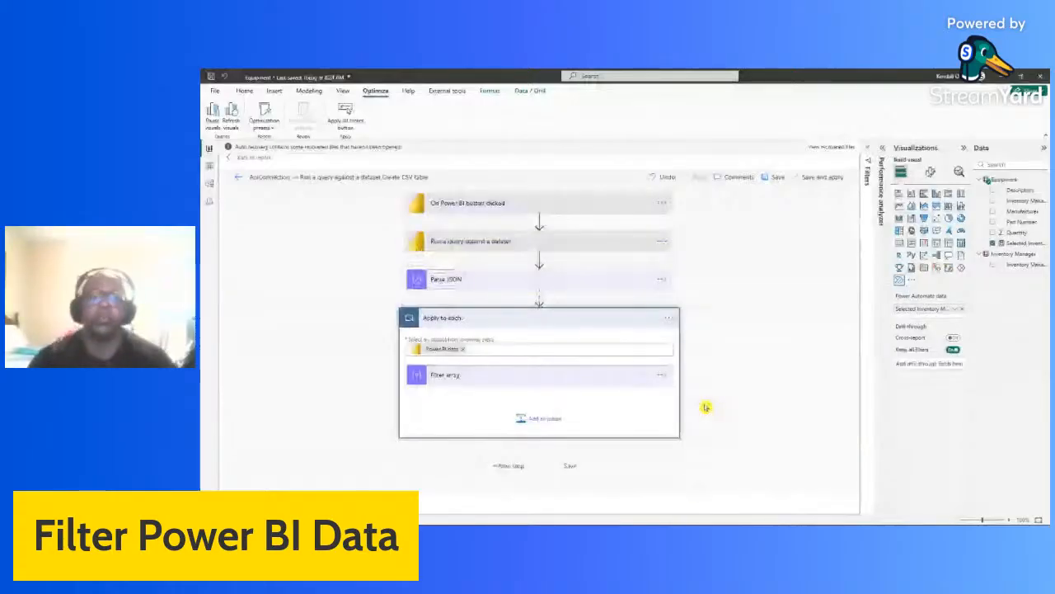
Step: Expand the Filter array inside Apply to each, permanently dismiss the for-each tip, and save and apply the flow
{"action": "left_click", "coordinate": [559, 388]}
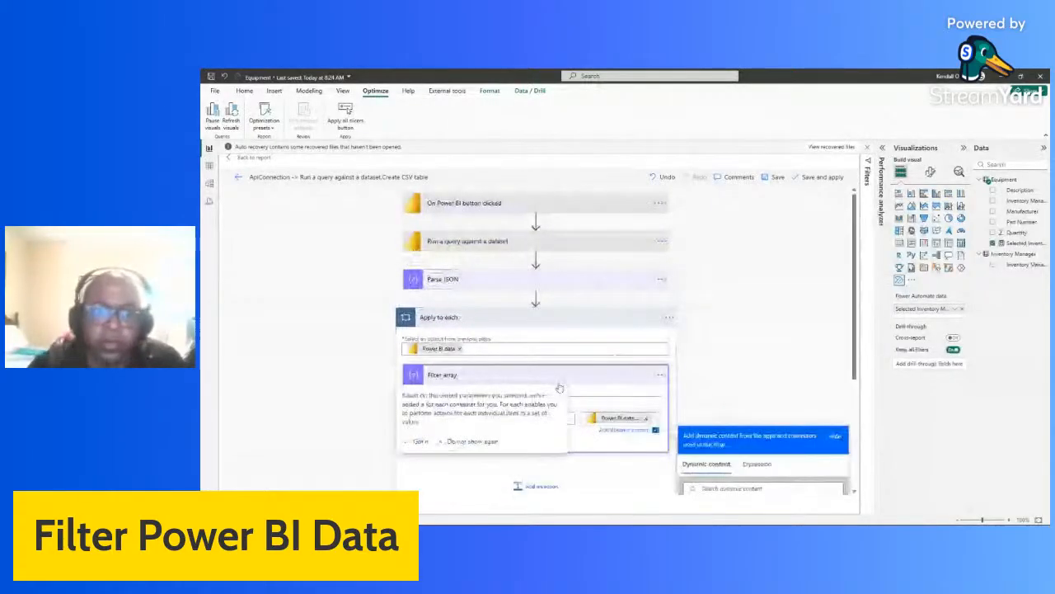
{"action": "left_click", "coordinate": [472, 441]}
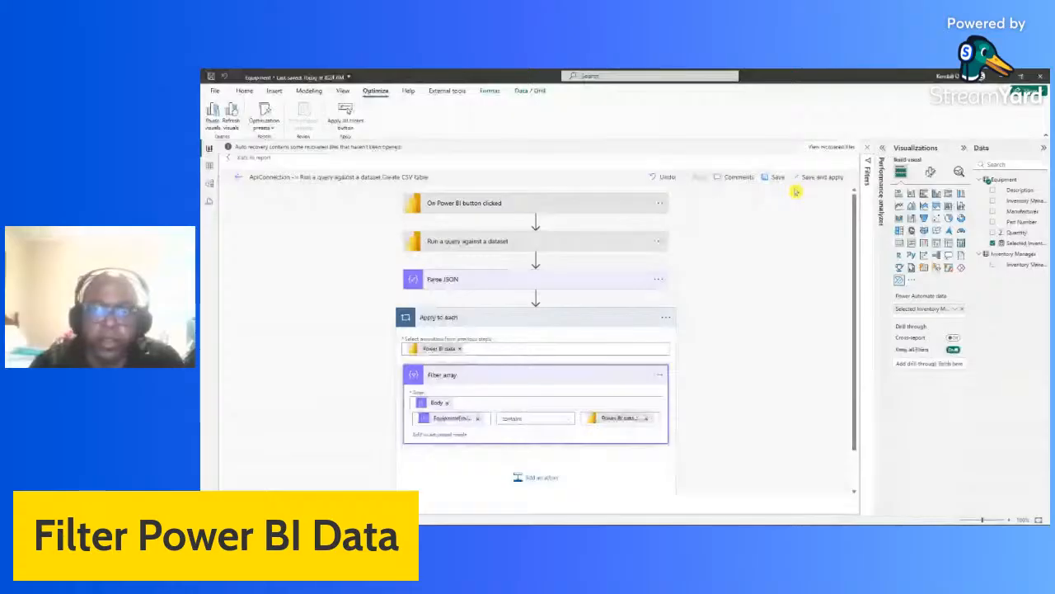
{"action": "left_click", "coordinate": [821, 178]}
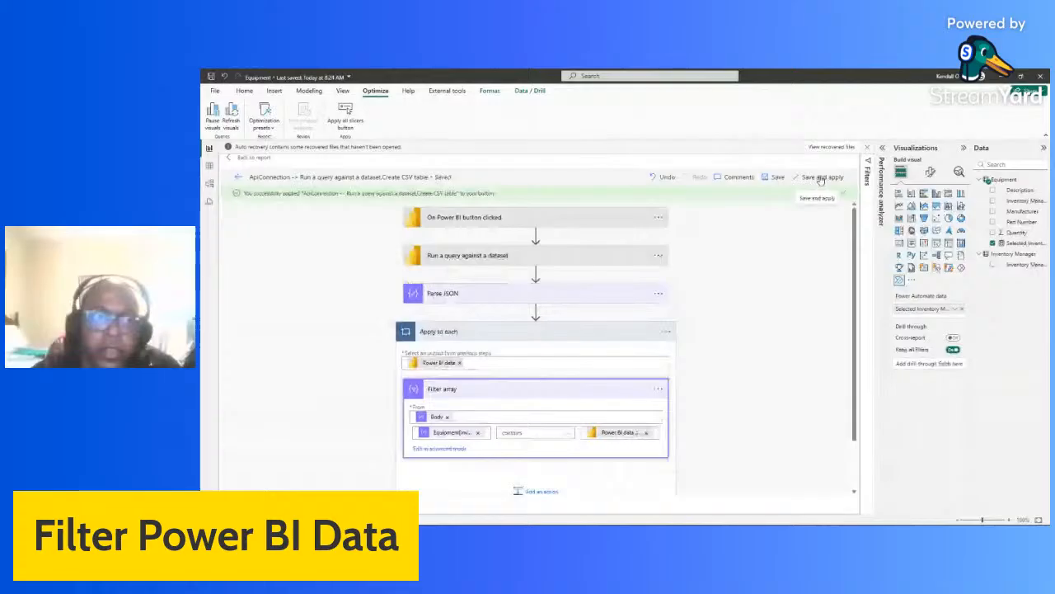
Step: Return to the report and reduce the Run flow button's height to about a third
{"action": "left_click", "coordinate": [821, 178]}
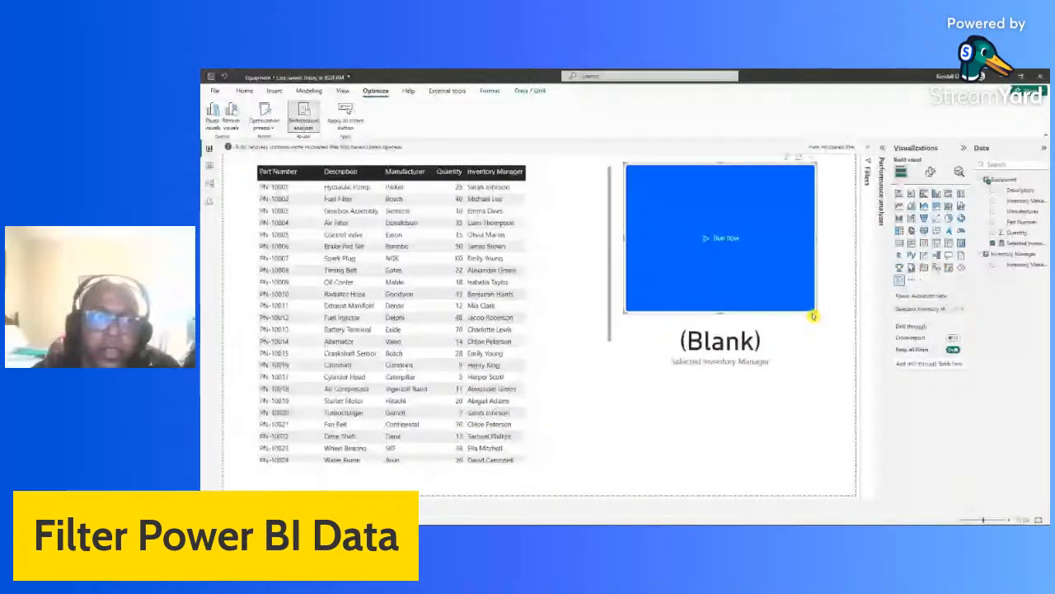
{"action": "left_click_drag", "start_coordinate": [813, 316], "coordinate": [821, 218]}
{"action": "left_click", "coordinate": [795, 277]}
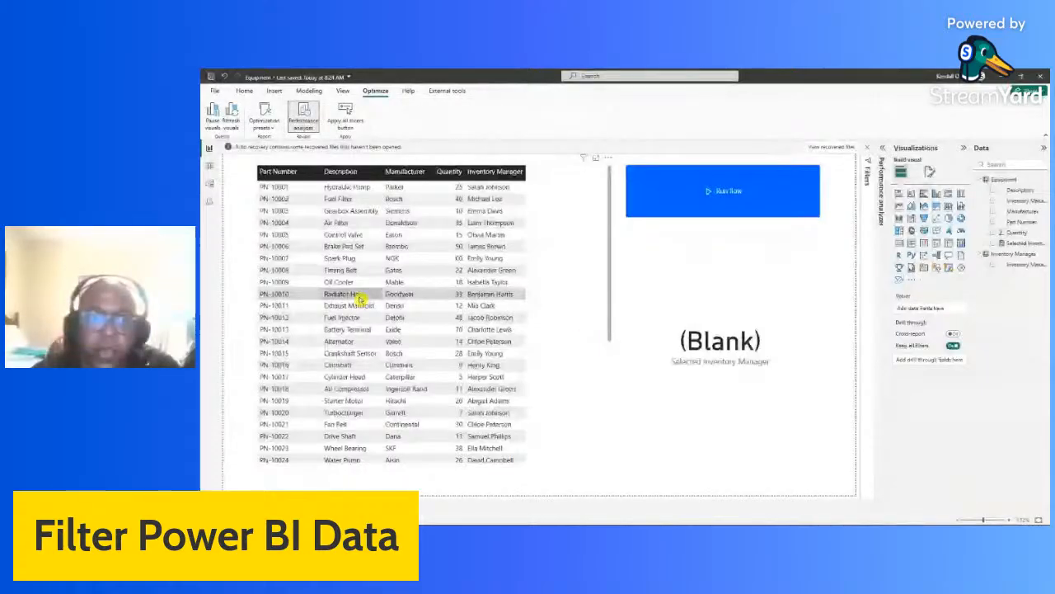
Step: Select the PN-10010 Radiator Hose row in the equipment table and trigger the flow from the report
{"action": "left_click", "coordinate": [460, 297]}
{"action": "left_click", "coordinate": [730, 348]}
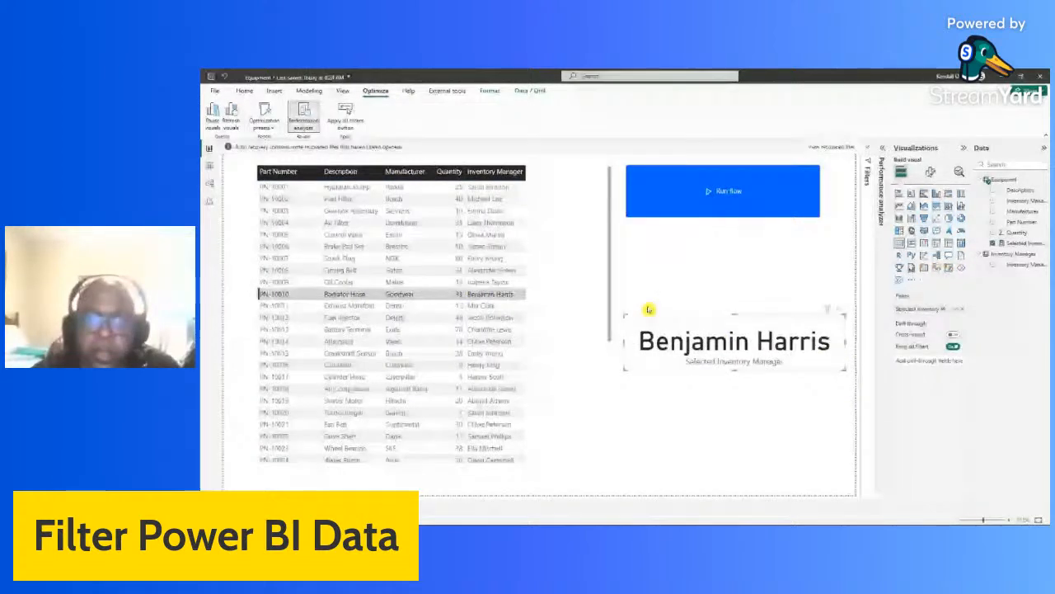
{"action": "left_click", "coordinate": [636, 196]}
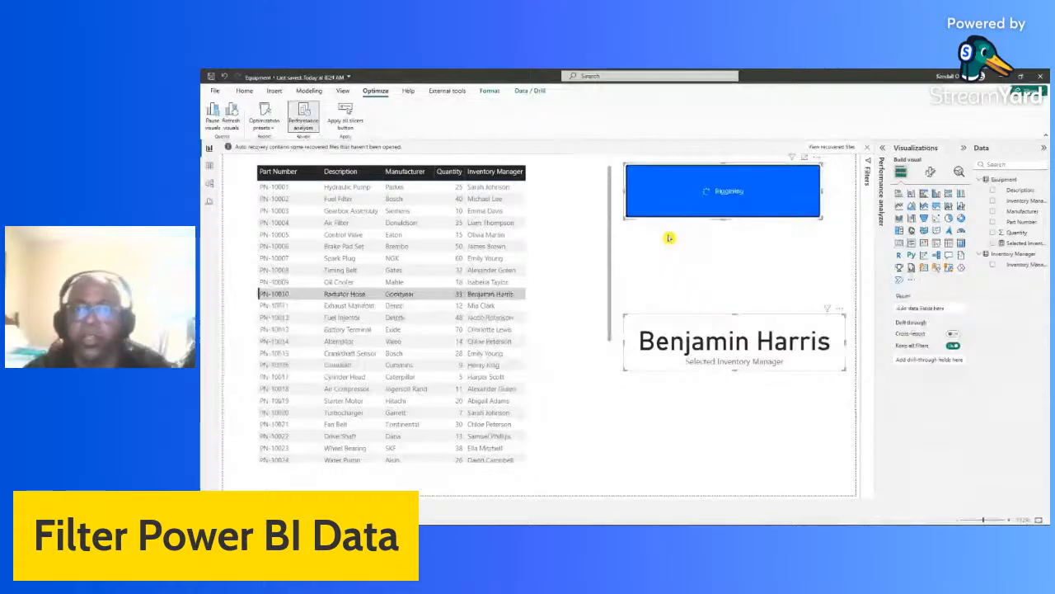